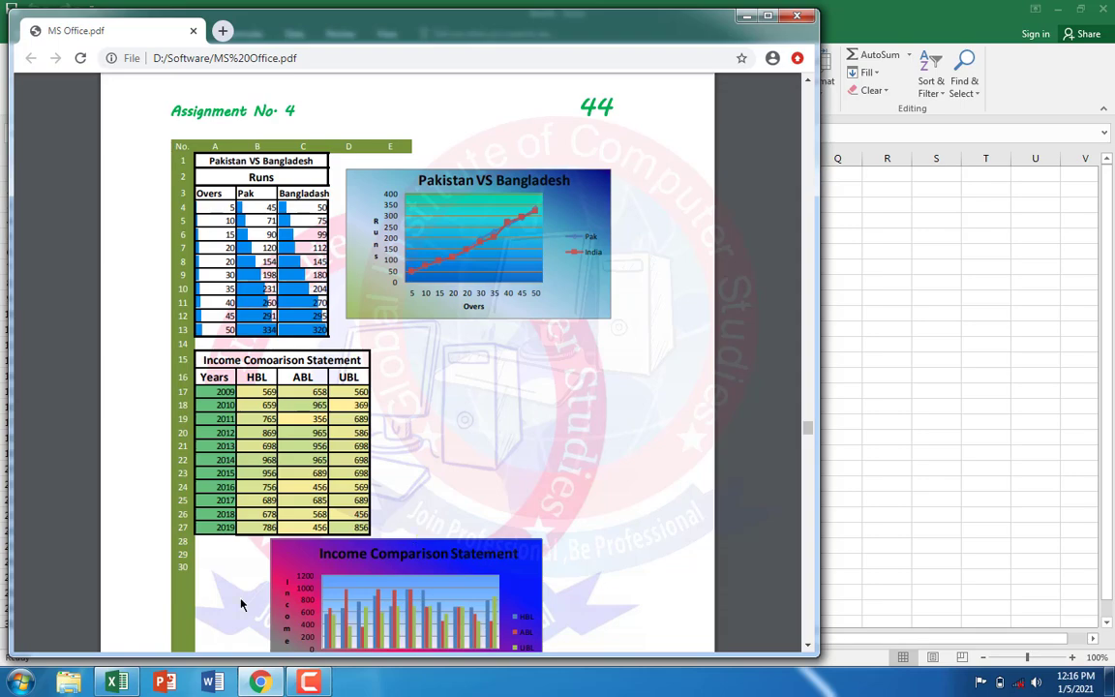
Step: Switch to the blank Excel workbook and enter No, A, b, C, D and E across cells A1 to F1
click(115, 684)
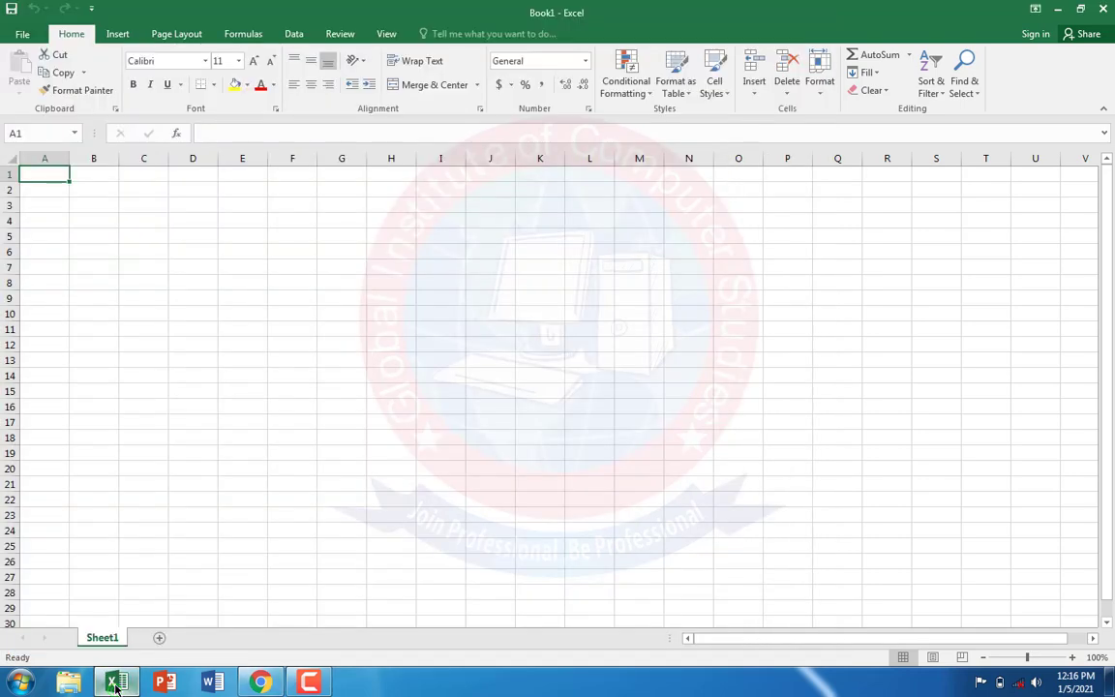
click(114, 684)
click(114, 684)
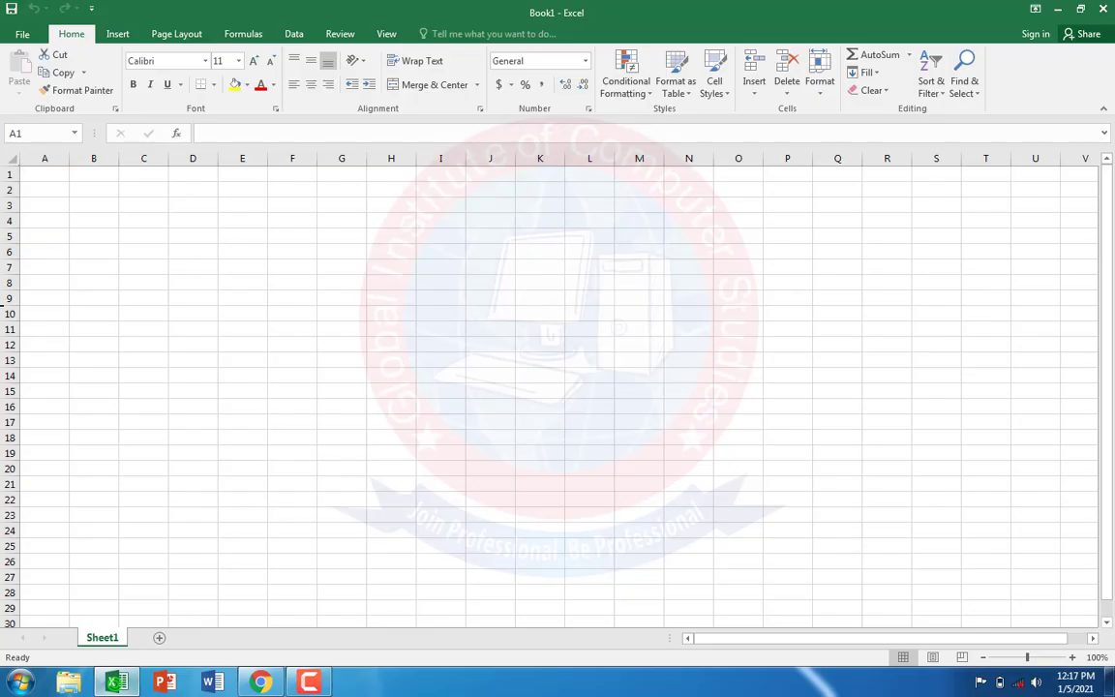
click(51, 178)
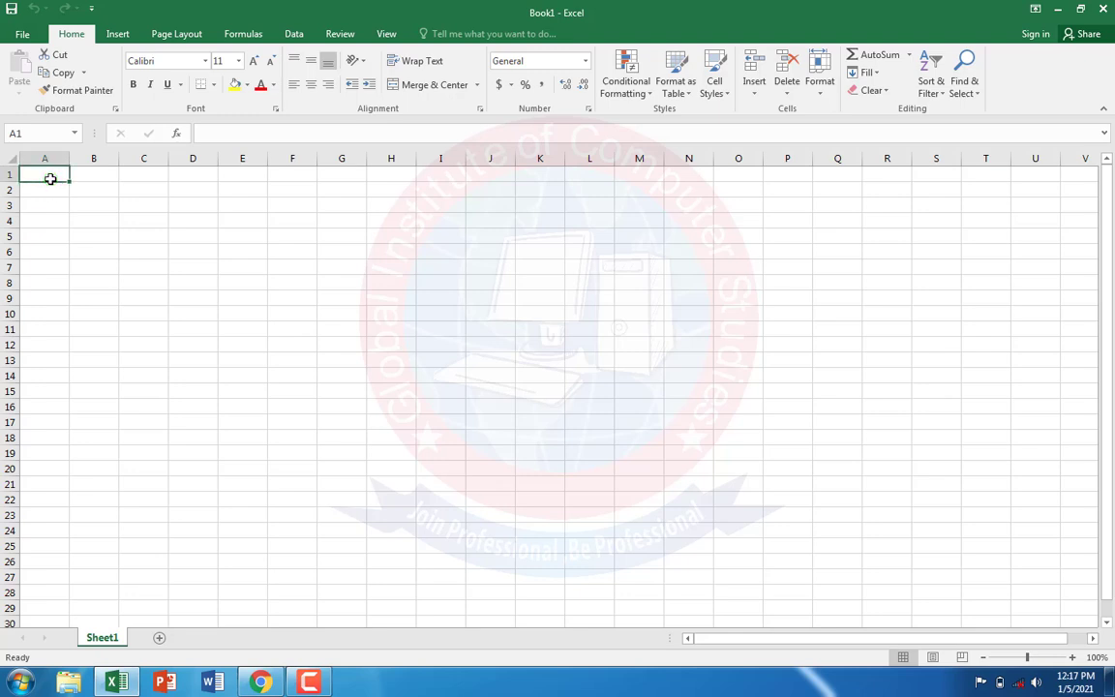
text(No)
key(Tab)
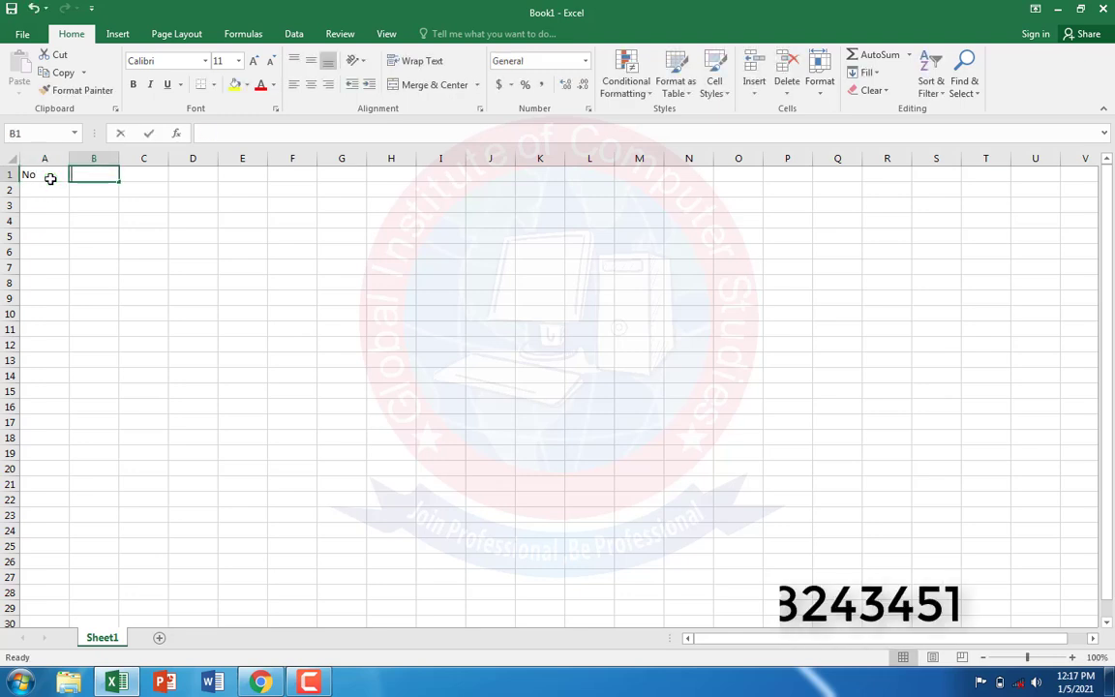
text(A)
key(Tab)
text(b)
key(Tab)
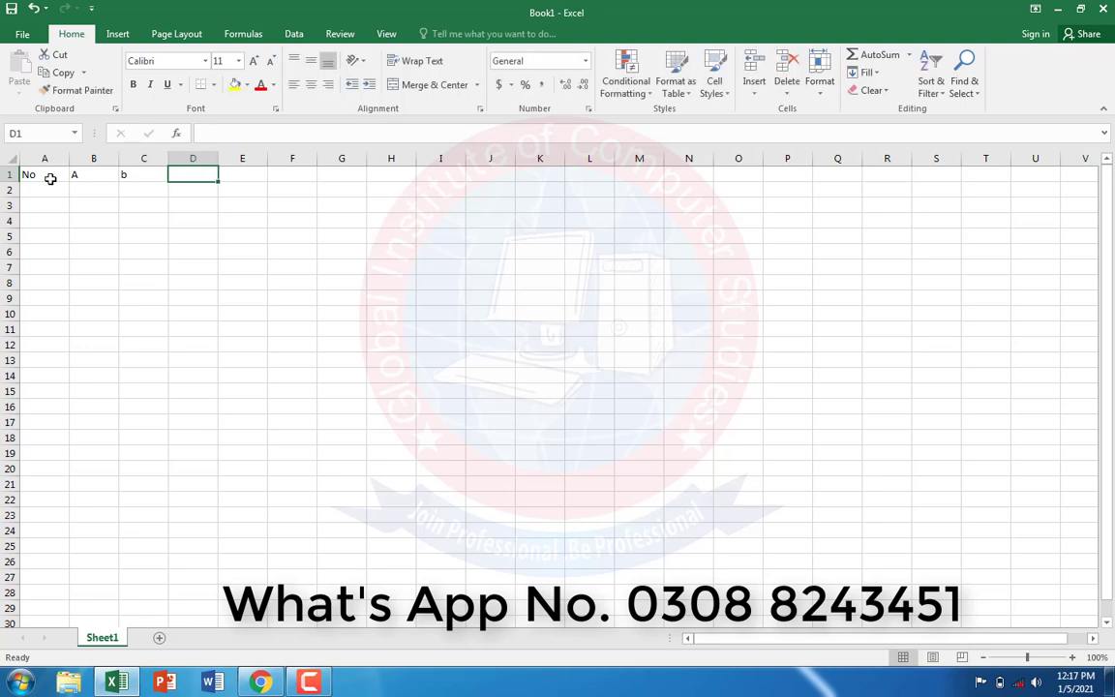
text(C)
key(Tab)
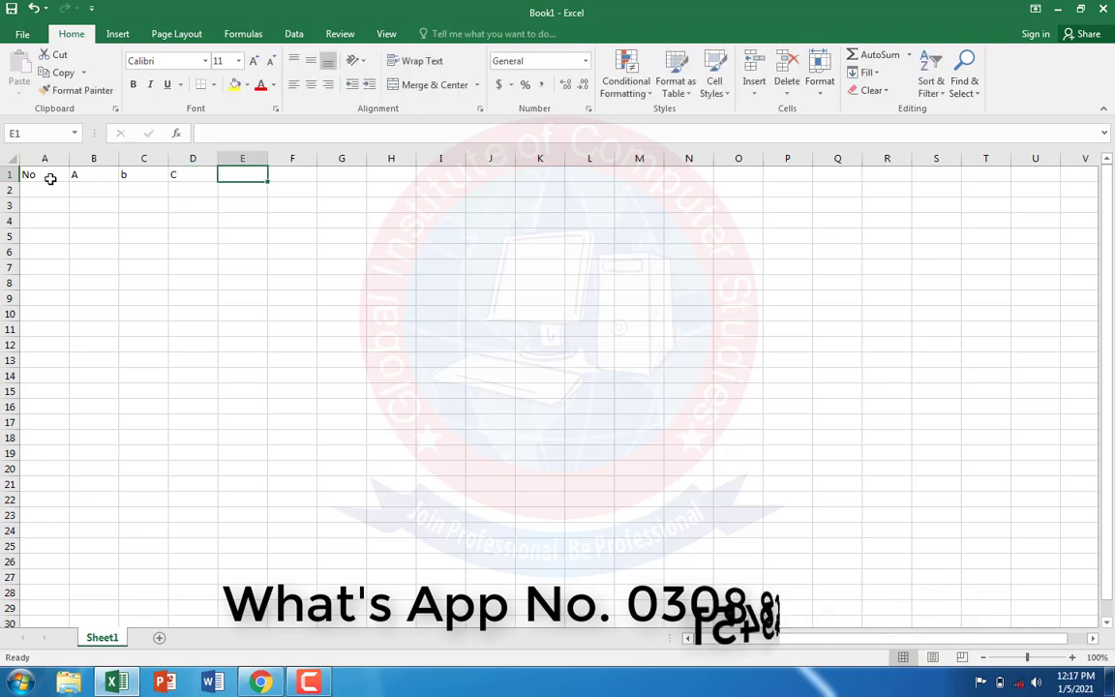
text(D)
key(Tab)
text(E)
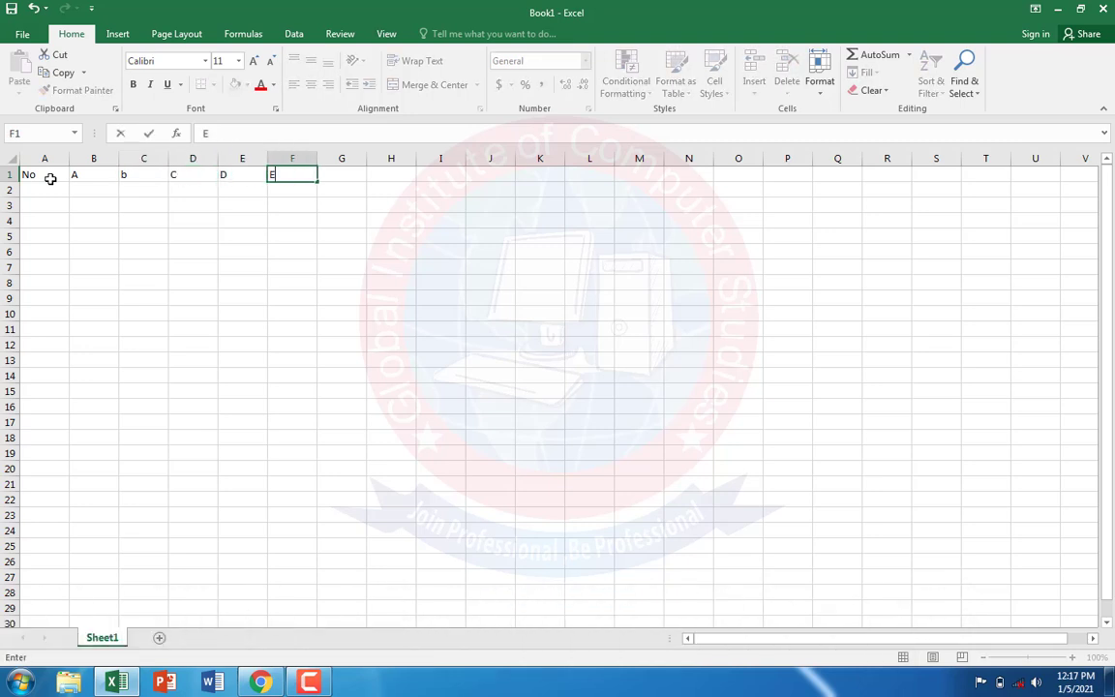
Step: Fill the header cells A1:F1 with yellow and centre their text horizontally and vertically
drag(45, 178, 263, 177)
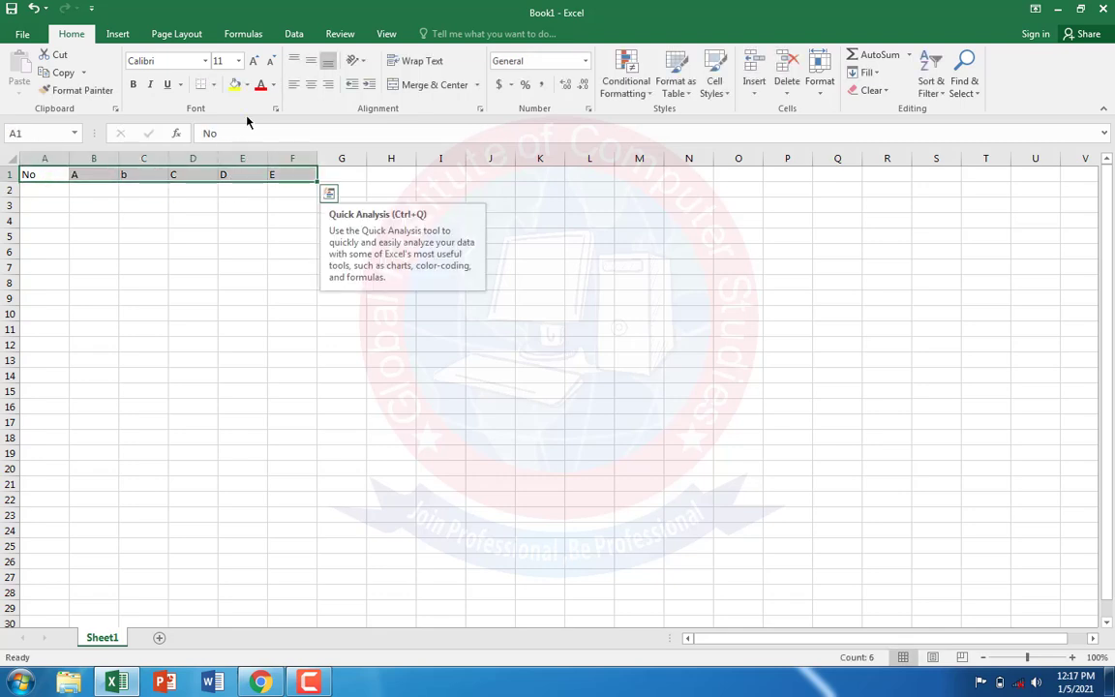
click(237, 85)
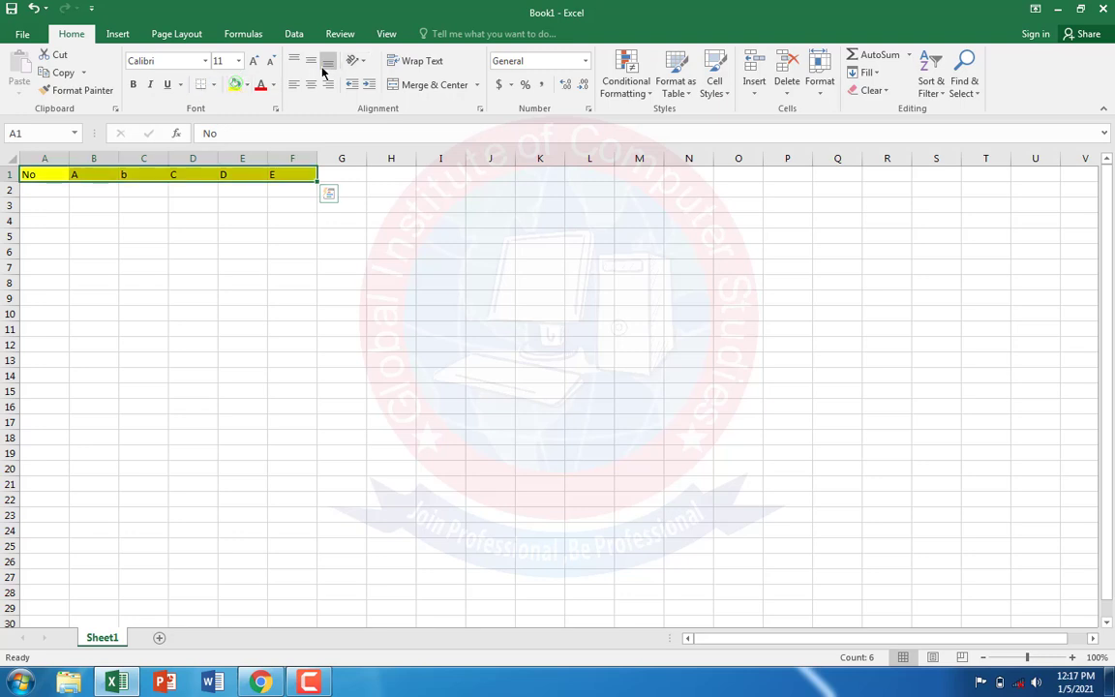
click(311, 60)
click(311, 84)
click(129, 253)
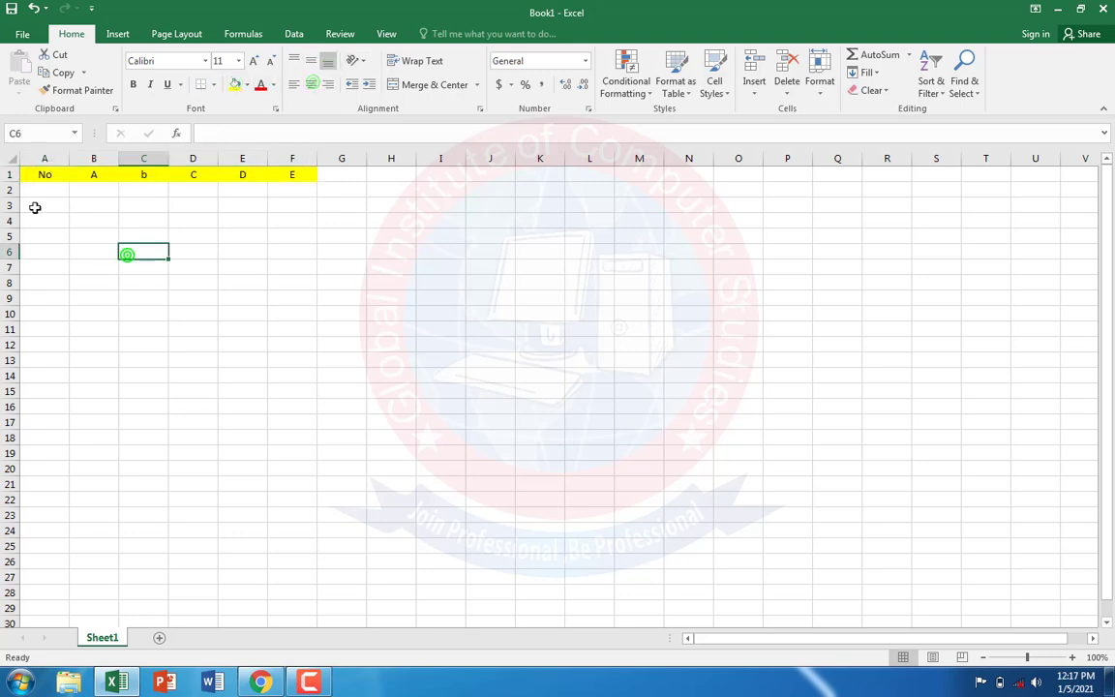
Step: Number cells A2 to A29 from 1 to 28 by entering 1 and 2 and extending the series downward
click(41, 188)
text(1)
key(Return)
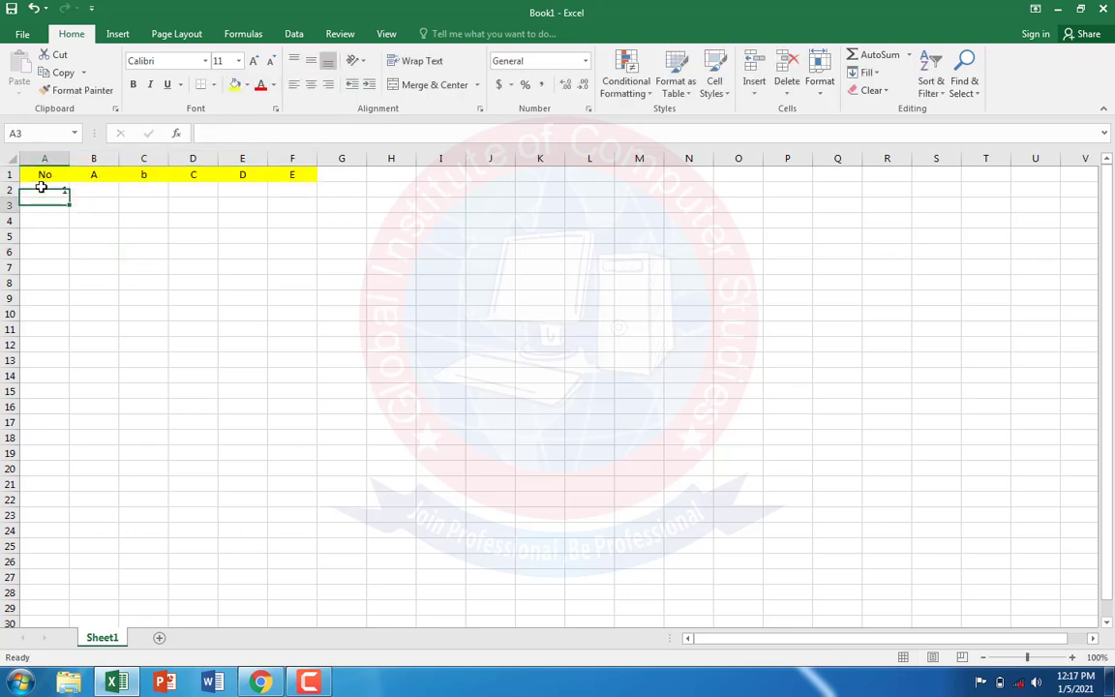
text(21)
key(Return)
click(47, 205)
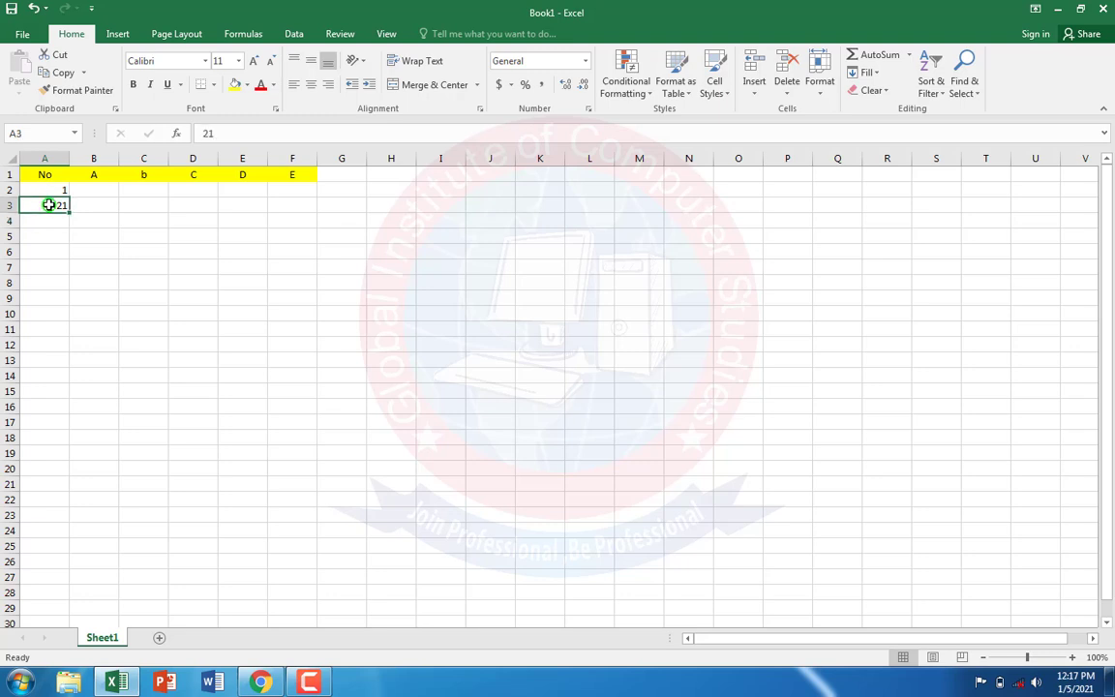
text(2)
key(Return)
drag(41, 187, 60, 610)
click(375, 459)
Step: Centre column A horizontally and vertically, and narrow it to fit its numbers
click(42, 157)
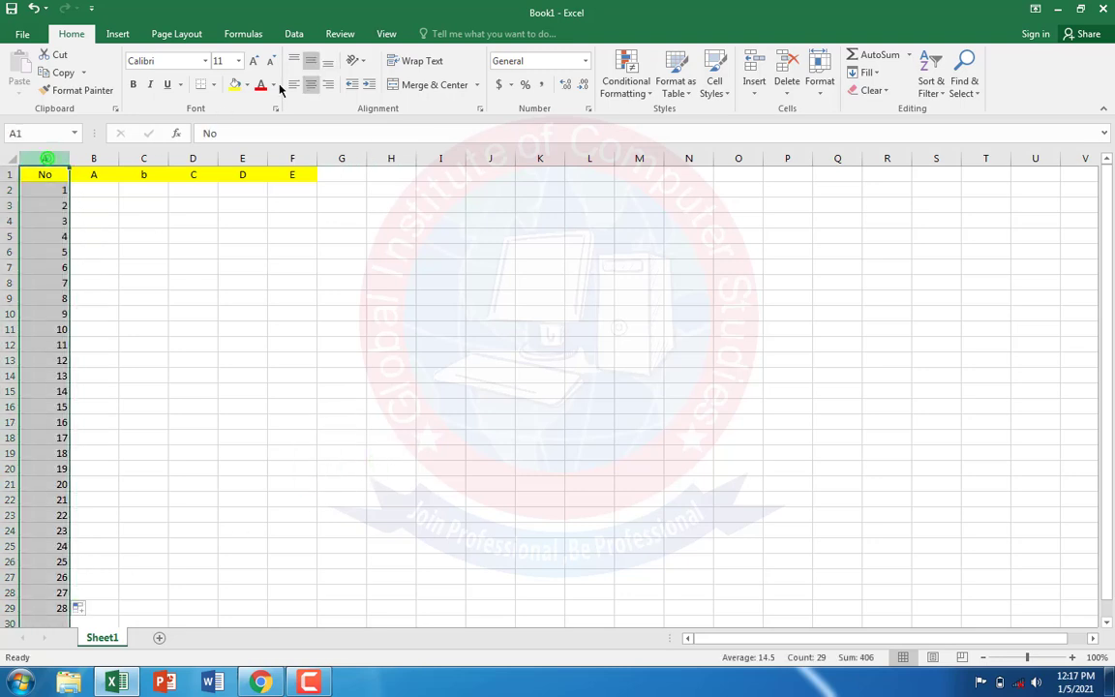
click(310, 66)
click(310, 84)
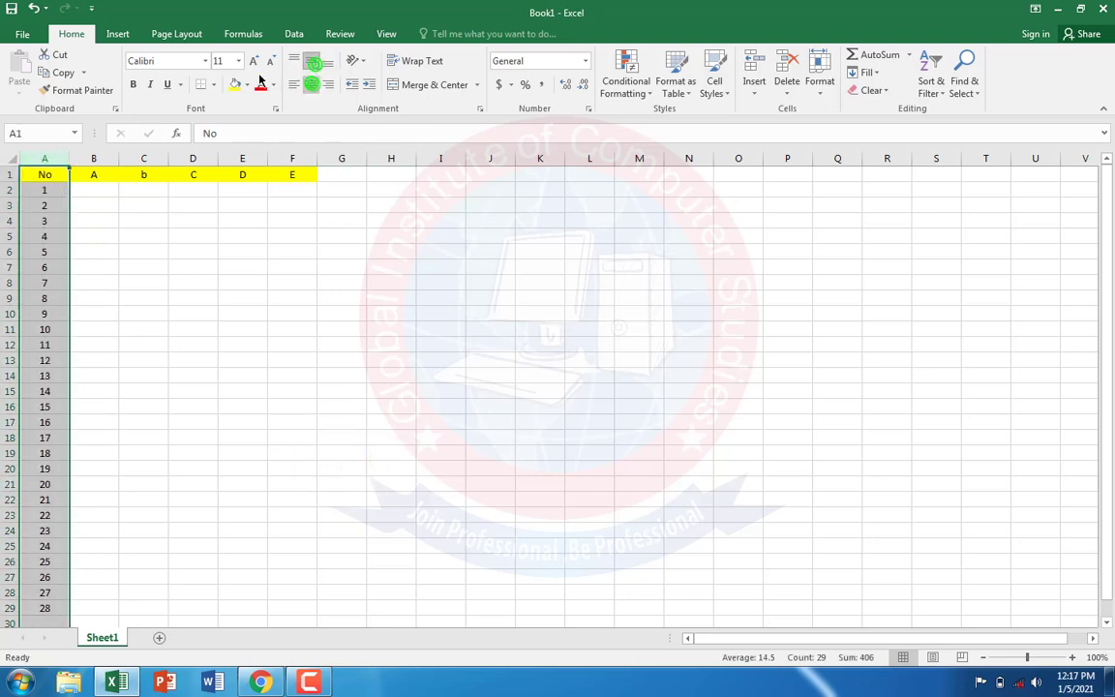
drag(66, 156, 30, 608)
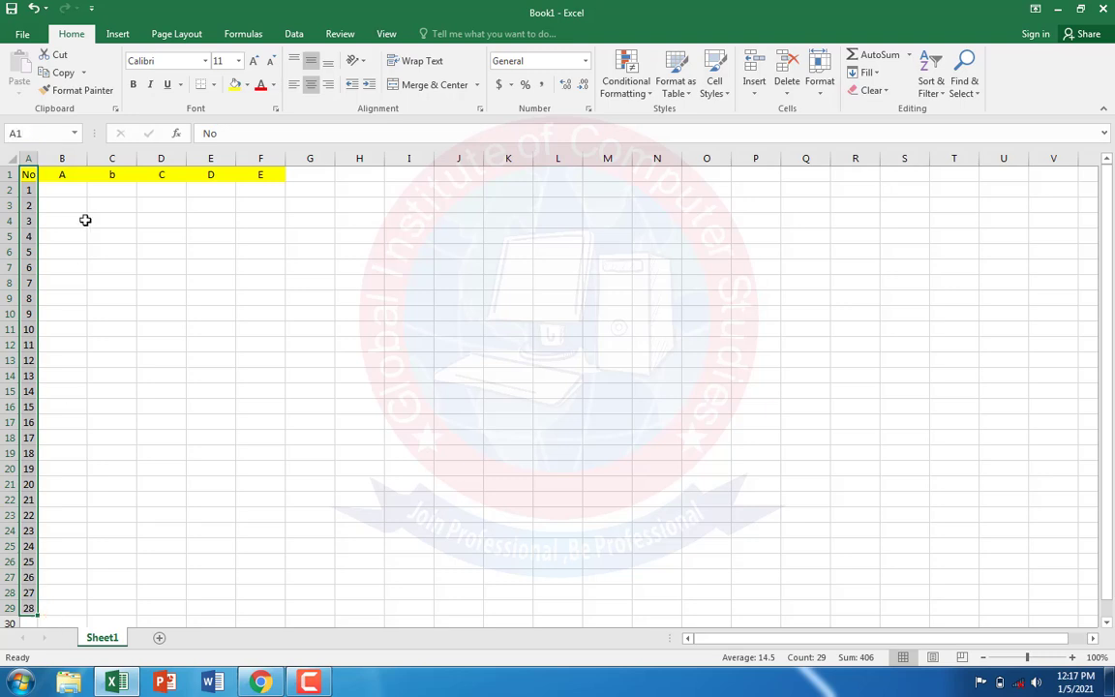
Step: Fill the number column cells A1:A29 with the orange theme colour
click(246, 85)
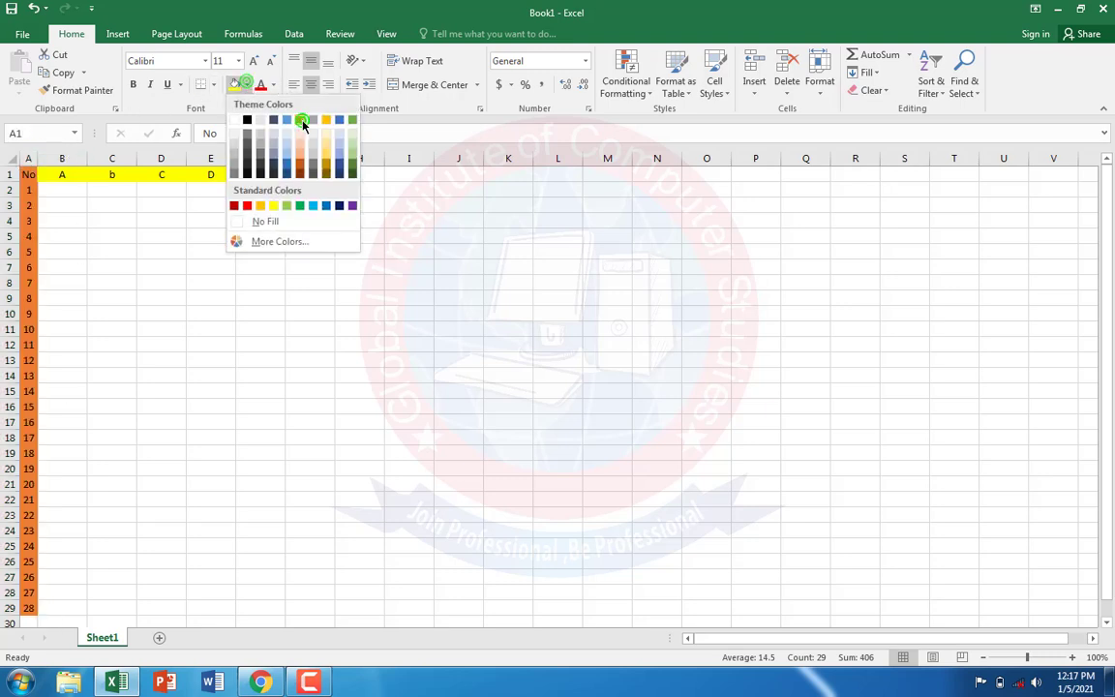
click(302, 120)
click(233, 389)
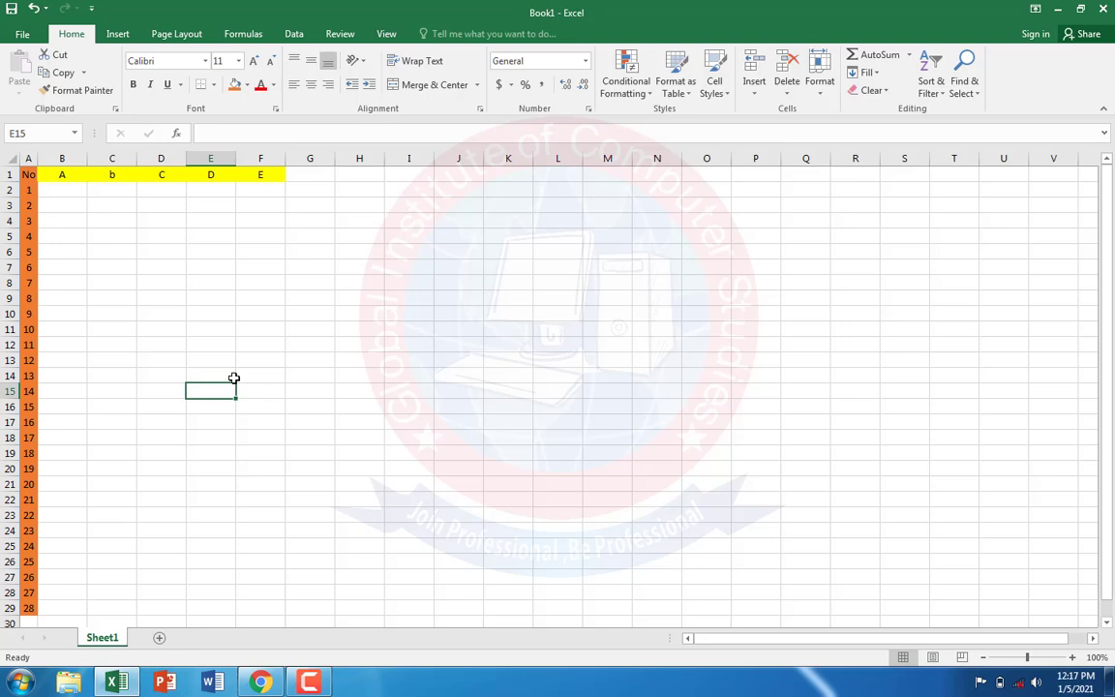
Step: Check the assignment PDF in Chrome, return to Excel and enter the title Pakistan VS Bangladash in cell B2
click(261, 682)
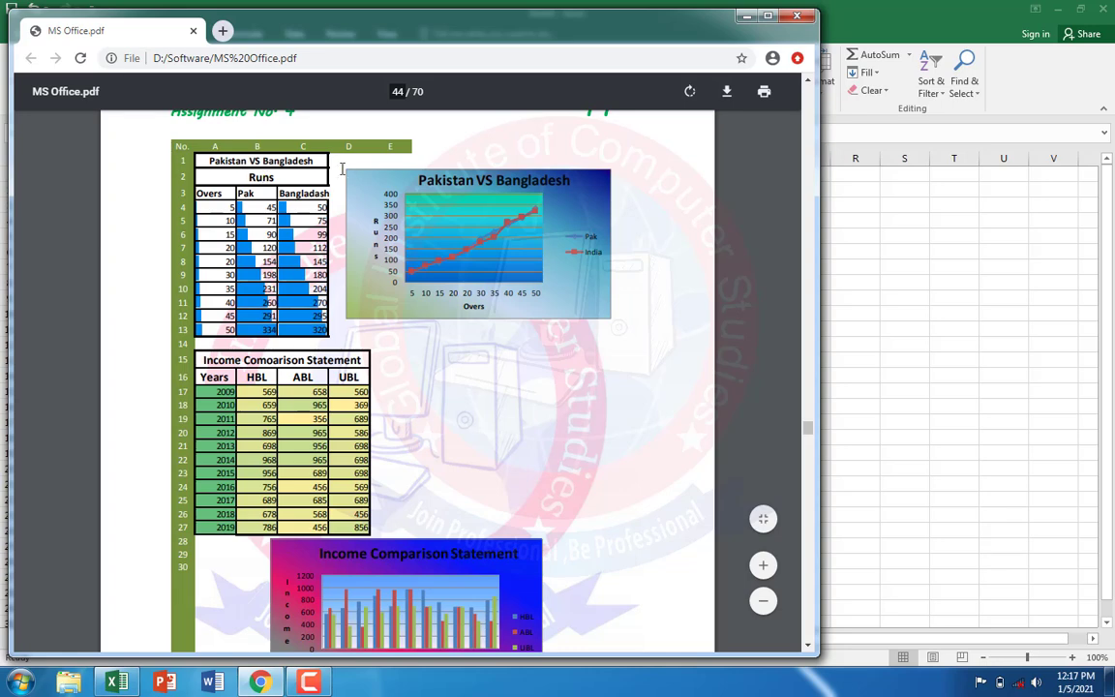
click(907, 255)
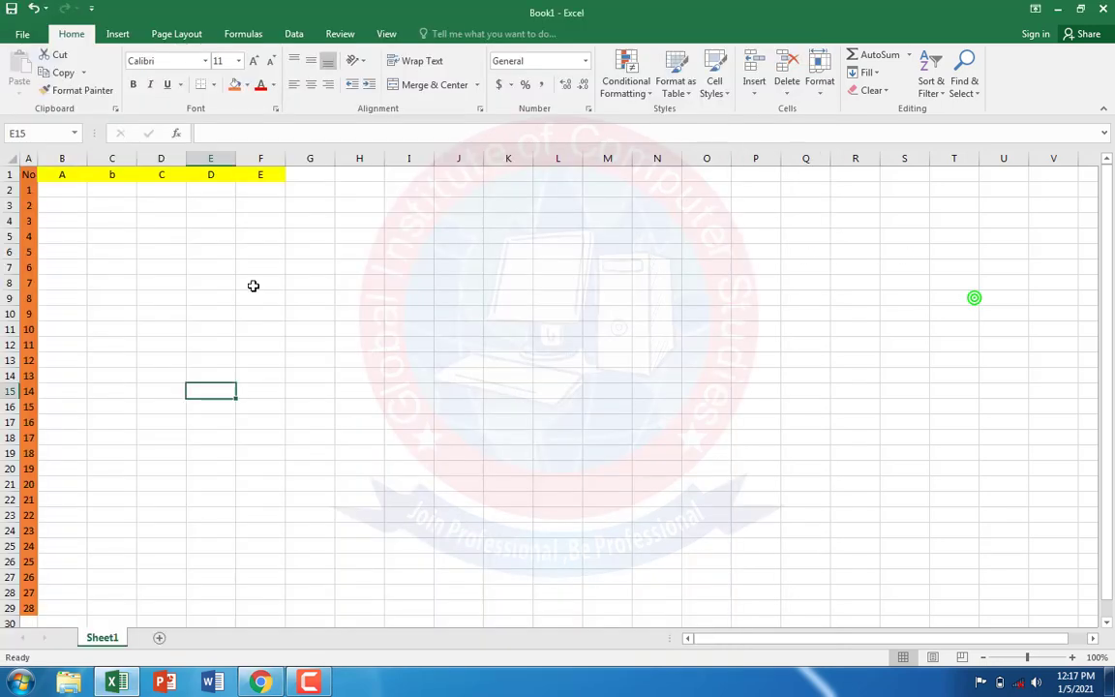
click(68, 188)
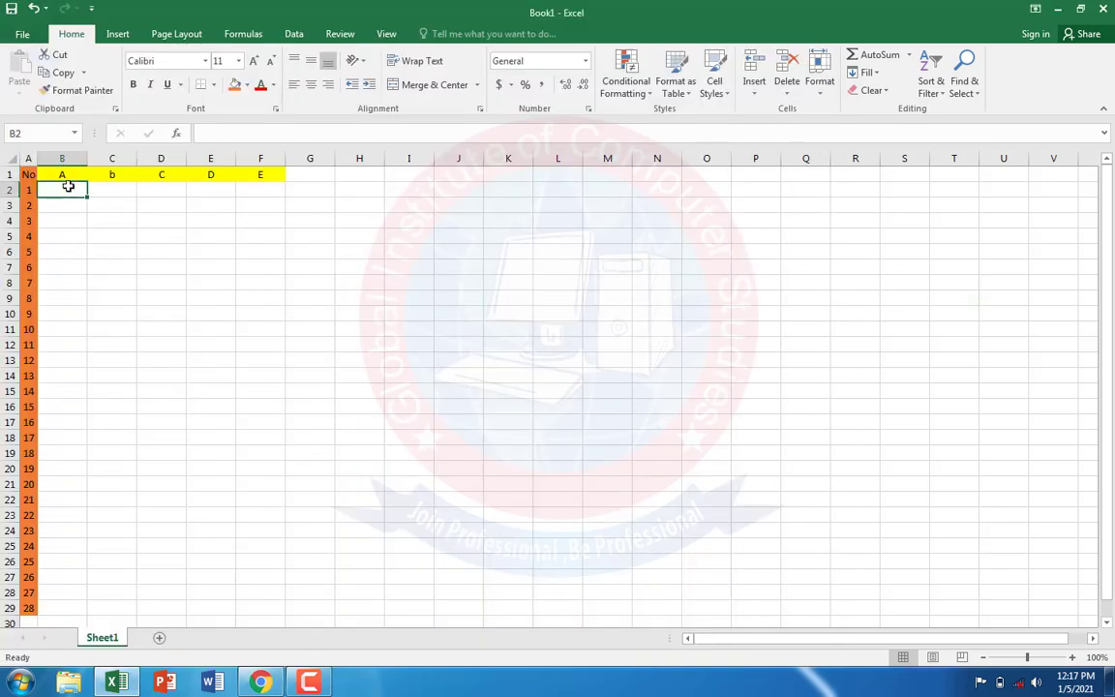
text(Pakistan VS Bangladash)
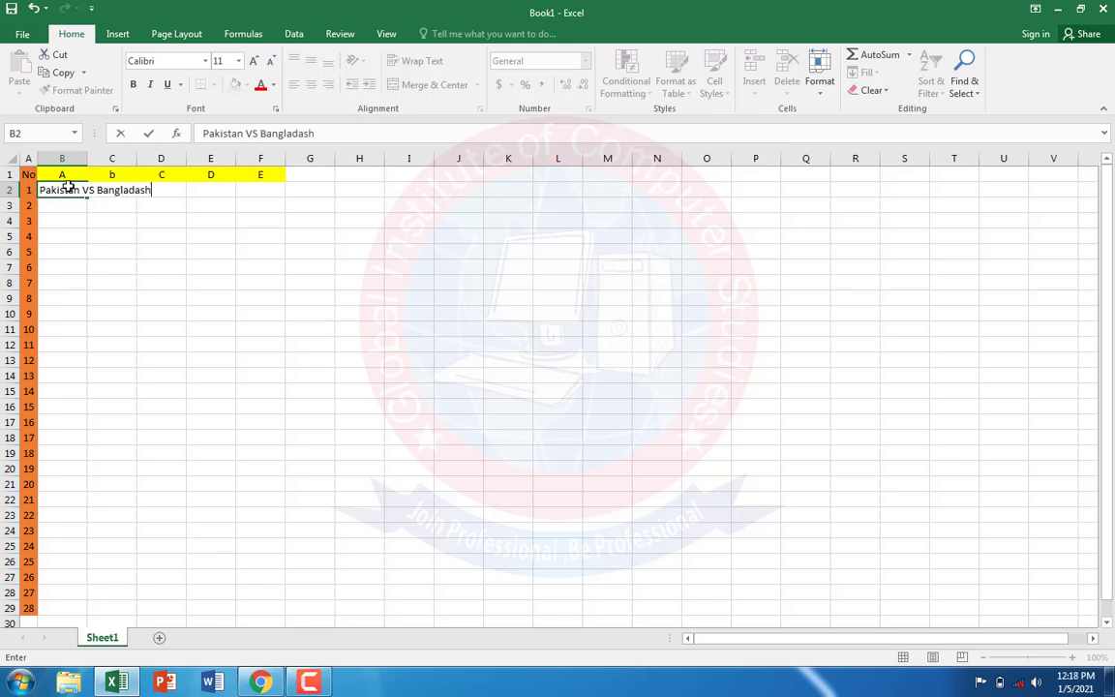
click(94, 238)
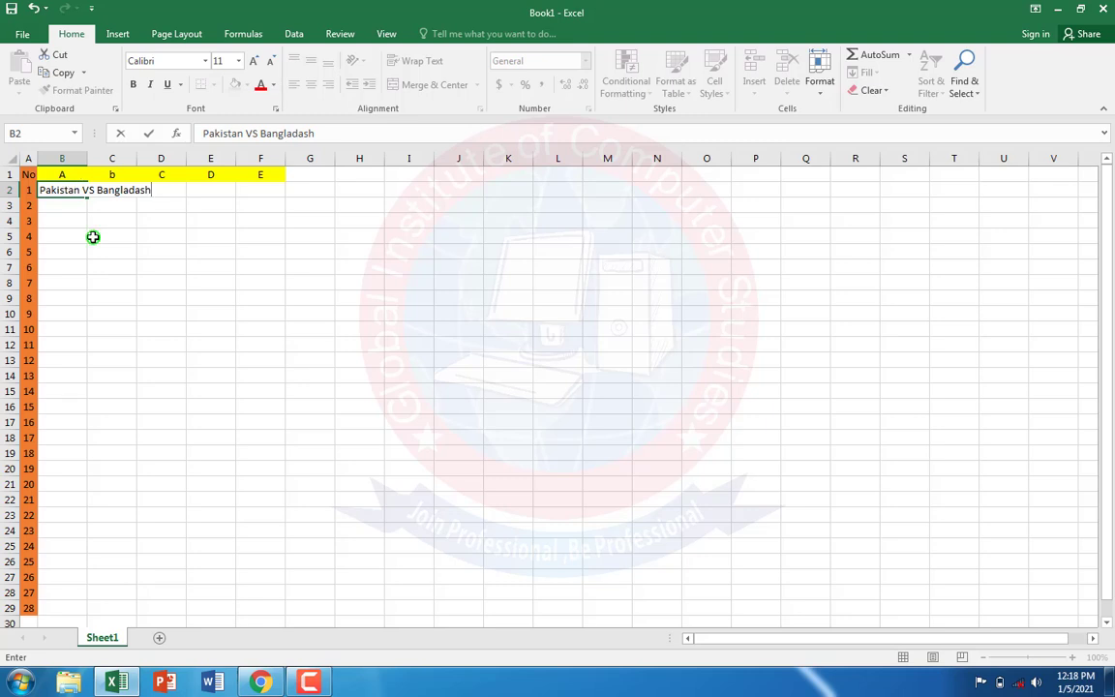
Step: Merge and centre the title across B2:D2 and make it bold
click(60, 200)
click(63, 189)
drag(63, 188, 175, 189)
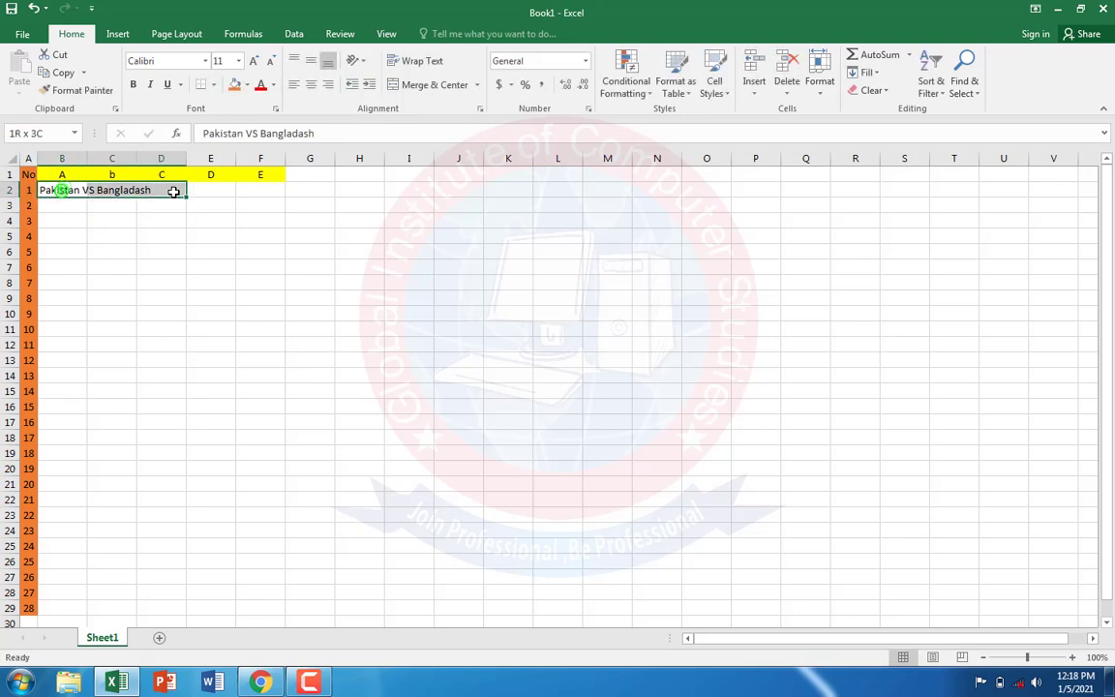
click(398, 87)
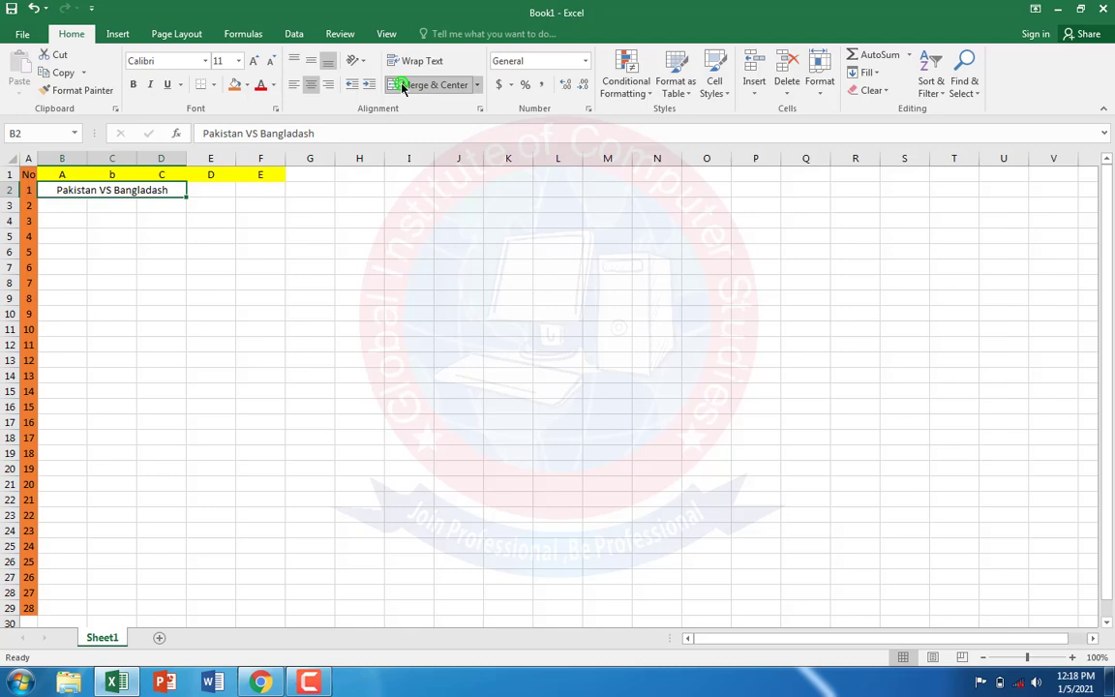
click(133, 84)
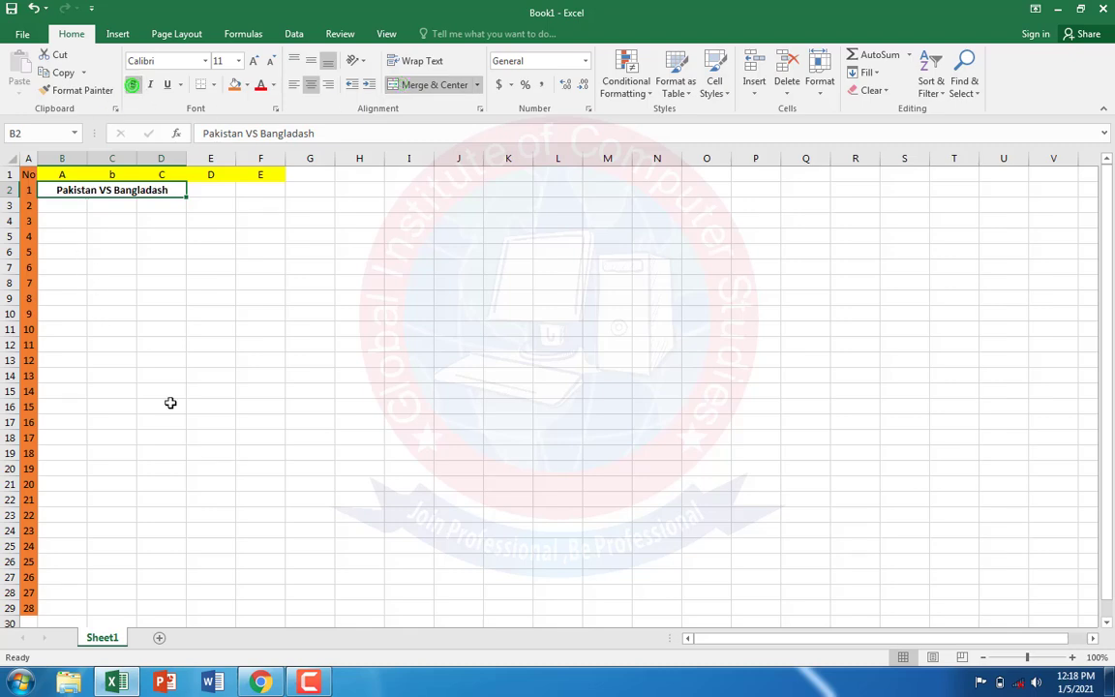
Step: Check the assignment PDF in Chrome again, return to Excel and enter Runs in cell B3
click(263, 682)
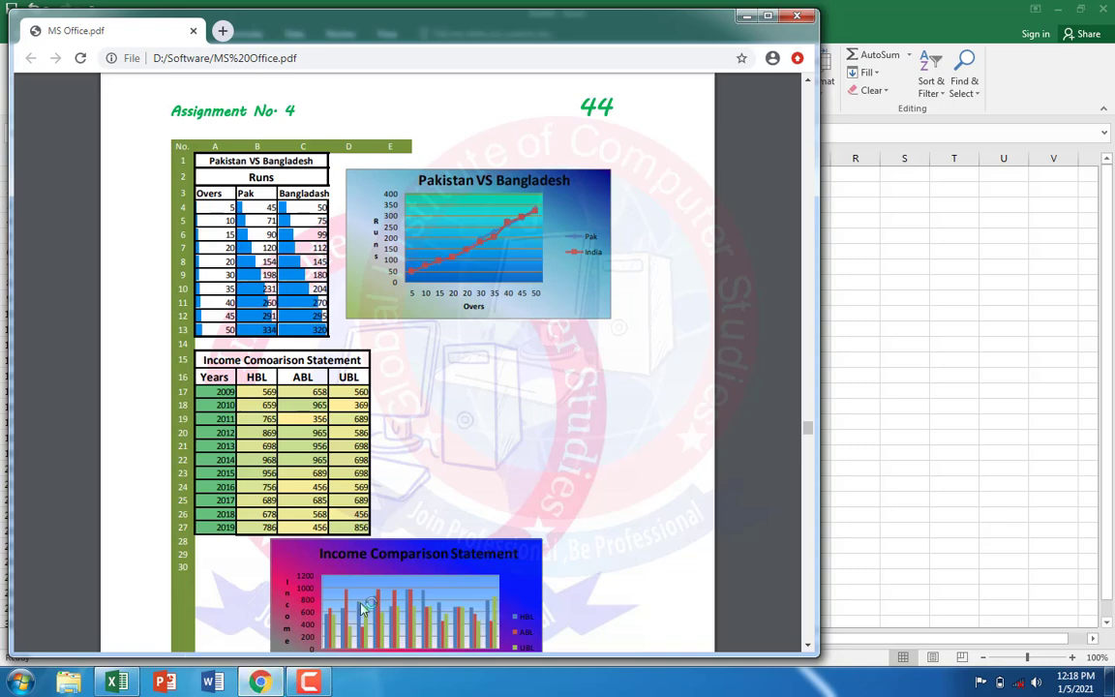
click(876, 337)
click(61, 206)
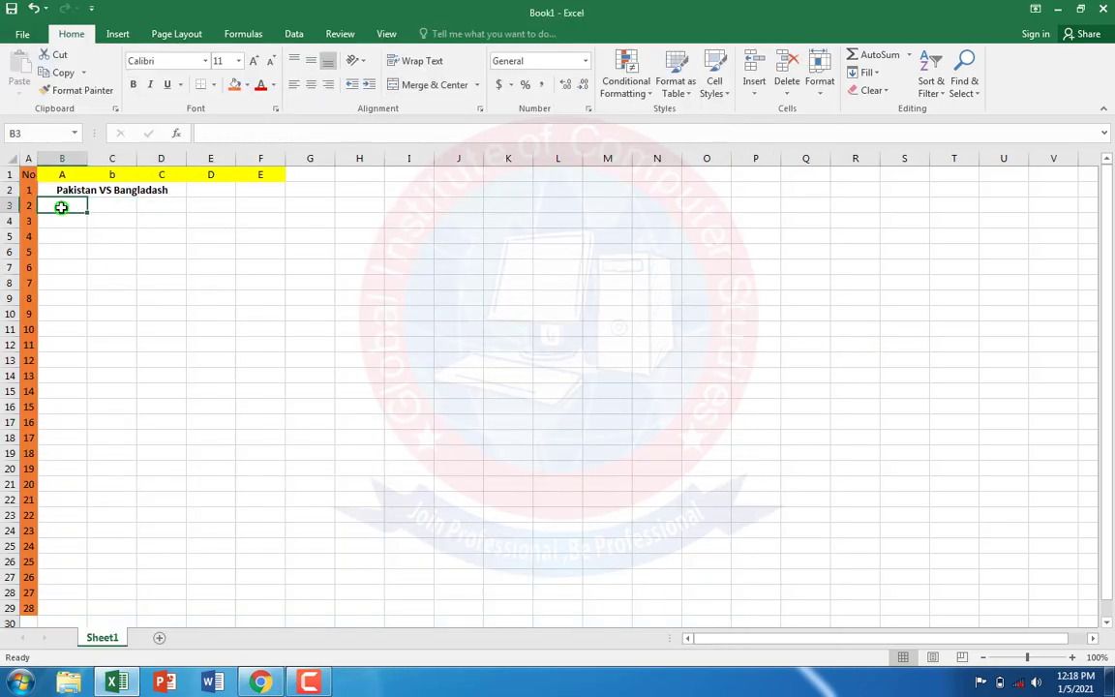
text(Runs)
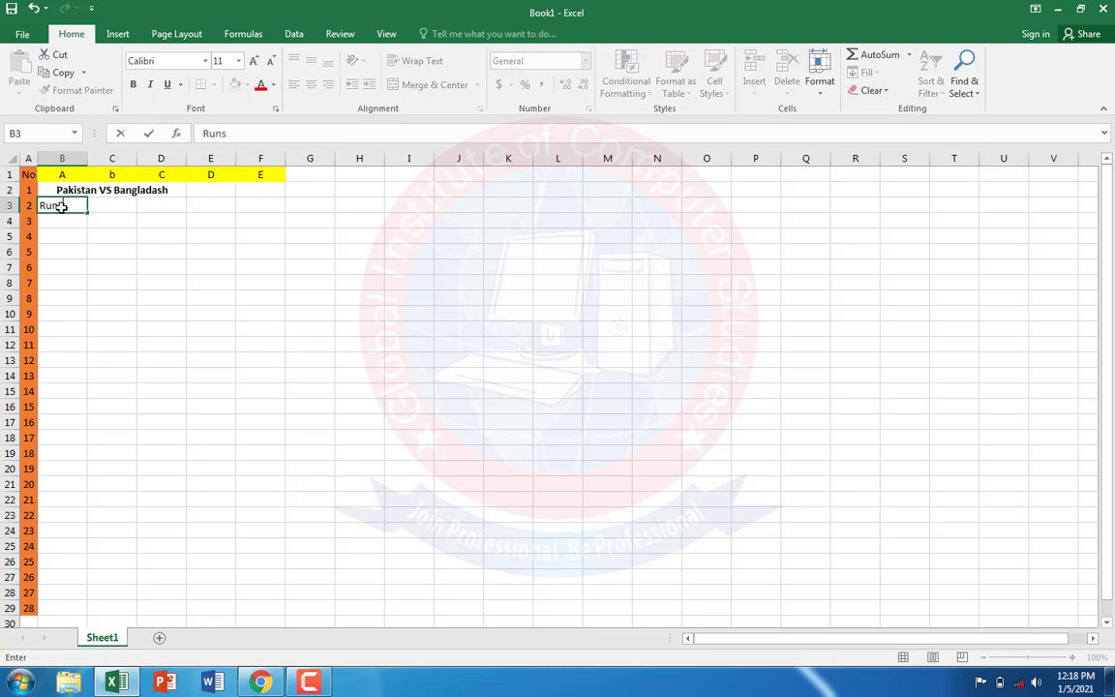
key(Return)
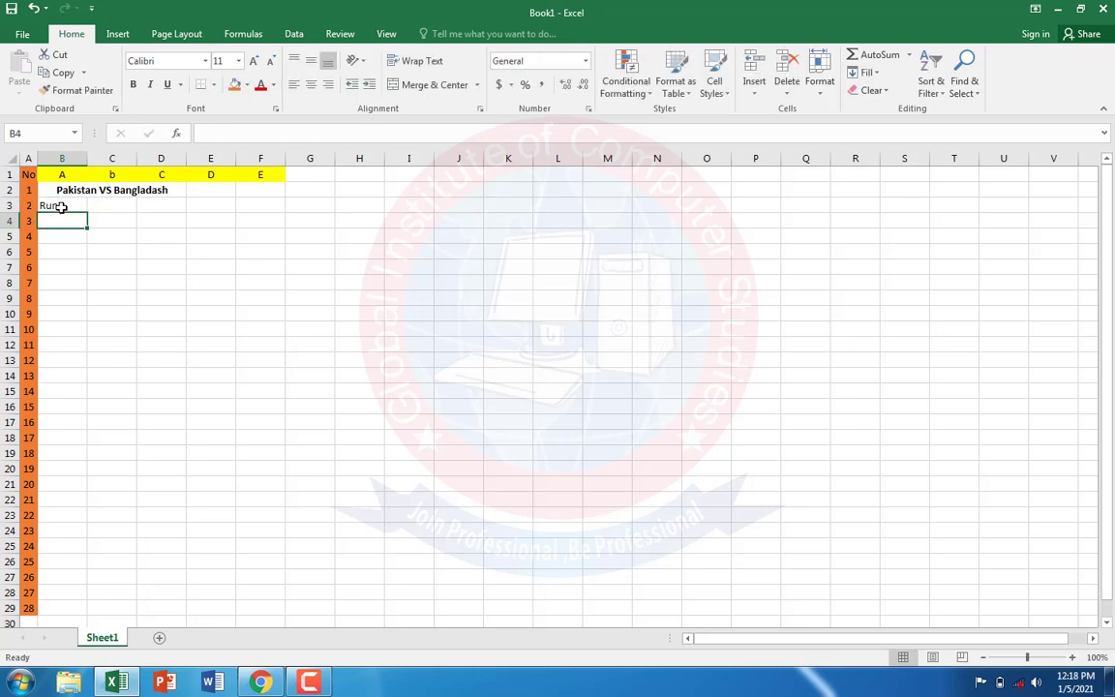
Step: Enter the headings Over, Pak and bangladash in cells B4 to D4, and widen column D to fit its heading
text(O)
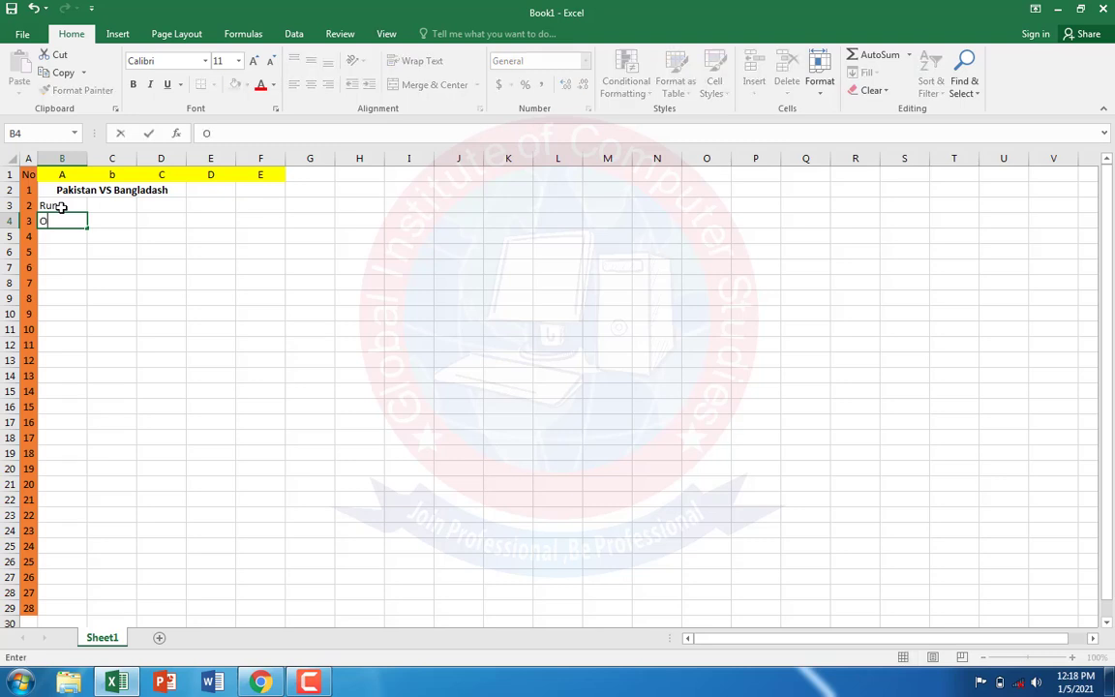
text(ver)
key(Tab)
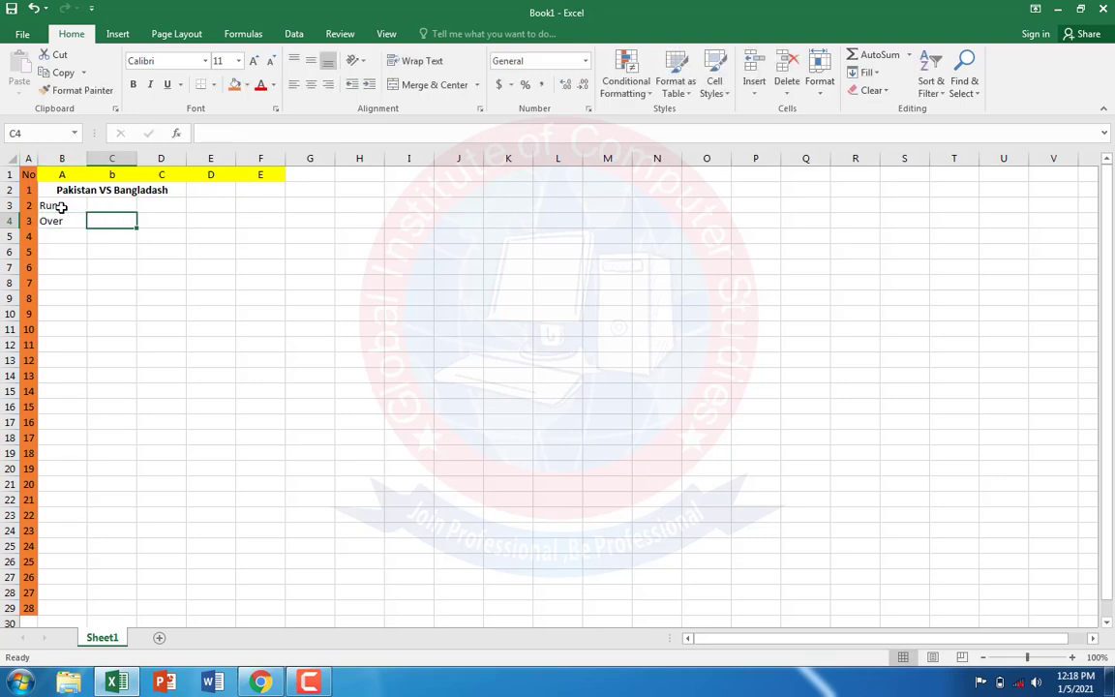
text(P()
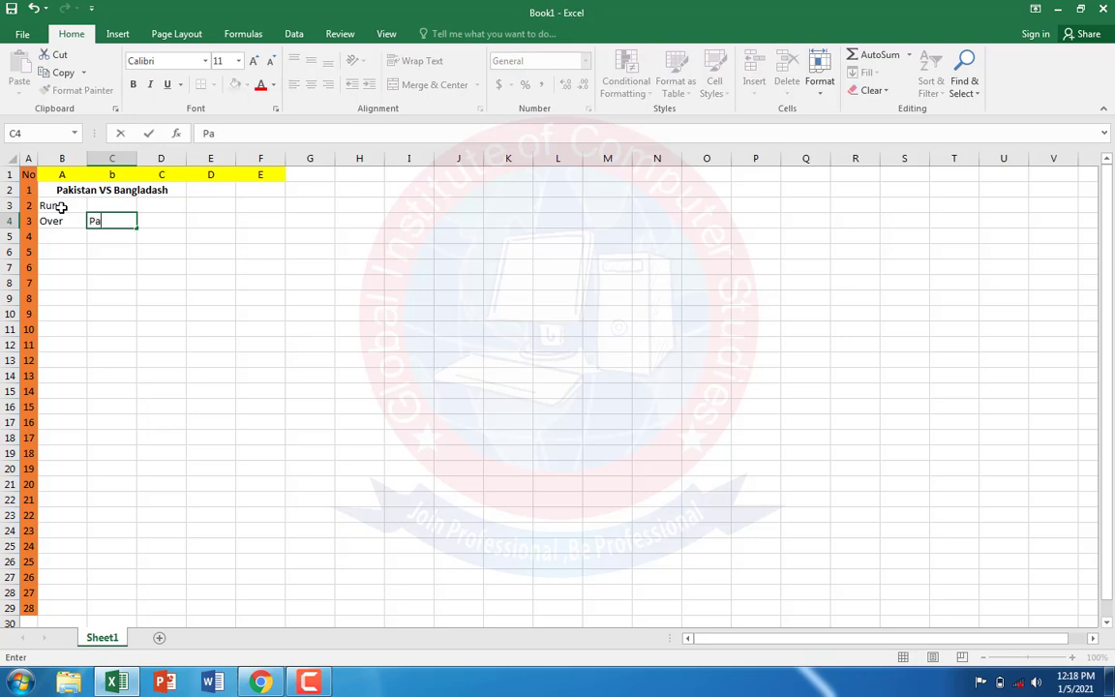
key(Tab)
text(ba)
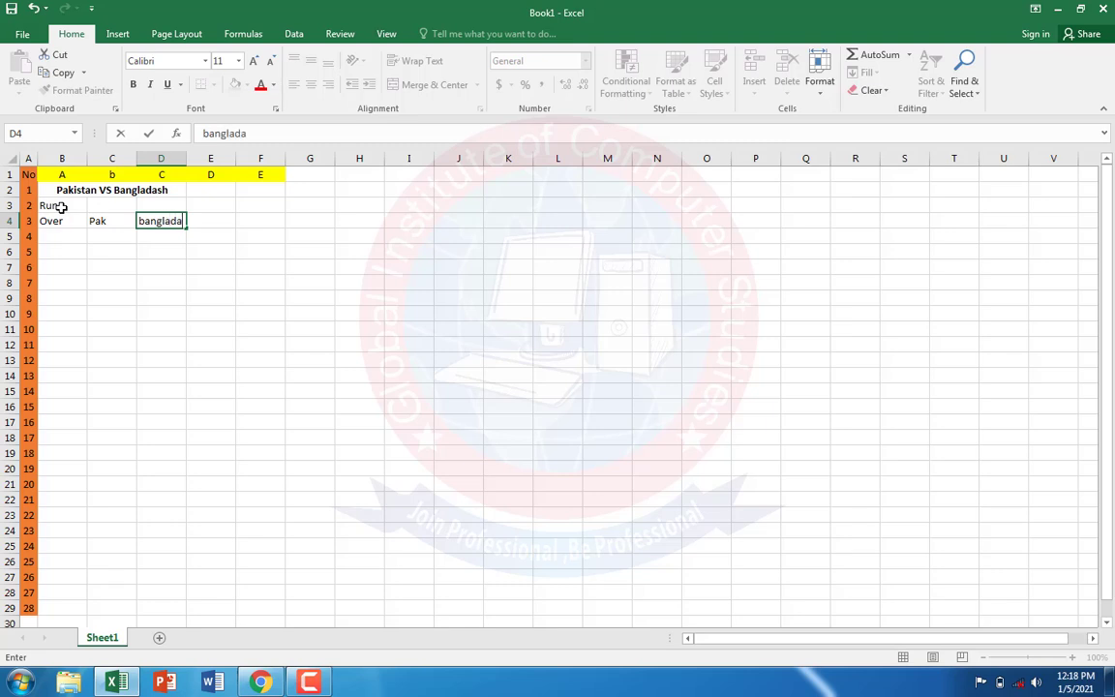
click(231, 331)
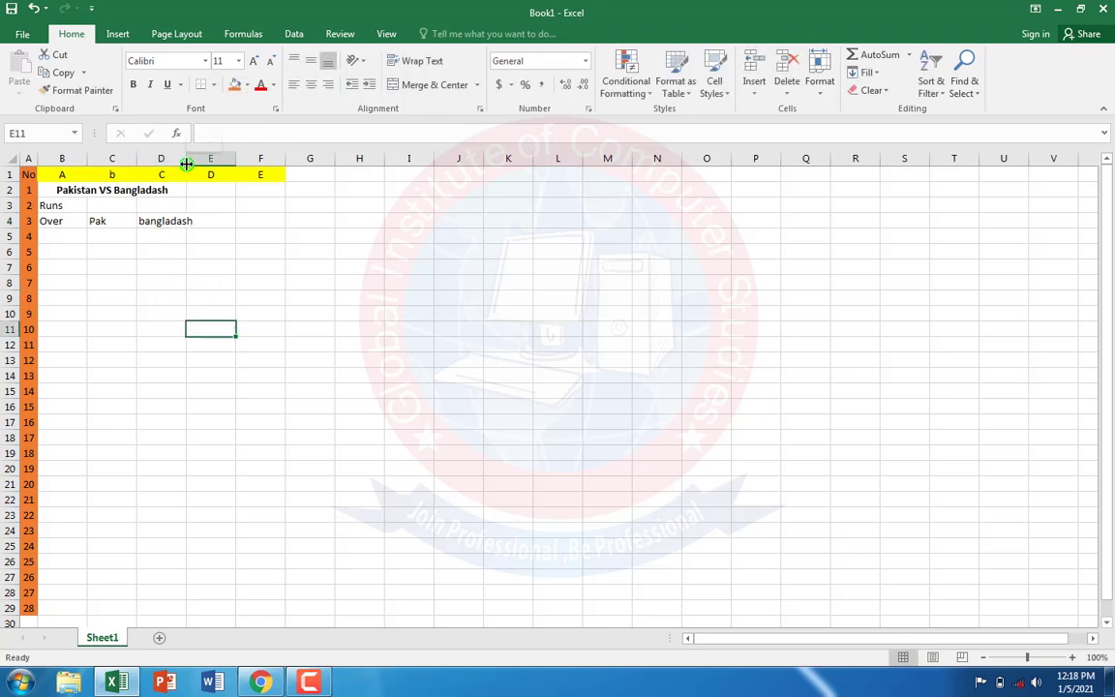
drag(185, 164, 196, 164)
click(132, 303)
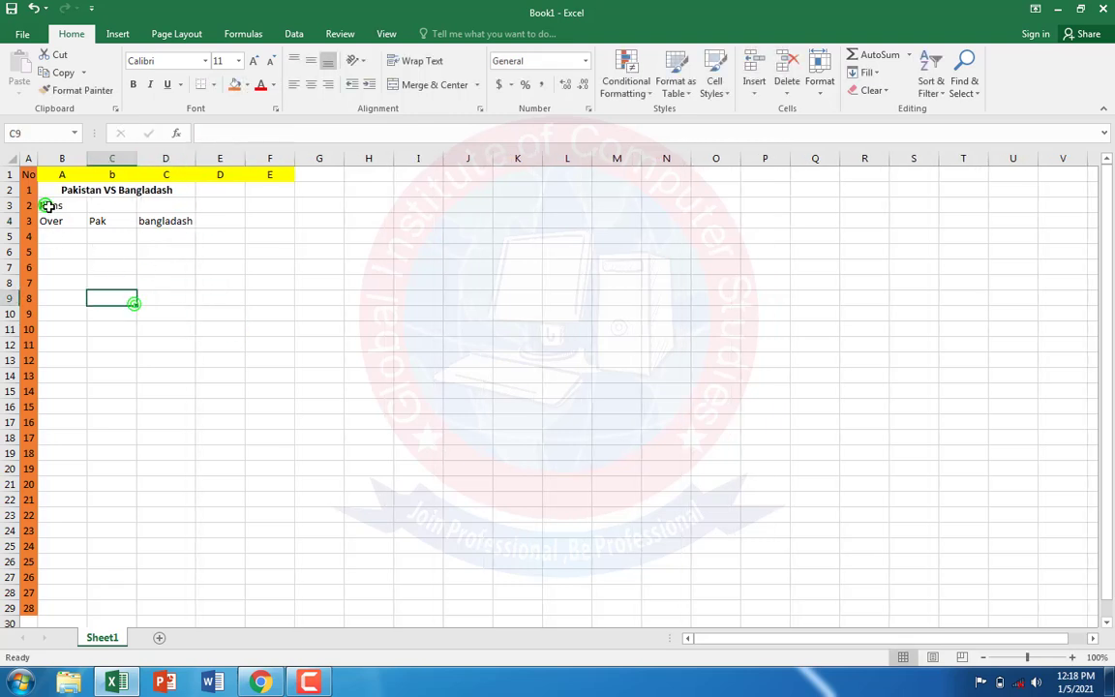
Step: Make the Runs heading and the column headings in B3:D4 bold
drag(48, 206, 169, 221)
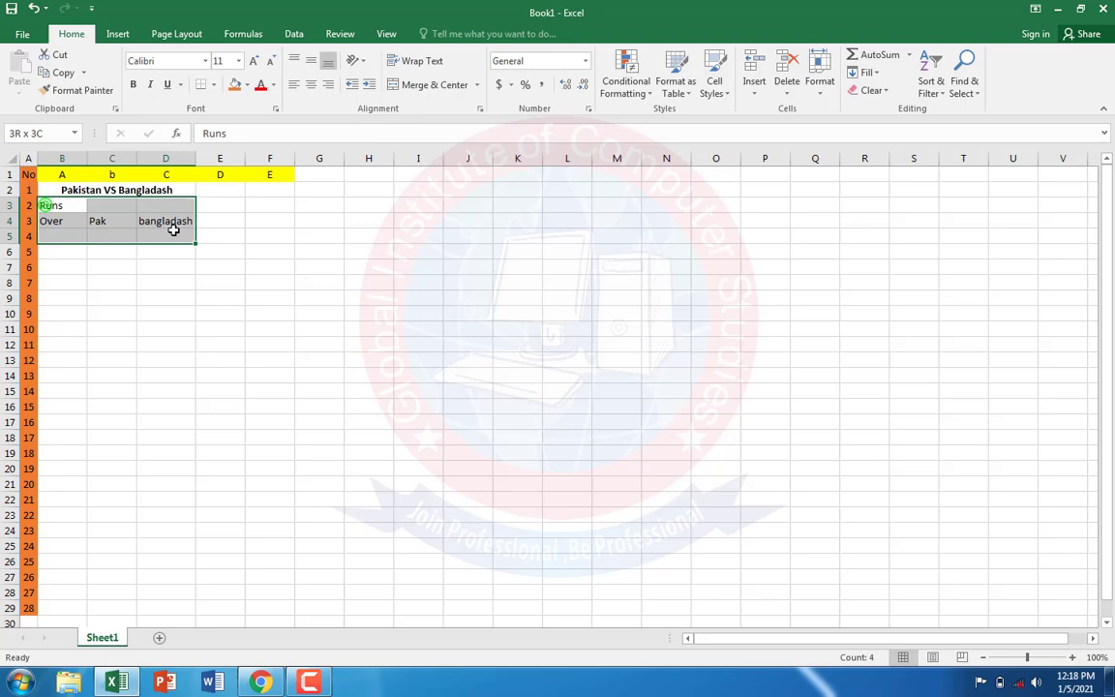
click(132, 85)
click(83, 296)
Step: Merge and centre the Runs heading across B3:D3
click(50, 205)
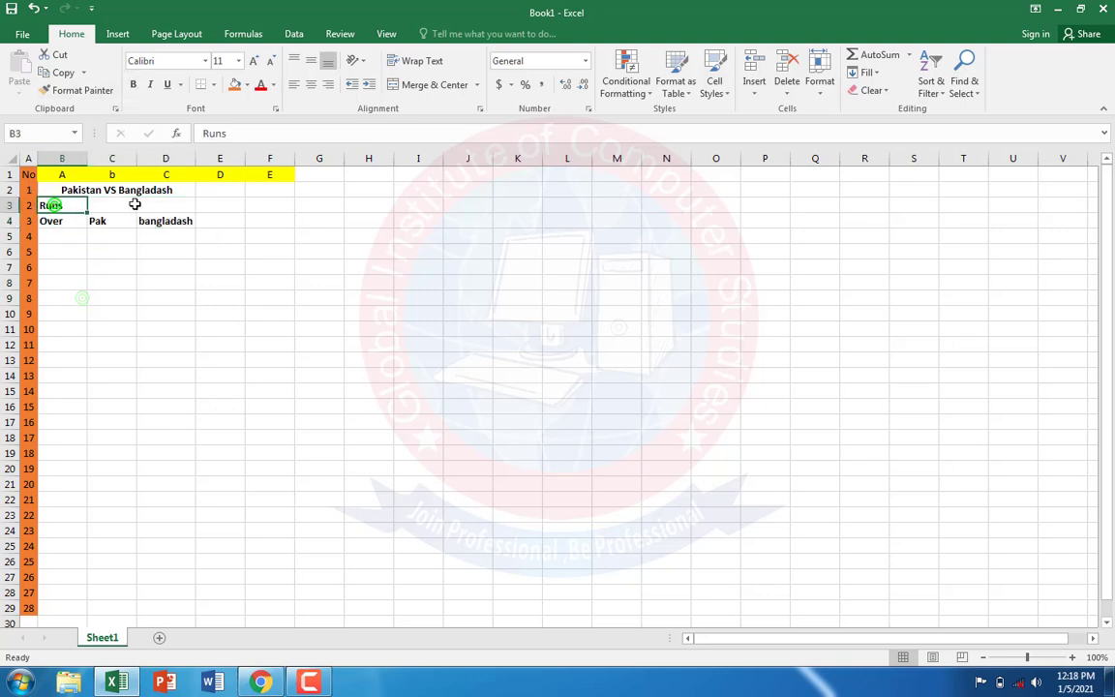
drag(135, 205, 191, 205)
click(419, 86)
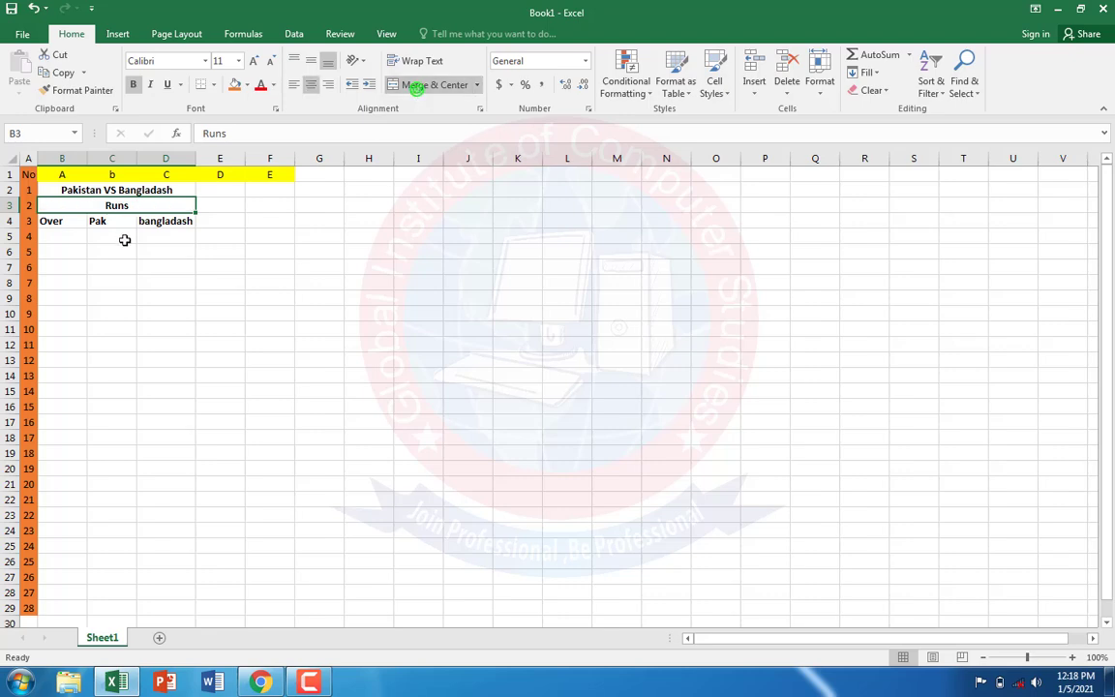
click(47, 220)
click(207, 341)
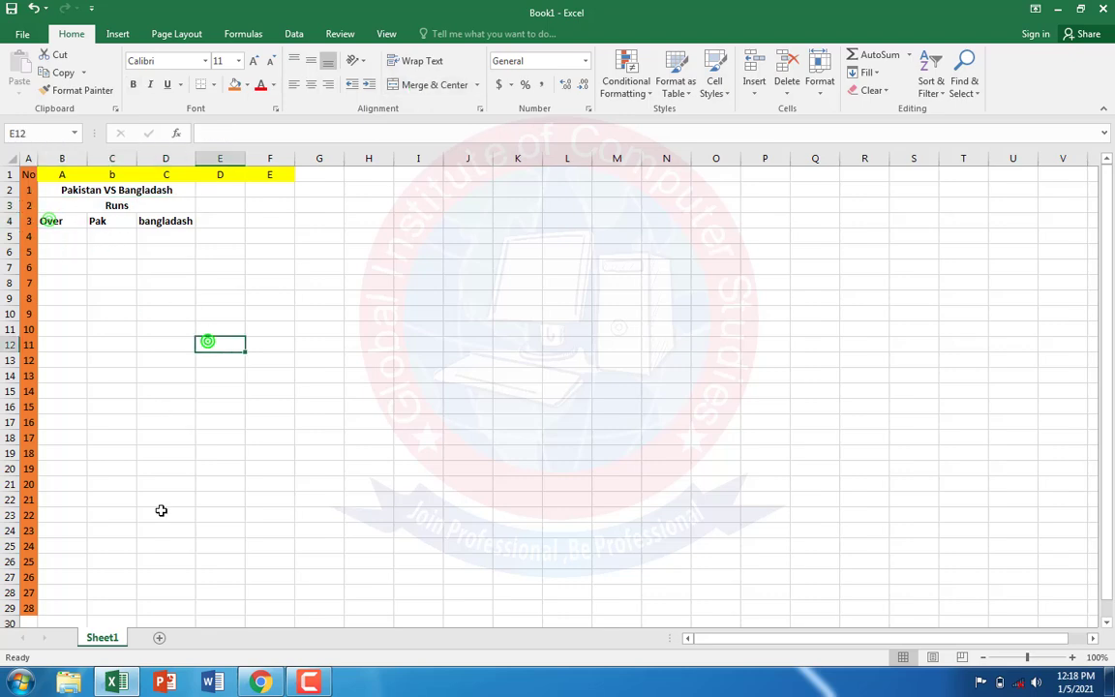
Step: Check the assignment PDF in Chrome, return to Excel and enter 5, 10, 15, 20 and 25 in cells B5 to B9
click(259, 682)
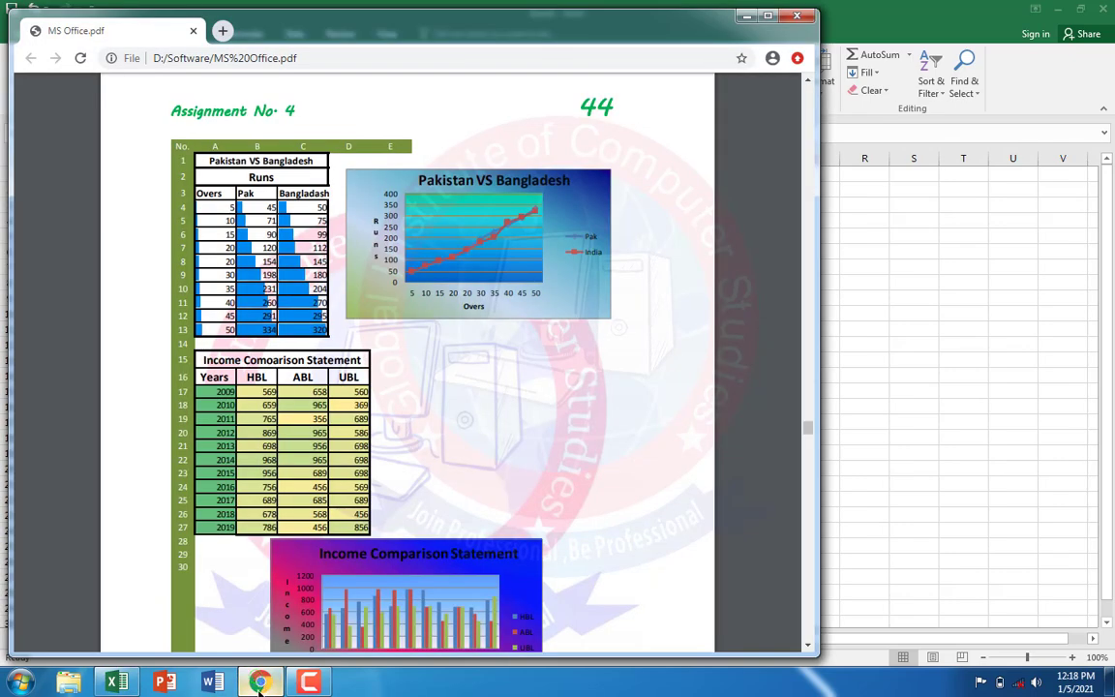
click(259, 684)
click(259, 686)
click(260, 685)
click(62, 235)
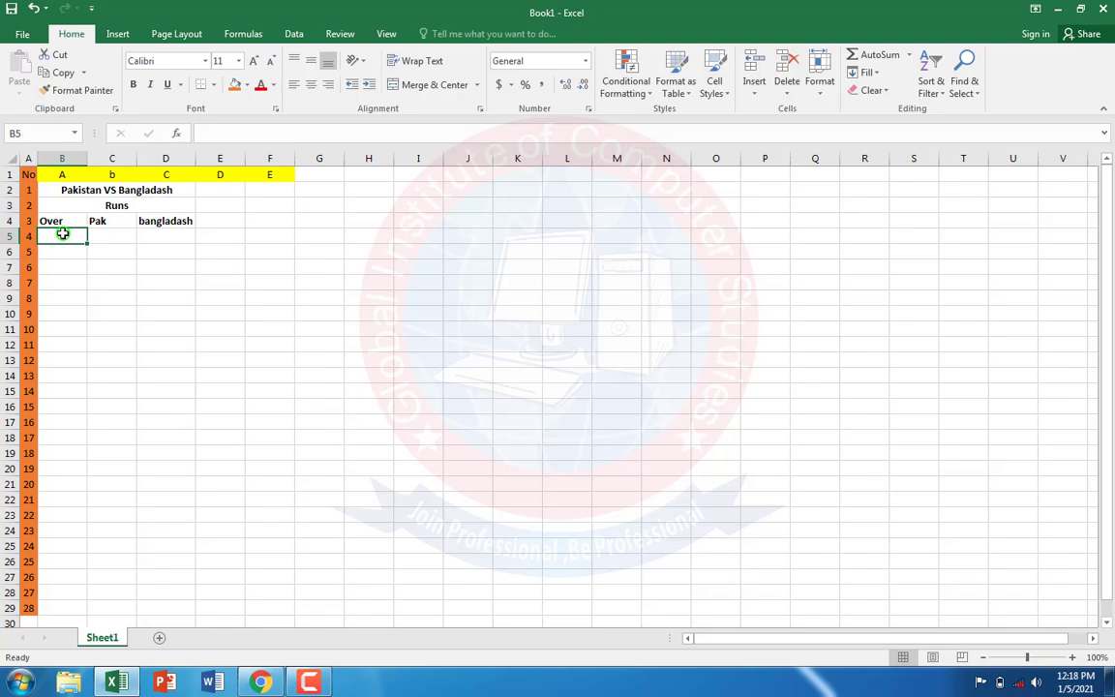
text(5)
key(Return)
text(10)
key(Return)
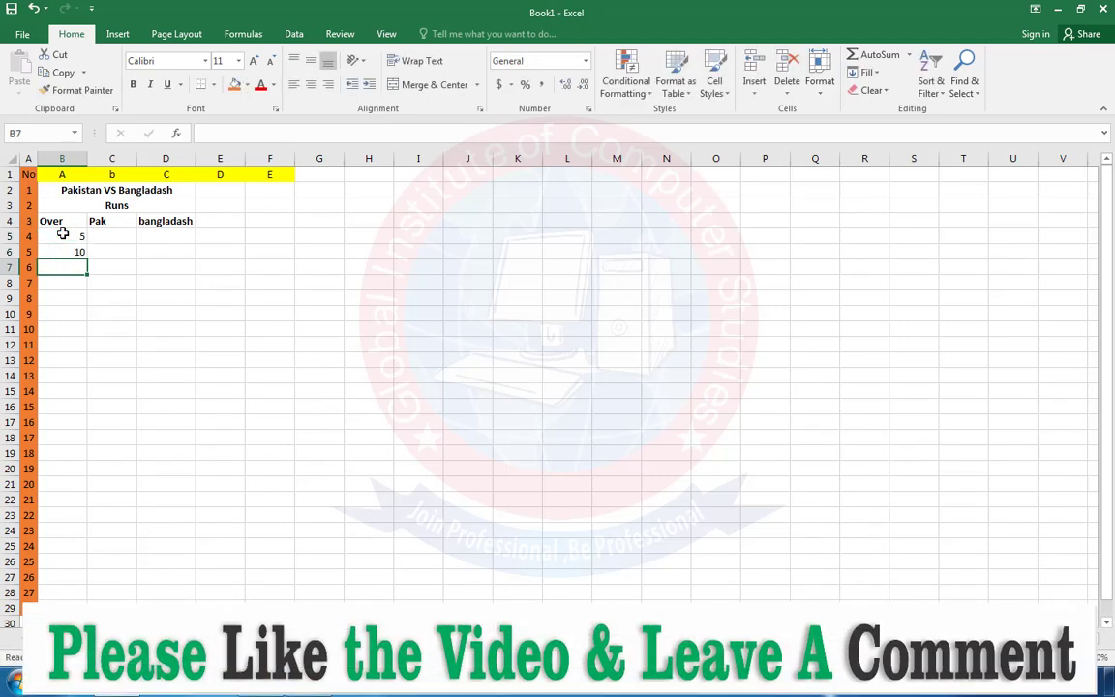
text(15)
key(Return)
text(20)
key(Return)
text(25)
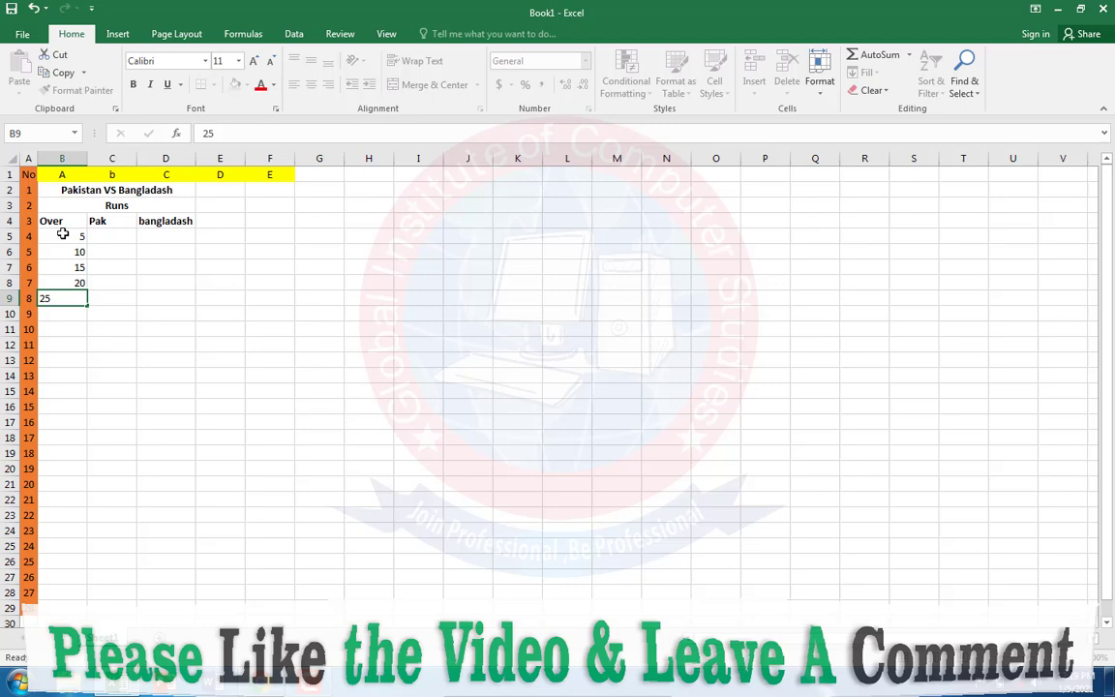
key(Return)
Step: Continue the Over column with 30, 35, 40, 45 and 50 in cells B10 to B14
text(30)
key(Return)
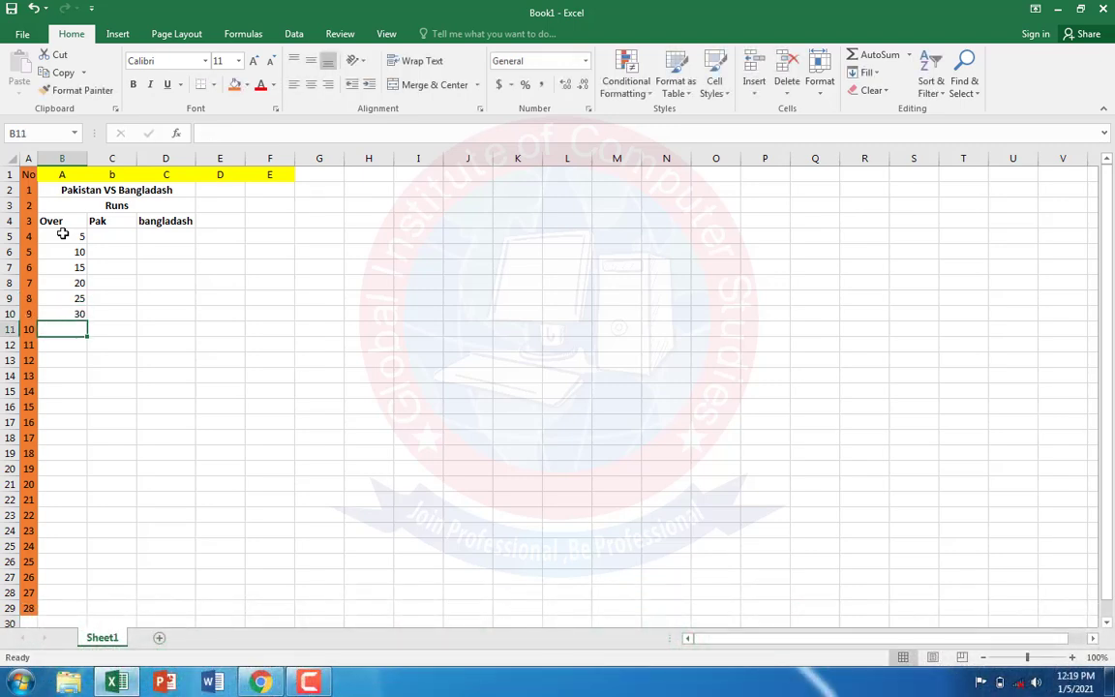
text(35)
key(Return)
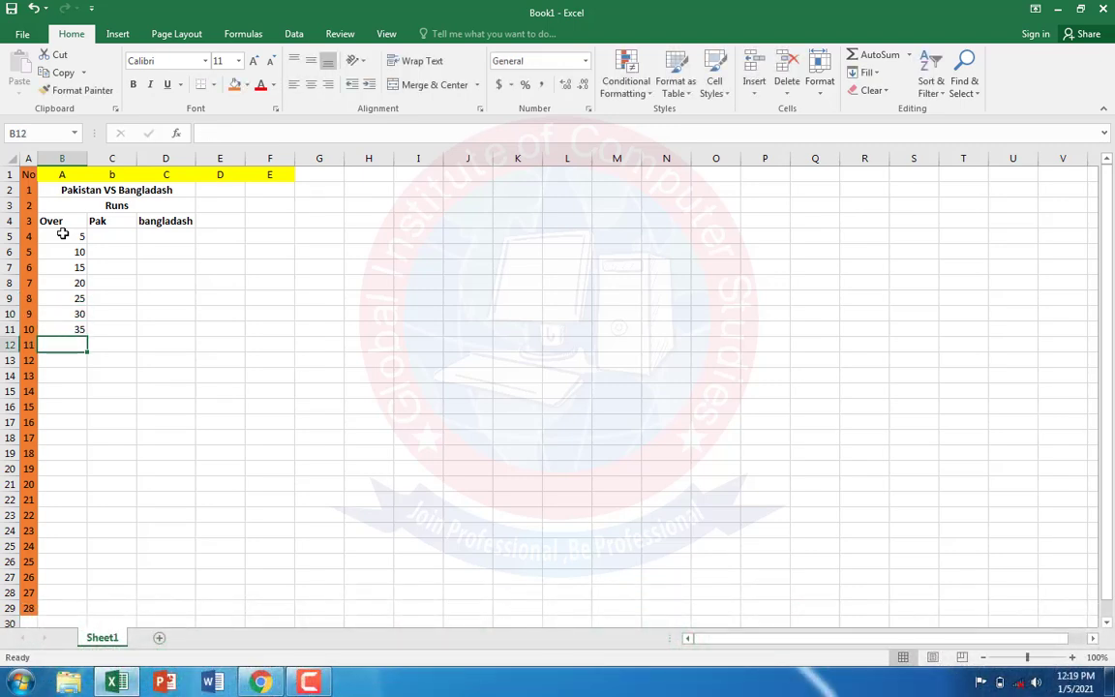
text(40)
key(Return)
text(45)
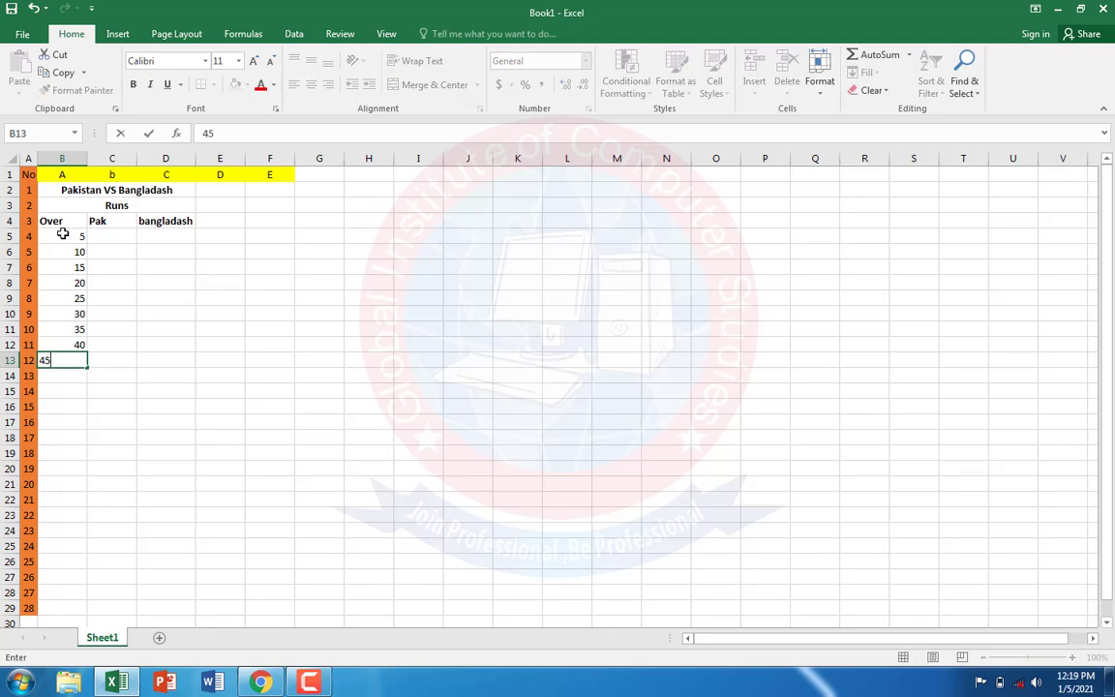
key(Return)
text(50)
key(Return)
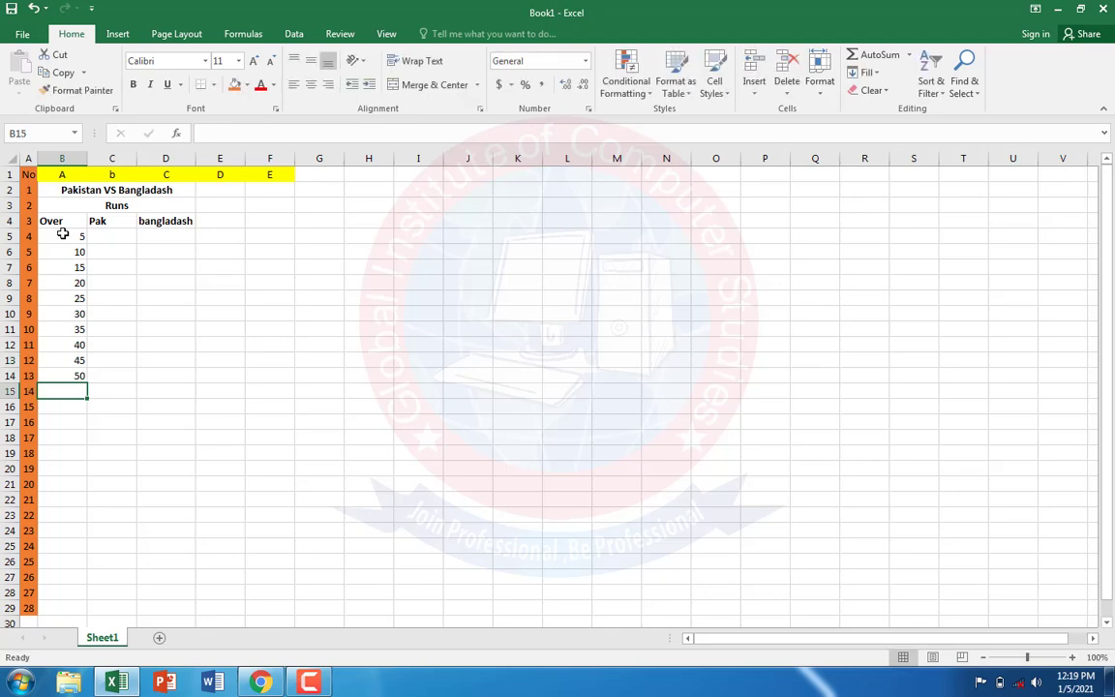
Step: Check the Pak figures in the PDF in Chrome, return to Excel and enter 45, 71, 90, 23 and 56 in C5 to C9
click(118, 233)
click(128, 682)
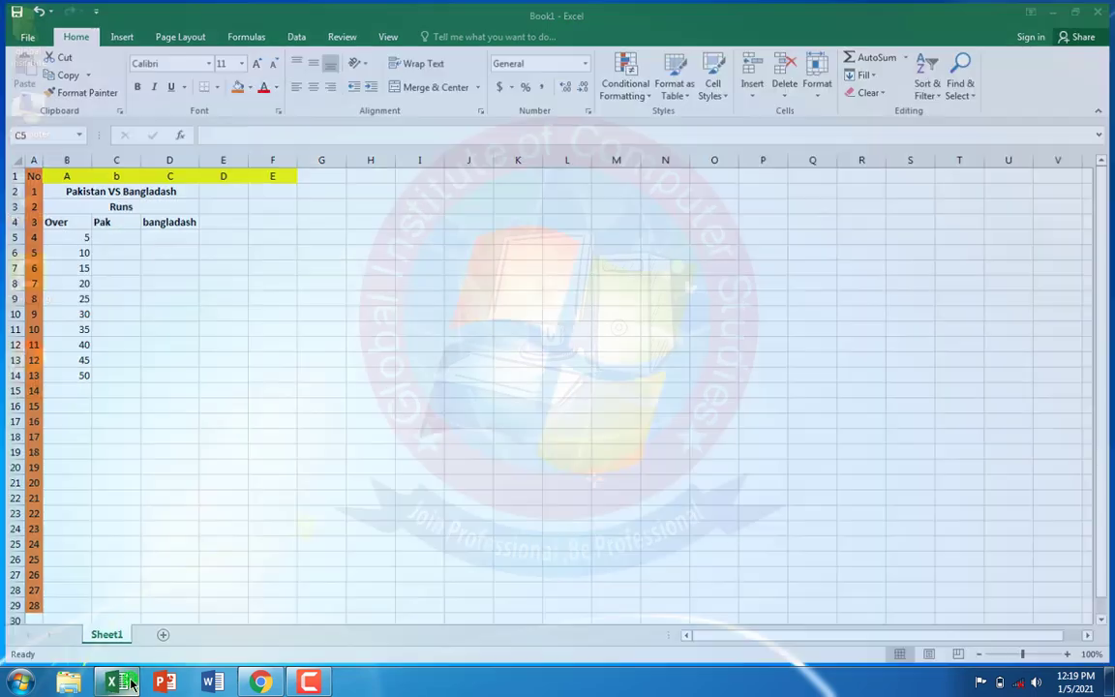
click(129, 683)
click(256, 683)
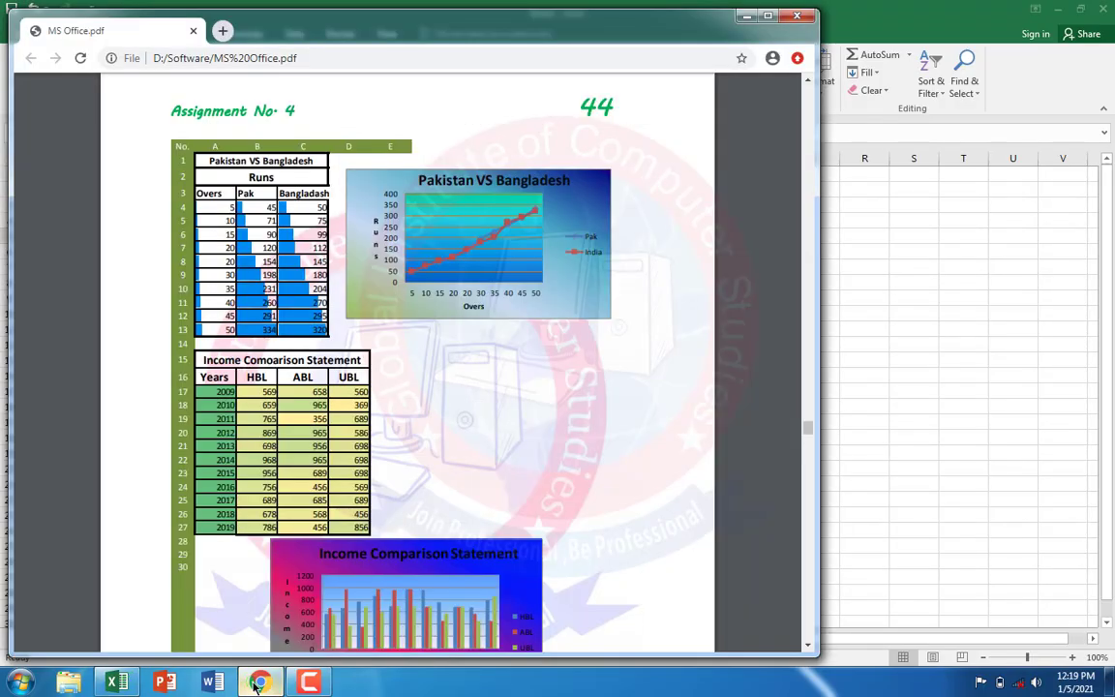
click(257, 684)
text(45)
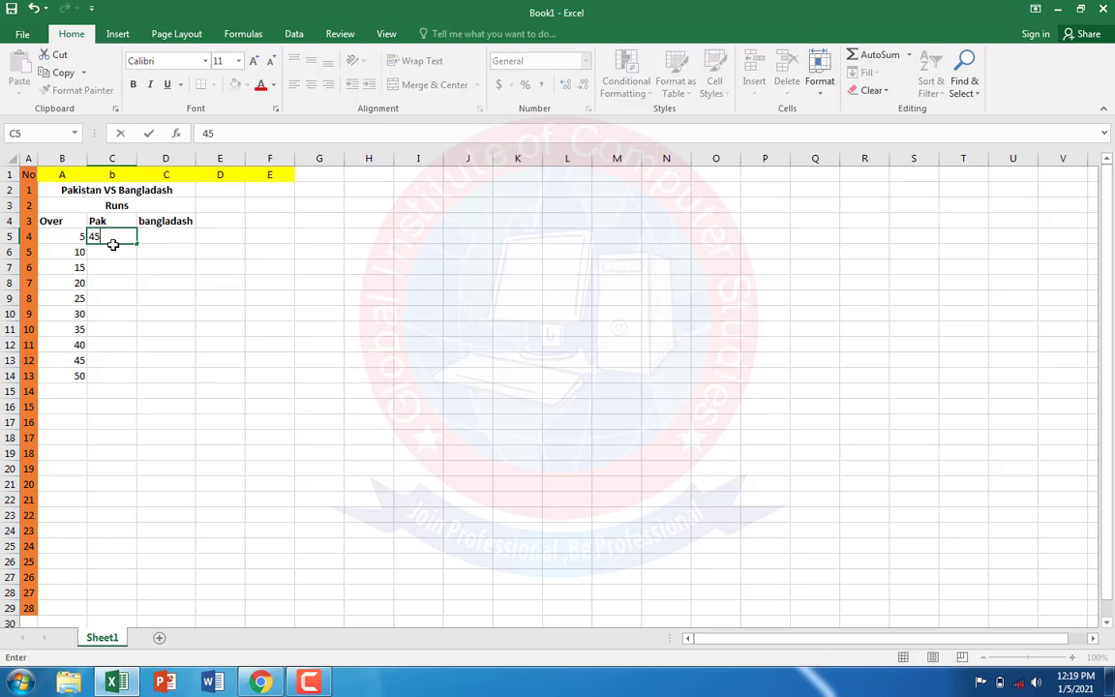
key(Return)
text(71)
key(Return)
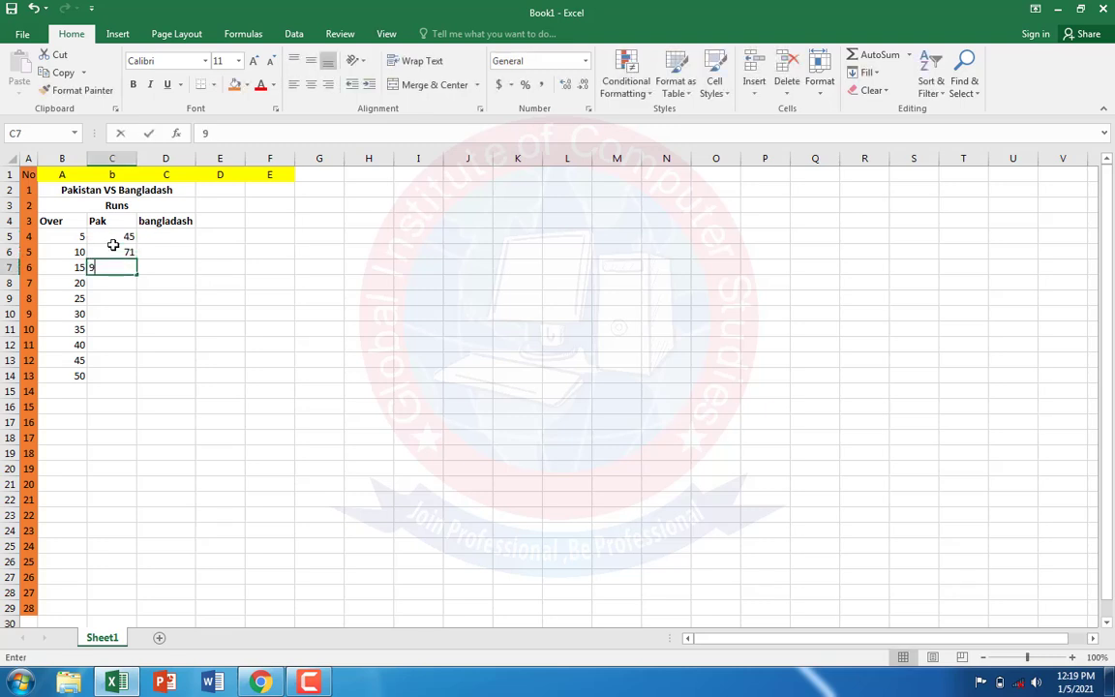
text(90)
key(Return)
text(23)
key(Return)
text(56)
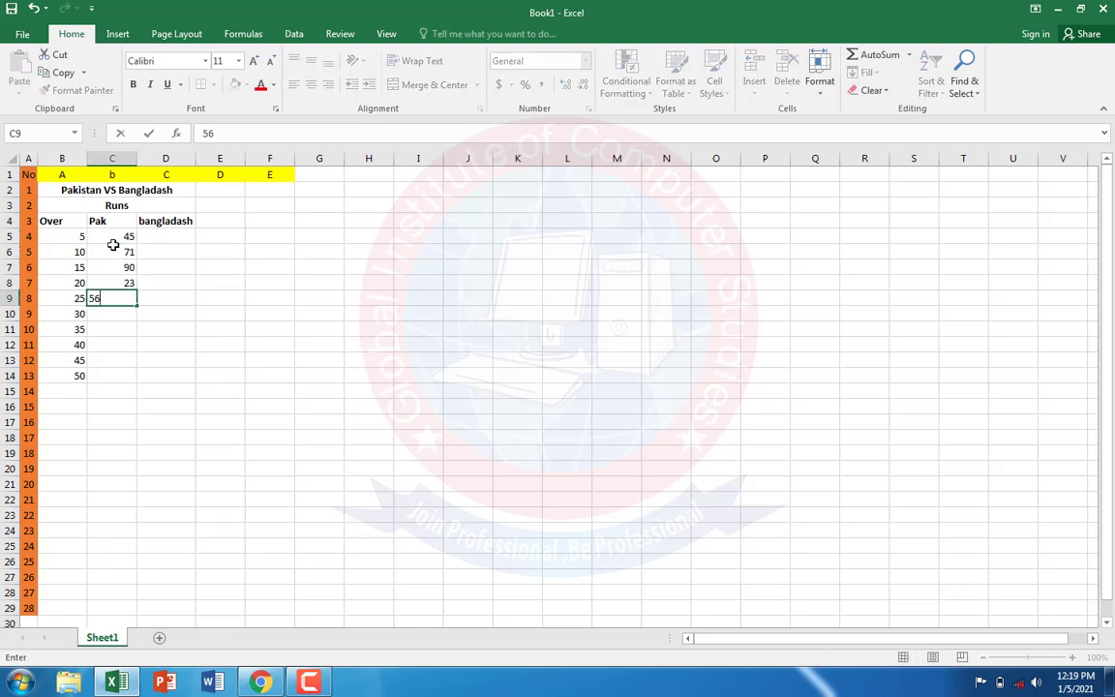
key(Return)
Step: Complete the Pak column with 85, 96, 74, 13 and 29 in cells C10 to C14
text(85)
key(Return)
text(96)
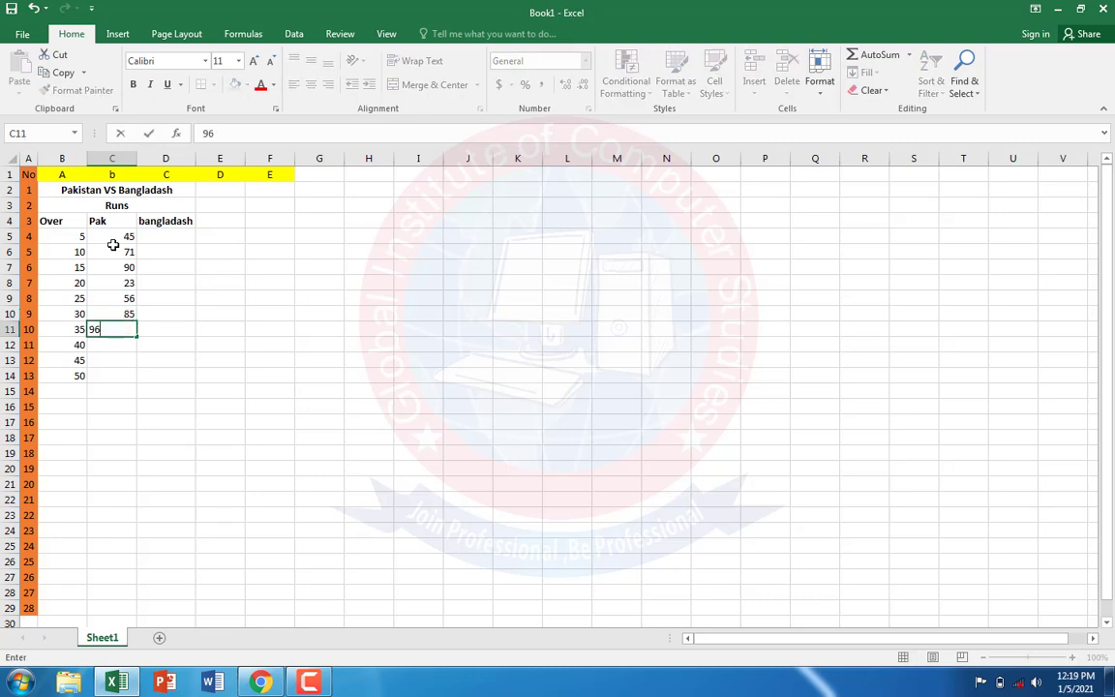
key(Return)
text(74)
key(Return)
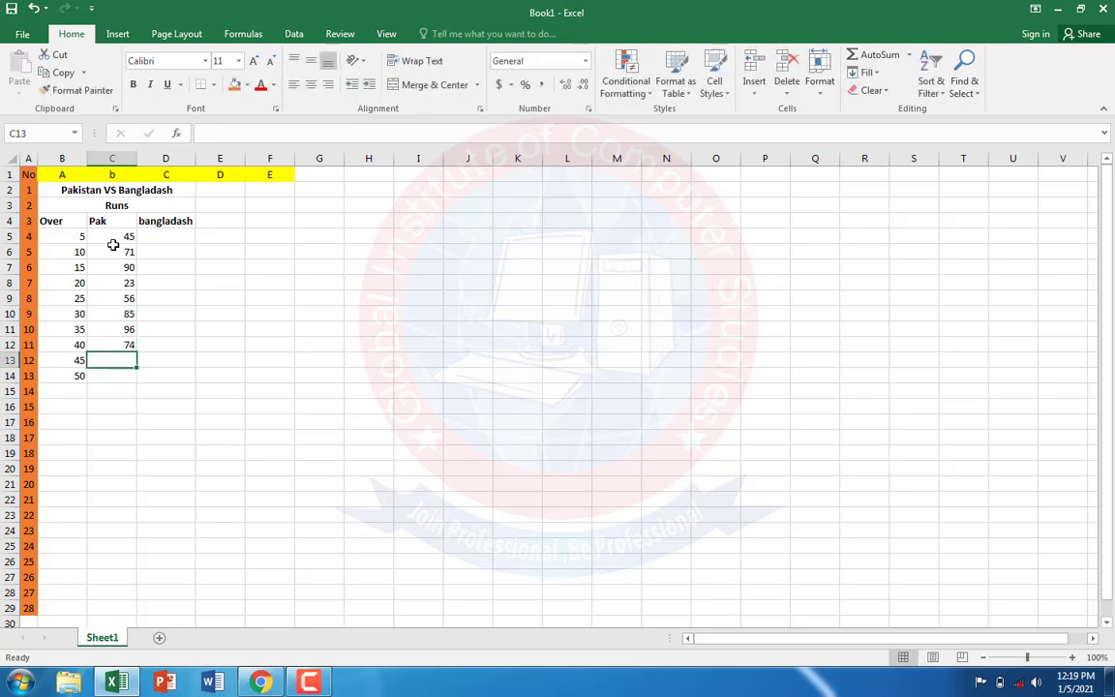
text(13)
key(Return)
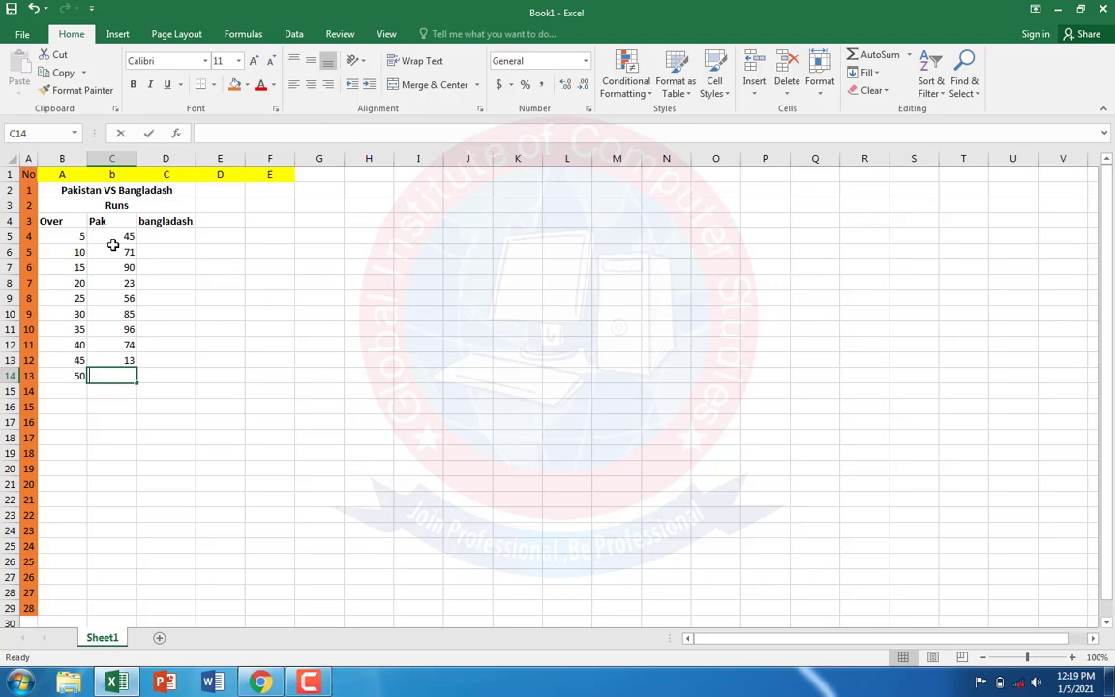
text(29)
key(Return)
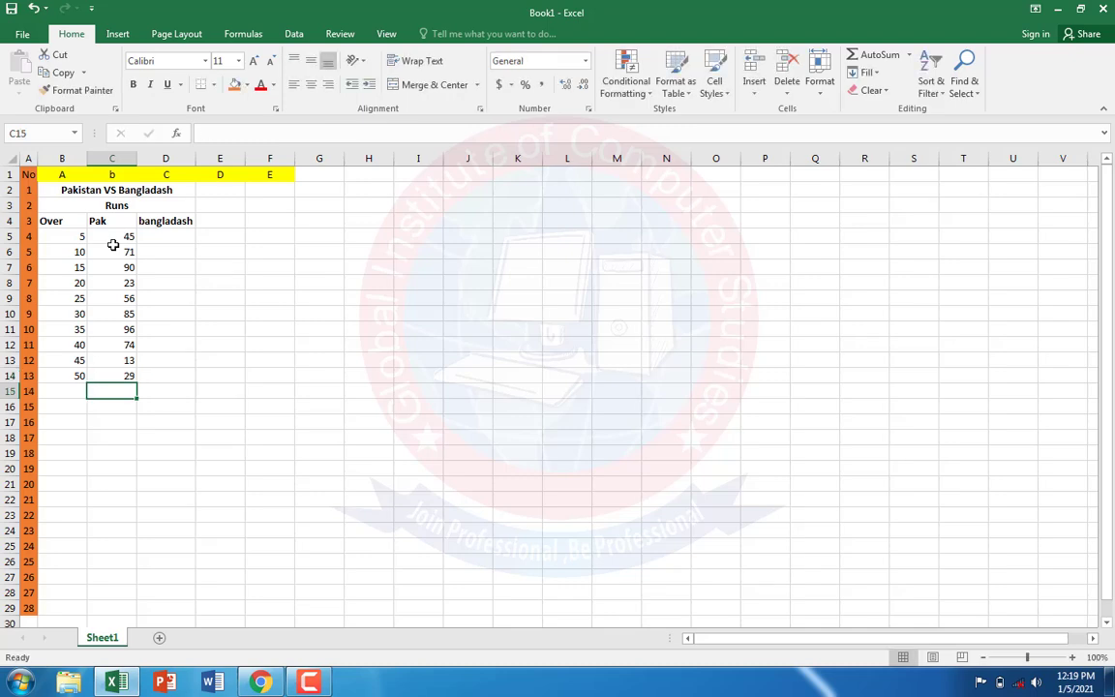
Step: Check the PDF in Chrome, return to Excel and enter 87, 65, 45, 12 and 32 in cells D5 to D9
click(179, 233)
click(257, 683)
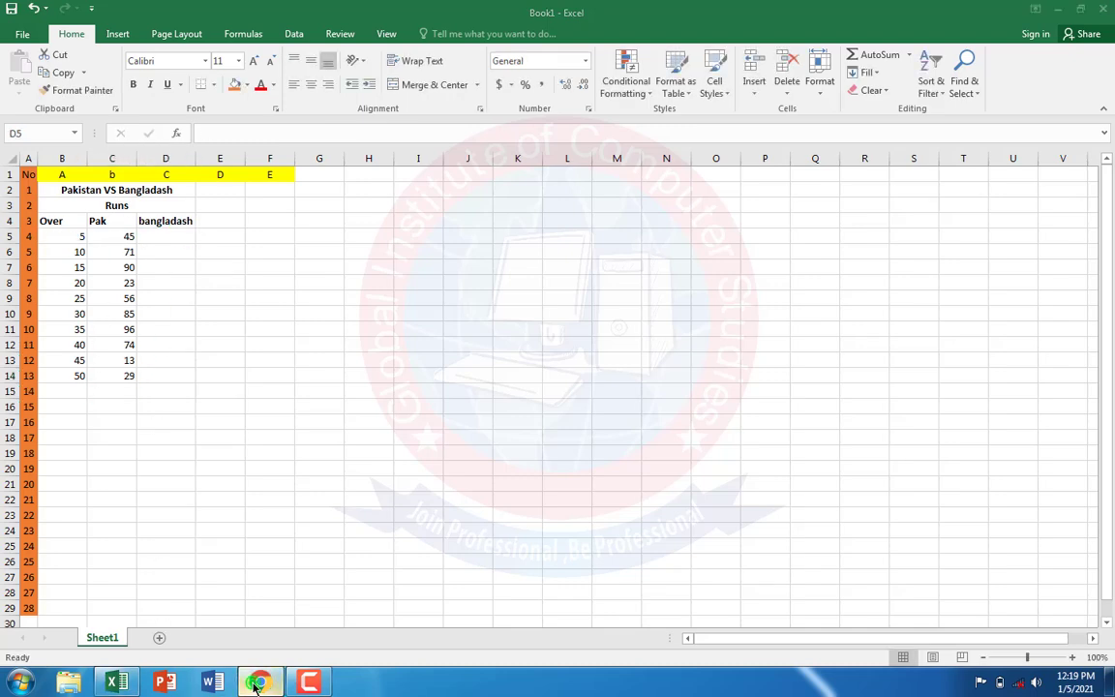
click(257, 683)
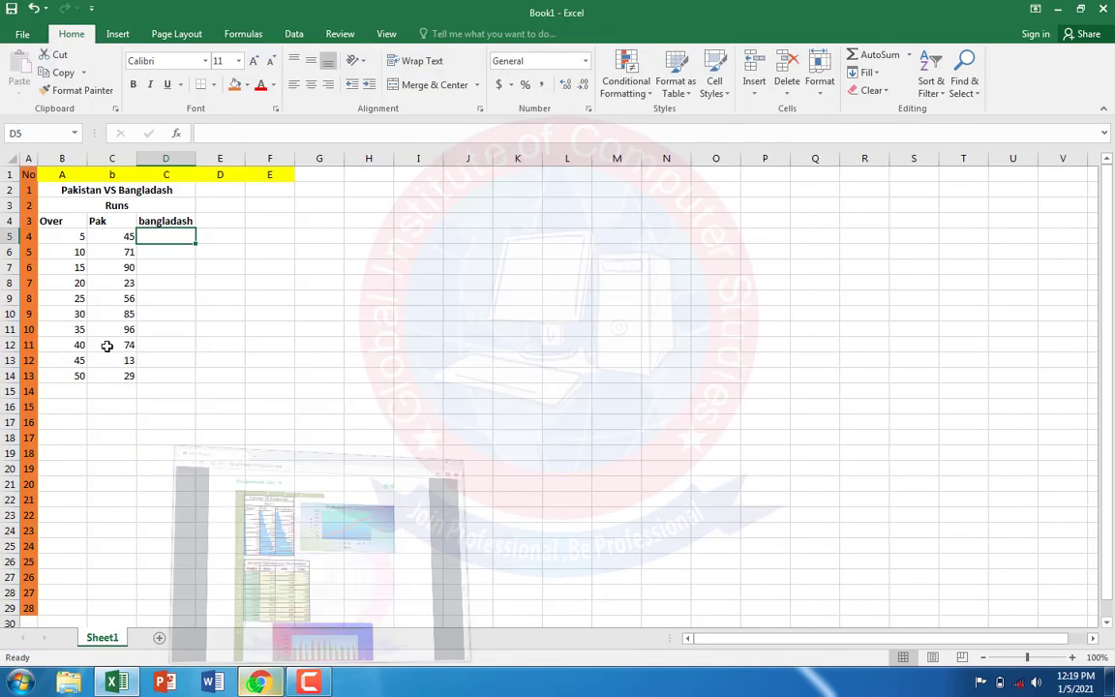
text(87)
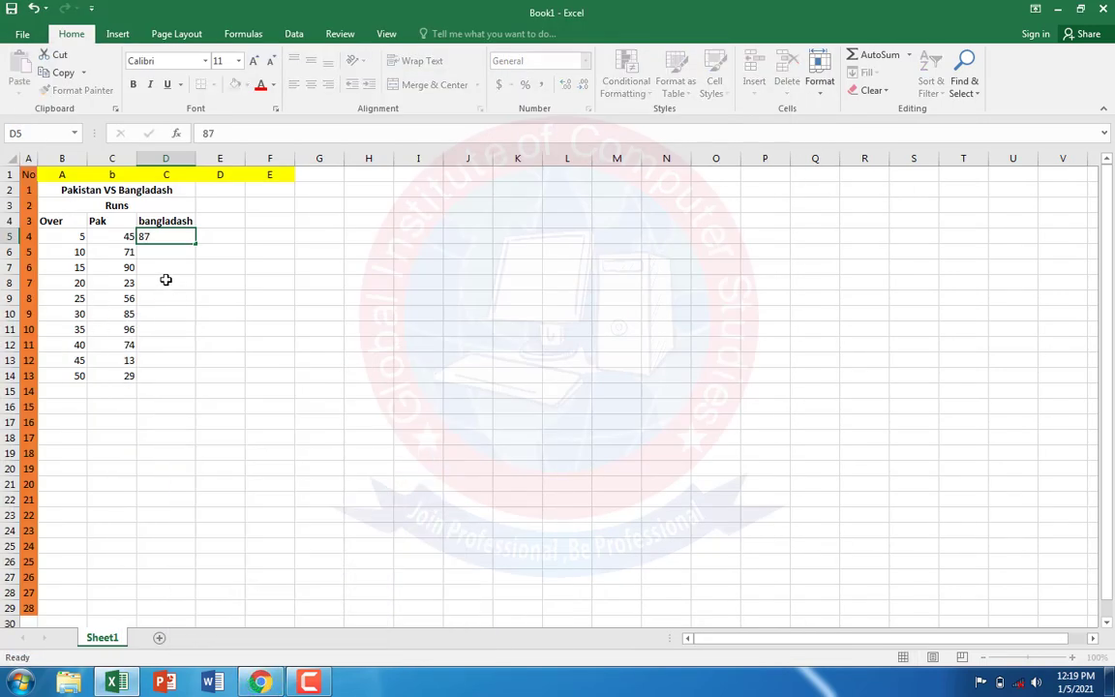
key(Return)
text(65)
key(Return)
text(45)
key(Return)
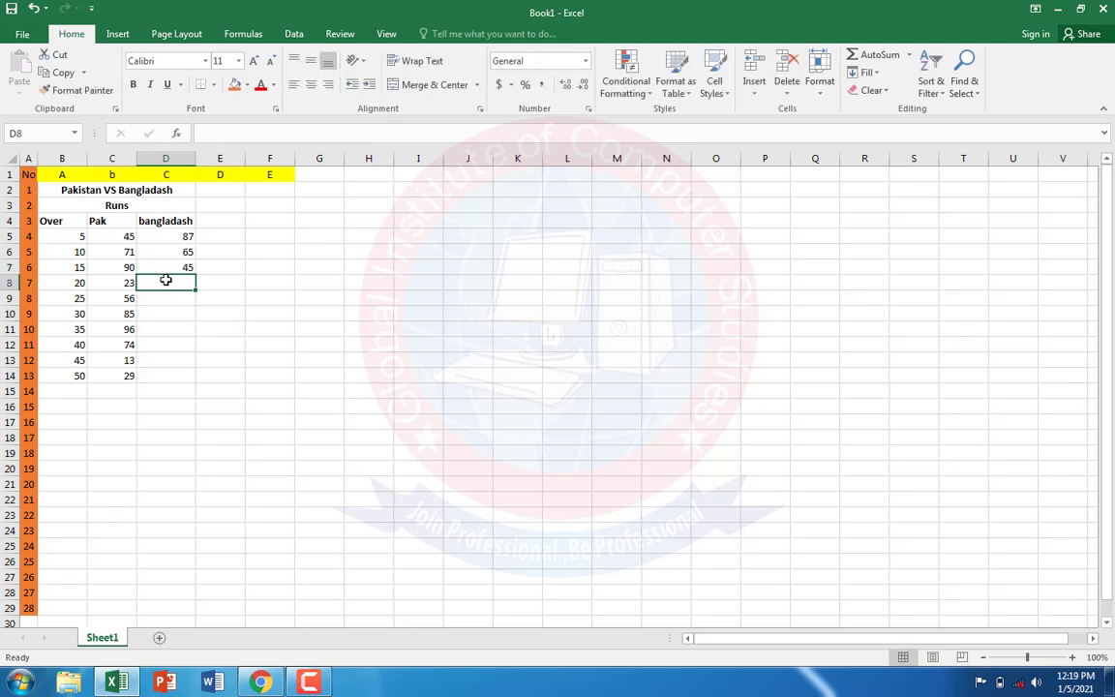
text(12)
key(Return)
text(32)
key(Return)
Step: Complete the bangladash column with 65, 89, 79, 62 and 25 in cells D10 to D14
text(65)
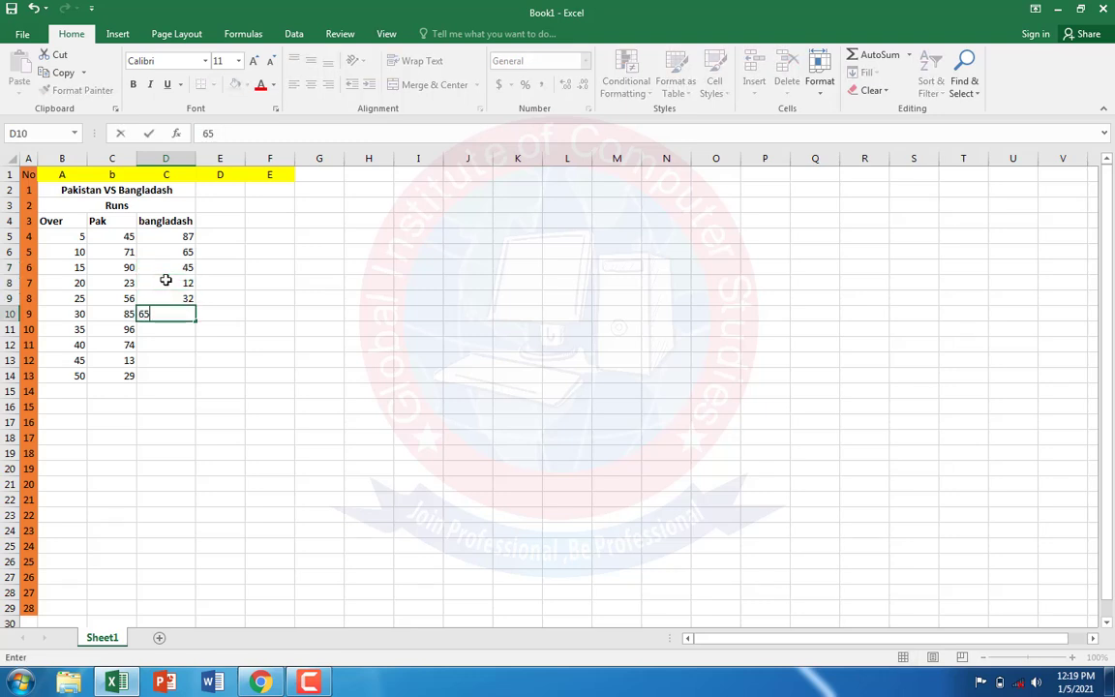
key(Return)
text(89)
key(Return)
text(7)
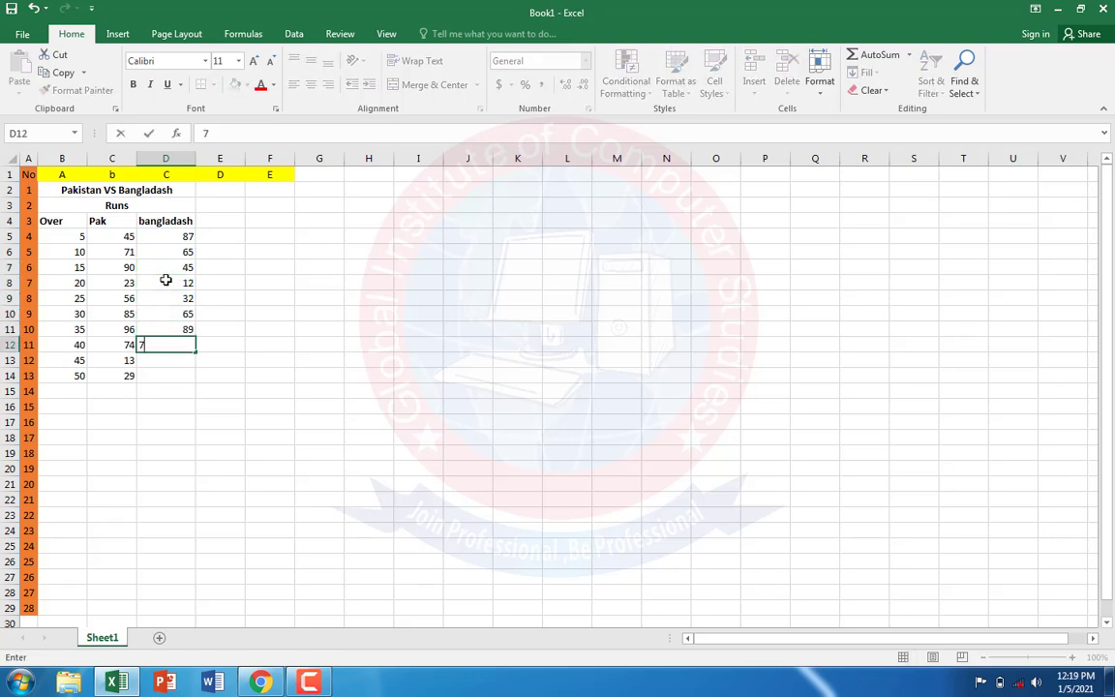
text(9)
key(Return)
text(62)
key(Return)
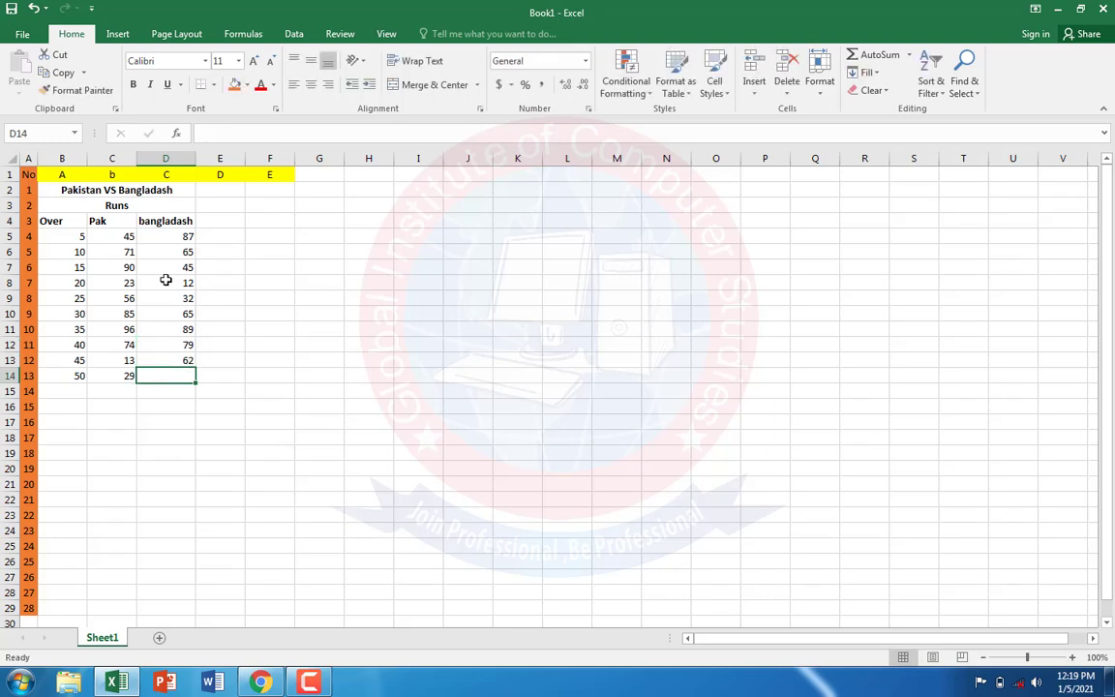
text(25)
key(Return)
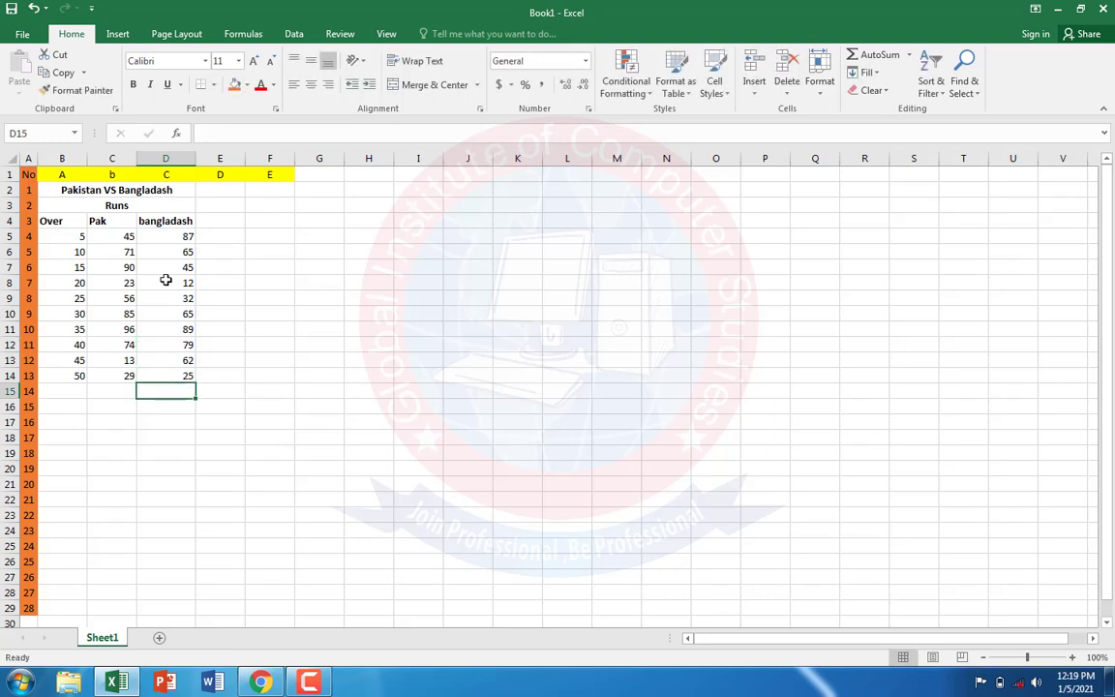
Step: Check the table borders in the PDF in Chrome, return to Excel and give B2:D14 a thick outline with thin inside borders
click(290, 253)
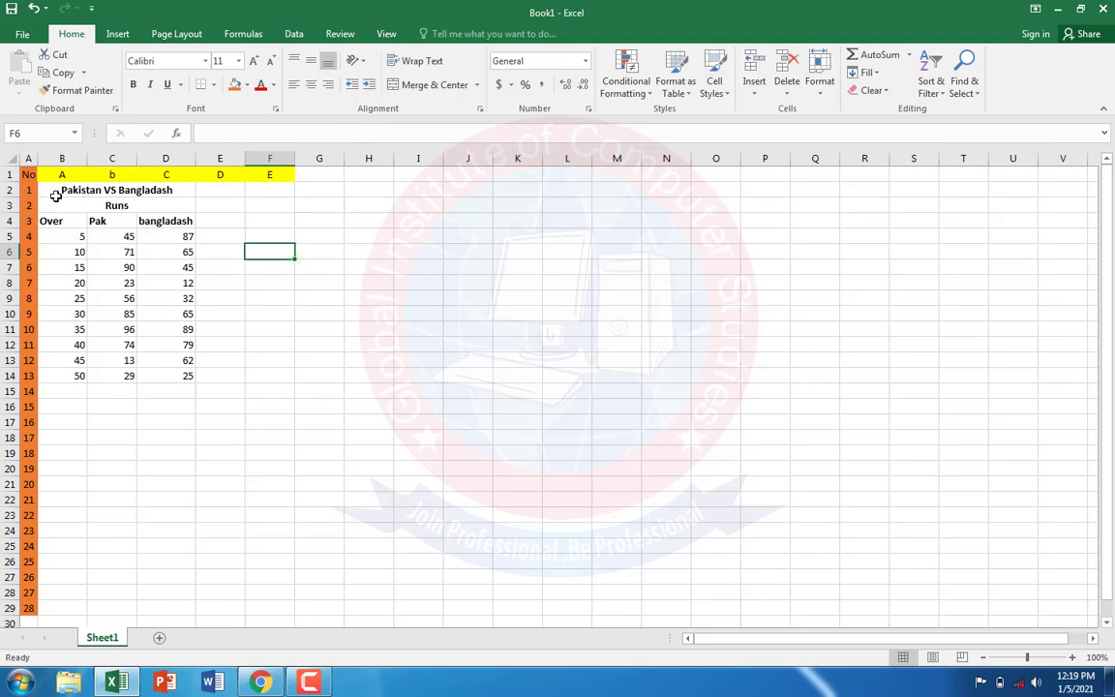
drag(55, 190, 125, 375)
click(263, 685)
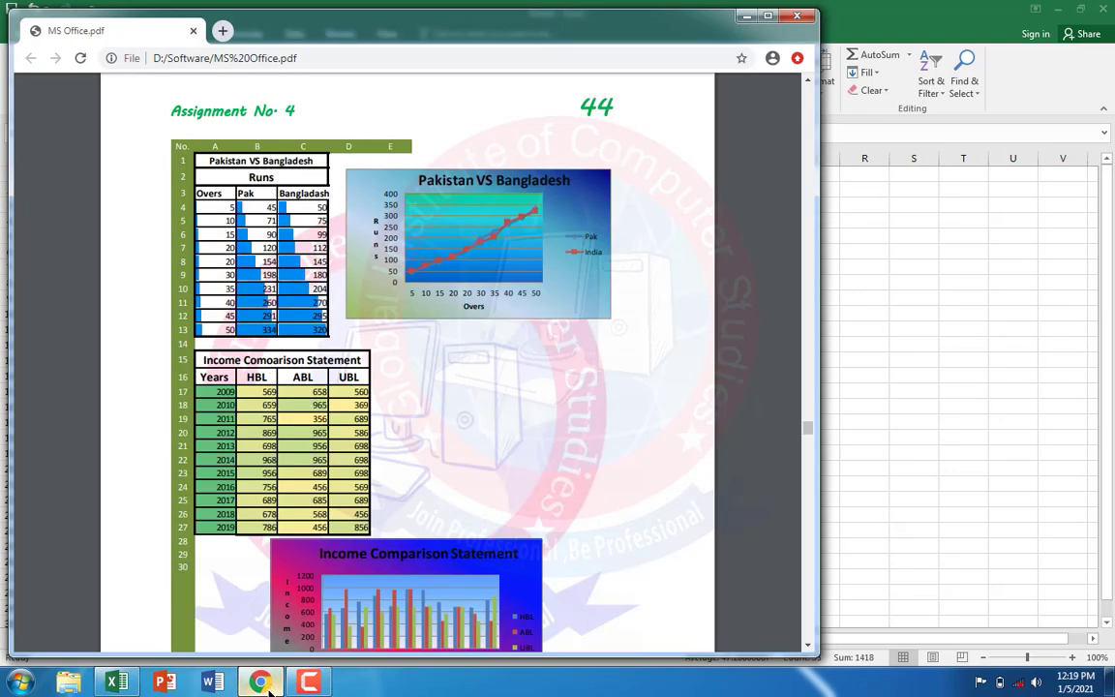
click(262, 684)
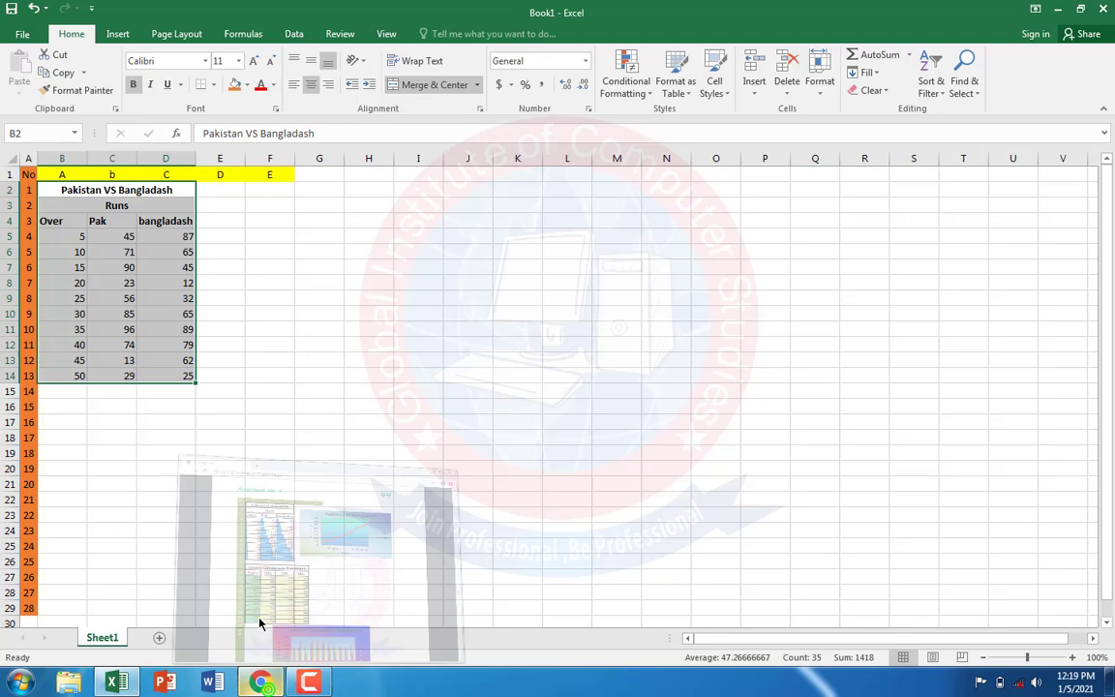
click(482, 109)
click(516, 183)
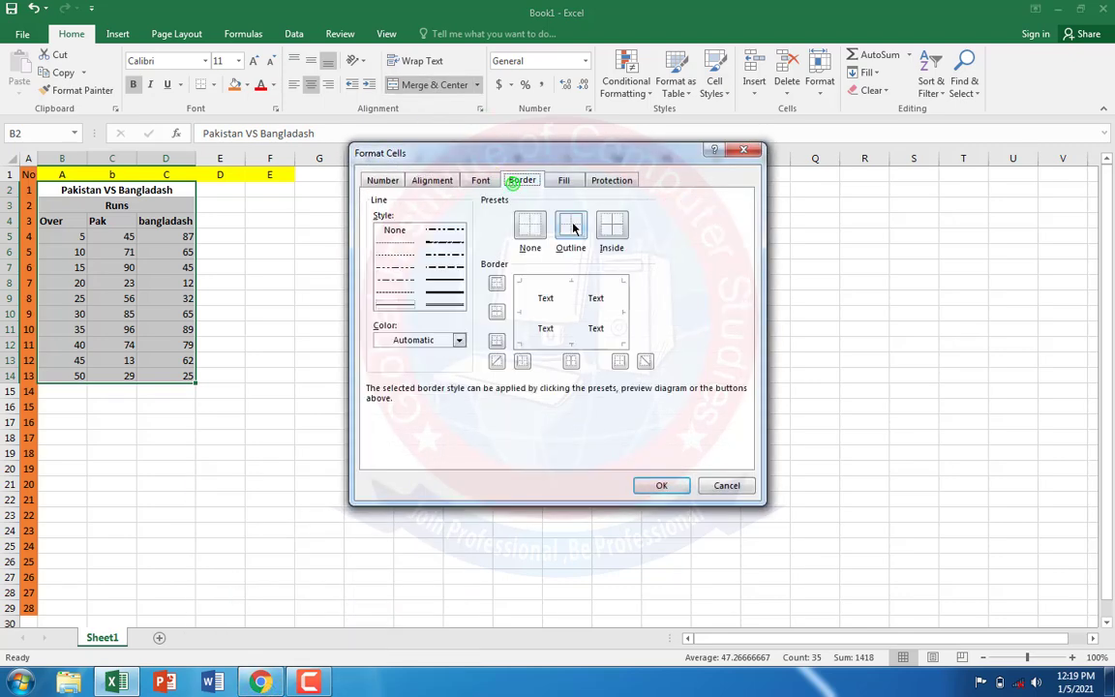
click(443, 288)
click(571, 225)
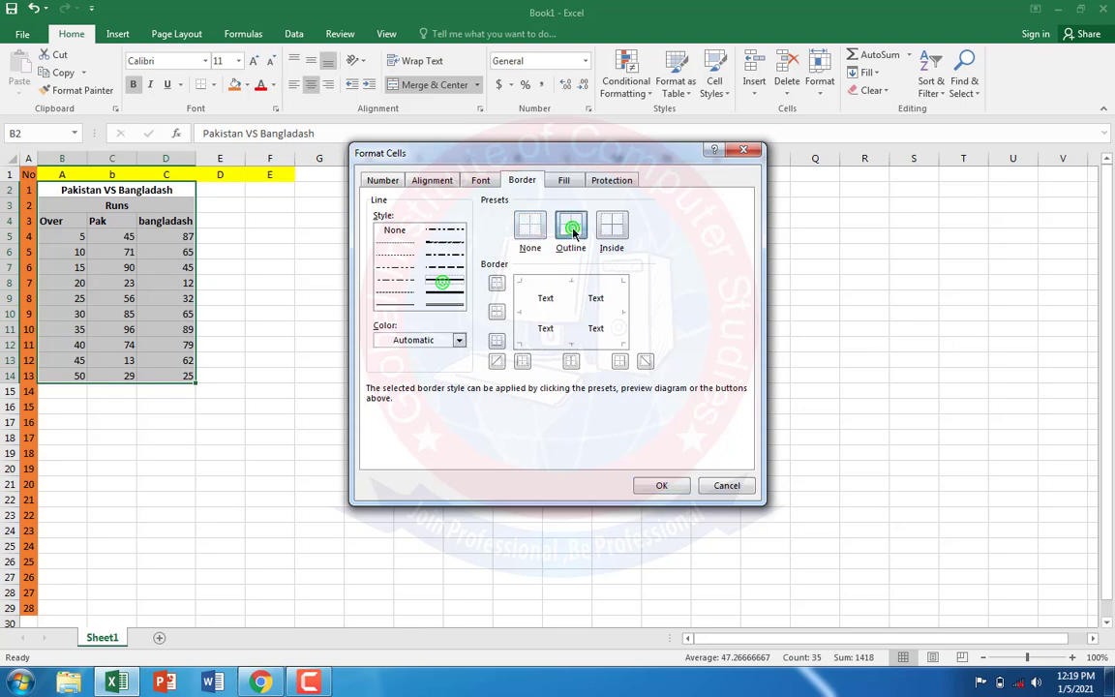
click(403, 304)
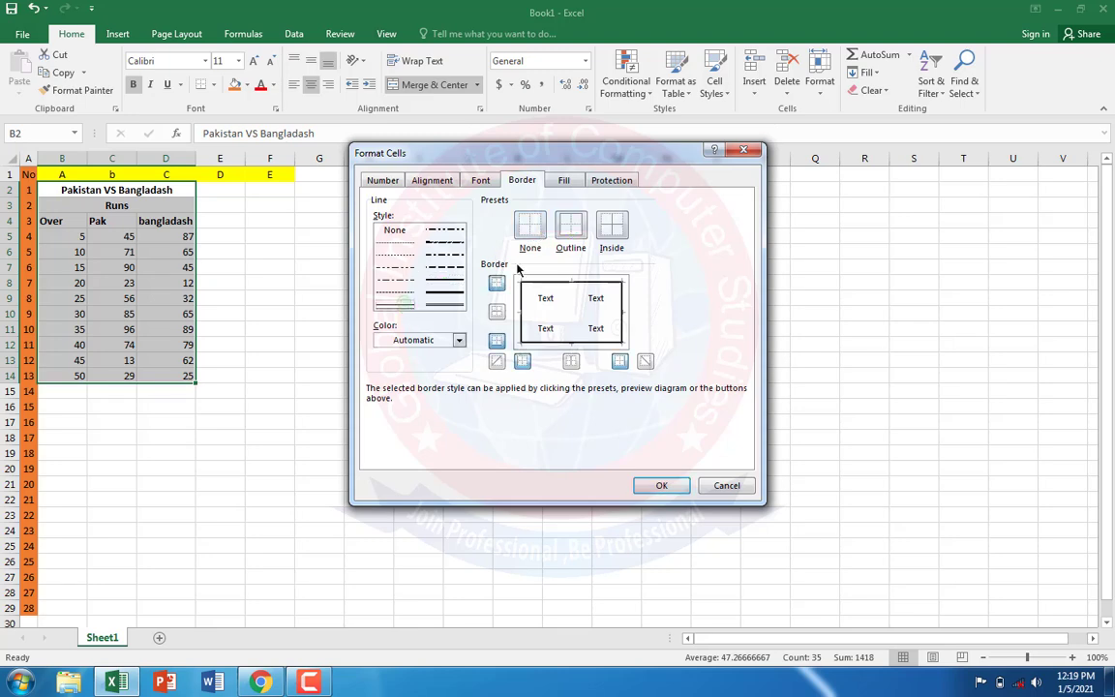
click(606, 224)
click(642, 485)
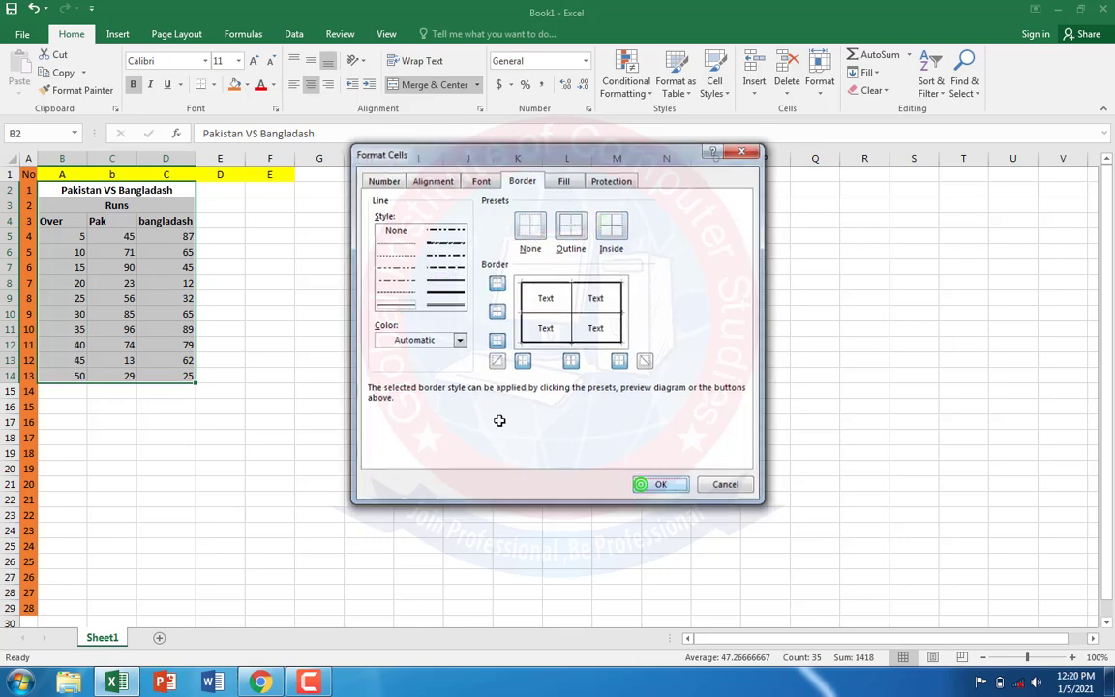
click(352, 292)
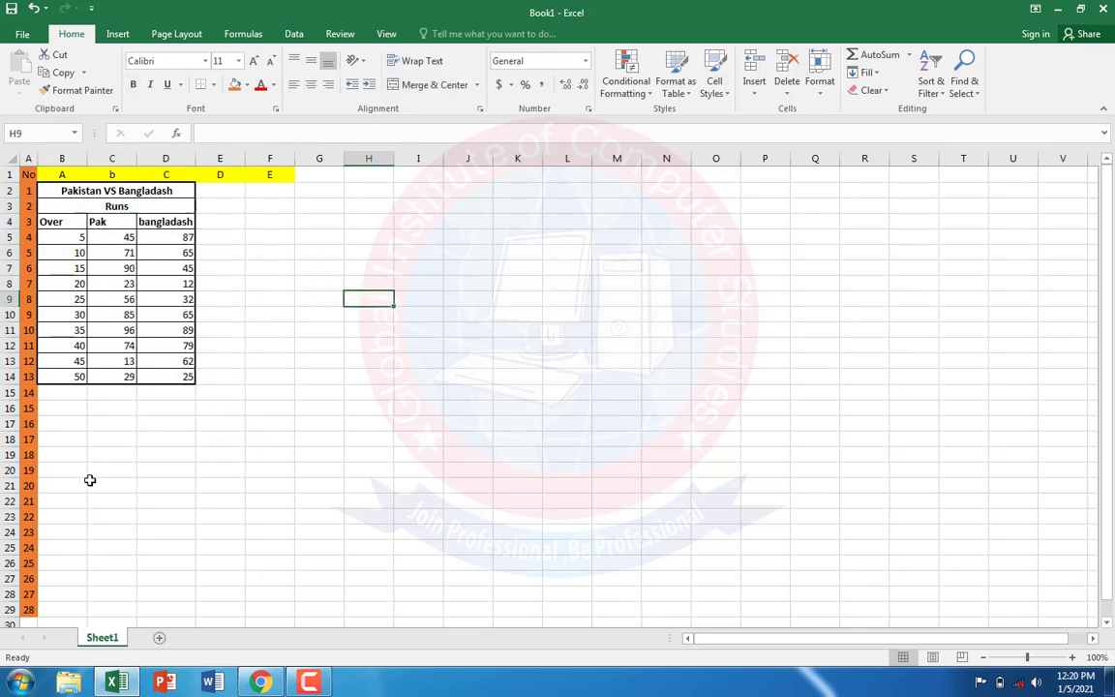
Step: Check the PDF in Chrome, return to Excel and apply light blue gradient-fill data bars to the numbers in B5:D14
click(275, 688)
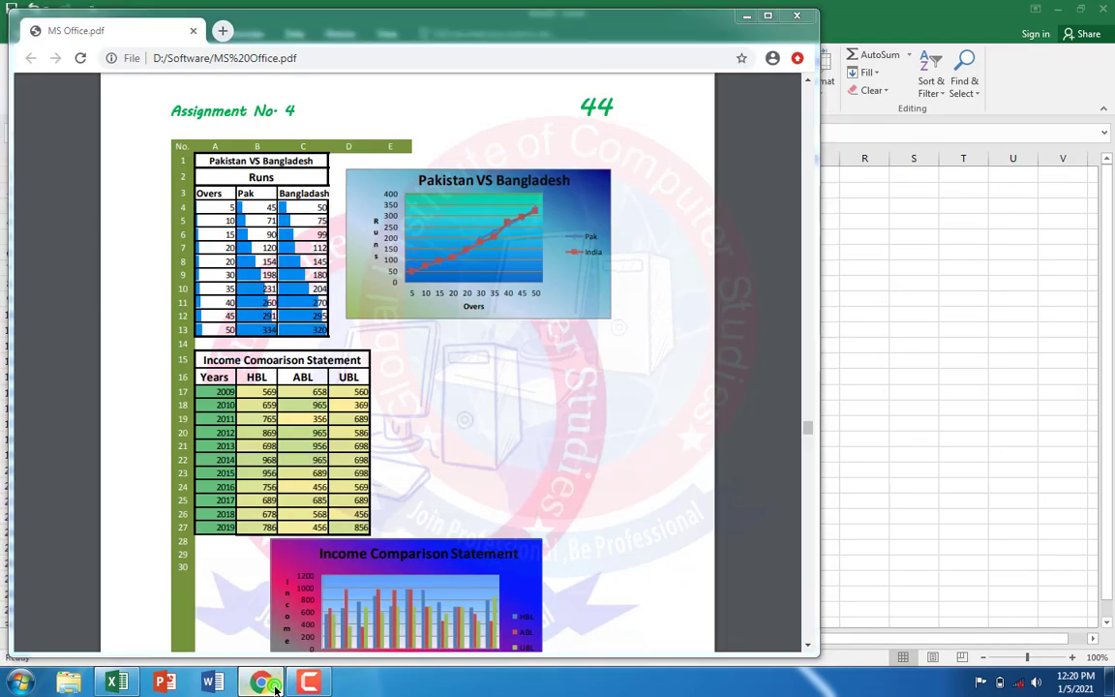
click(262, 684)
drag(46, 243, 161, 376)
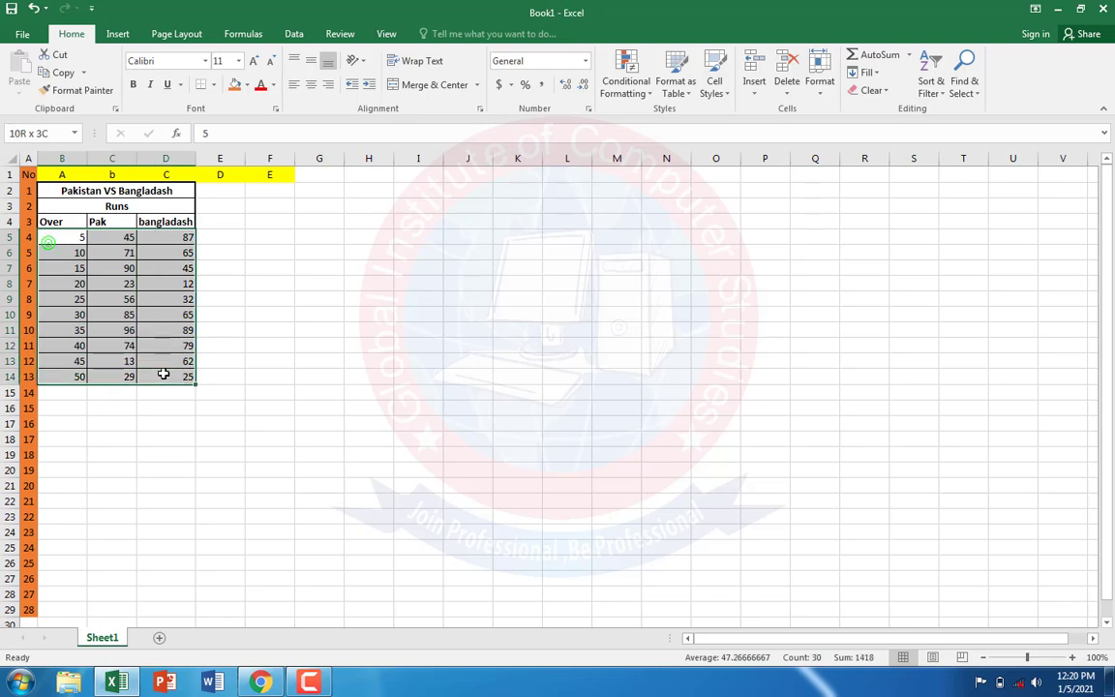
click(614, 94)
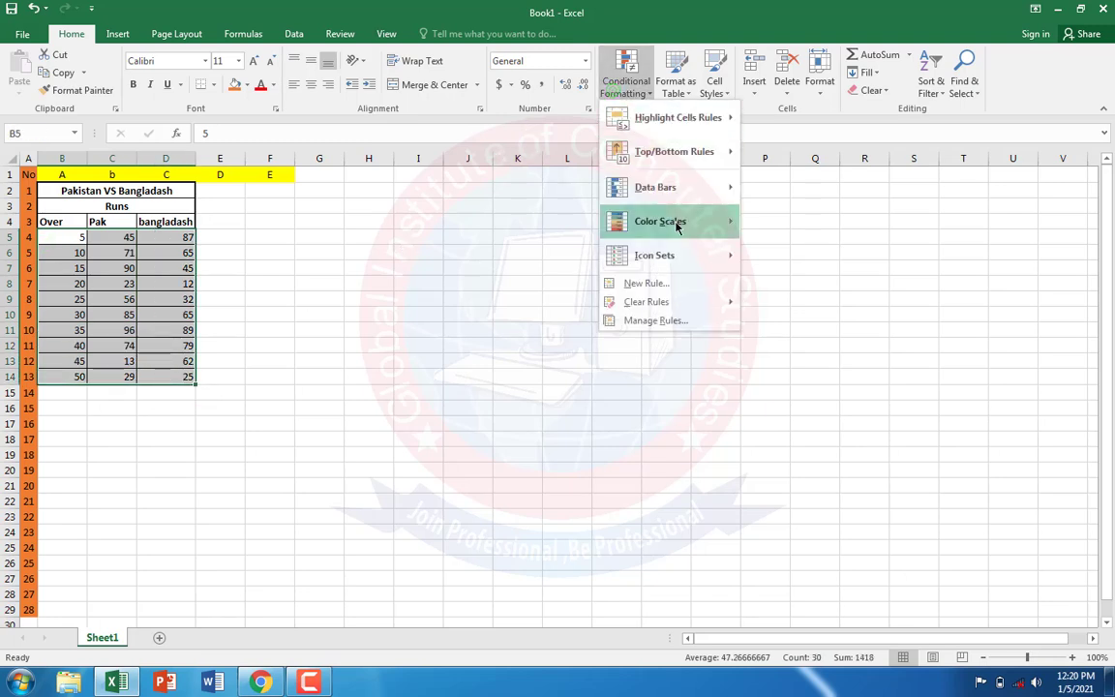
mouse_move(690, 187)
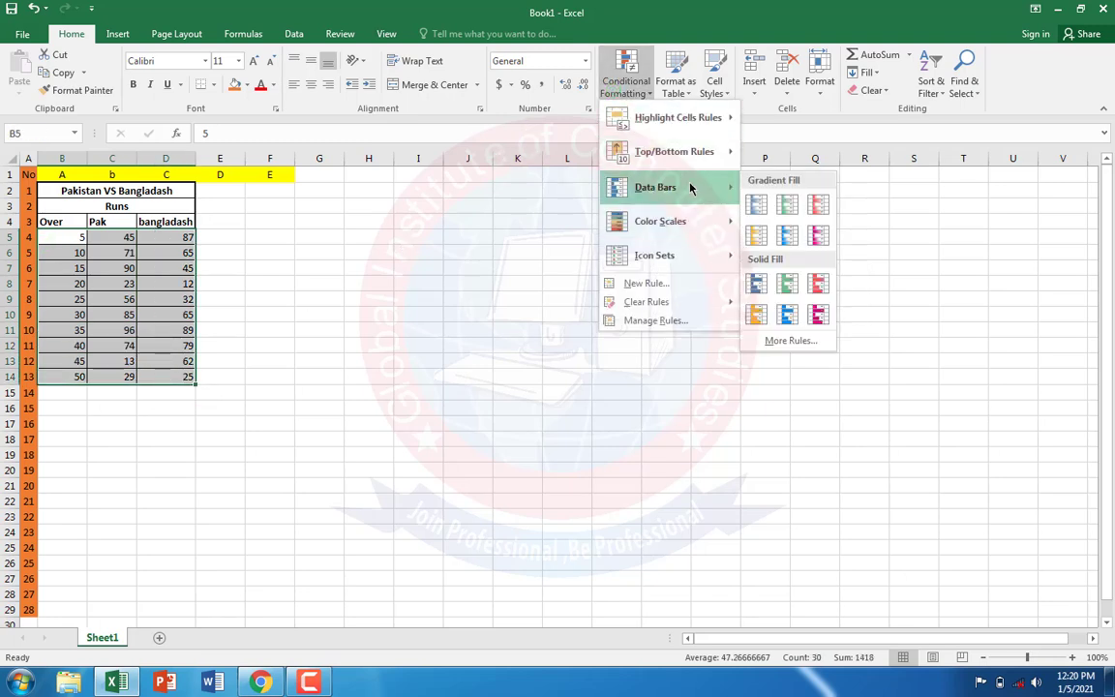
click(785, 231)
click(470, 397)
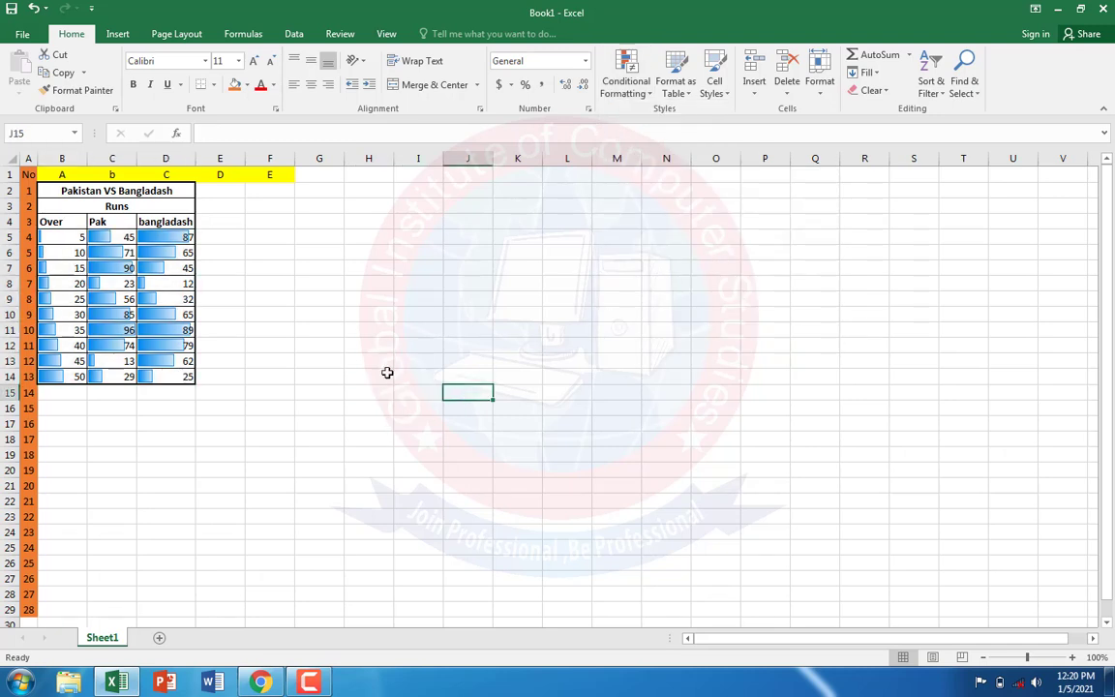
Step: Check the PDF in Chrome, return to Excel, enter "Income Comorasion Statement" in B16 and merge and center it across B16:D16
click(263, 685)
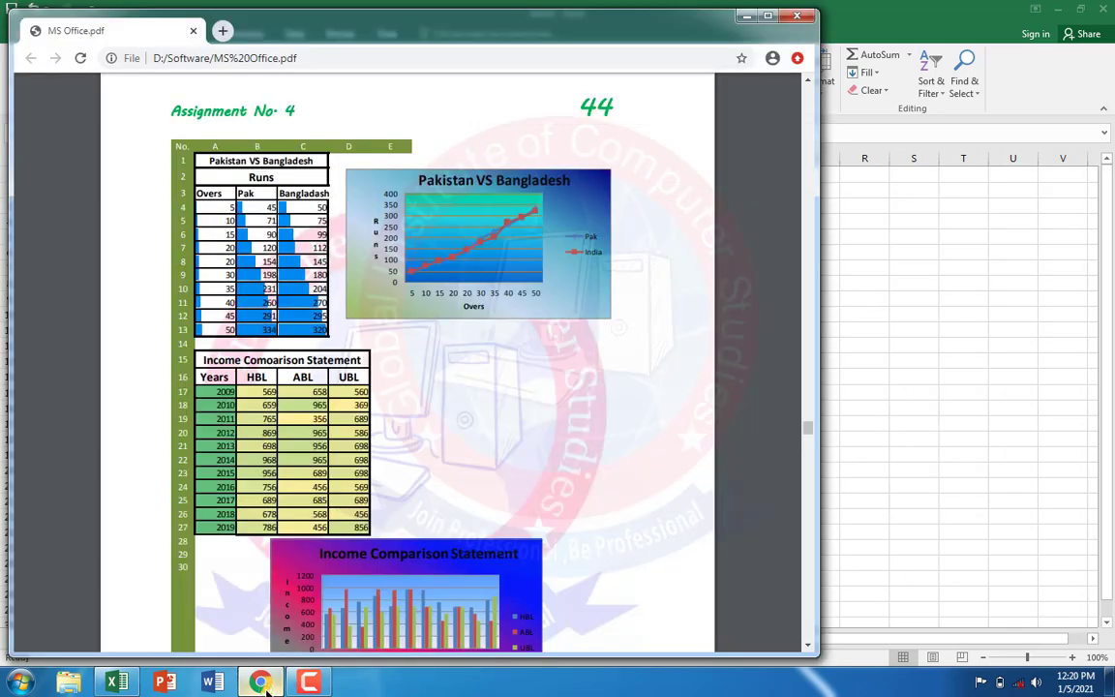
click(262, 684)
click(52, 391)
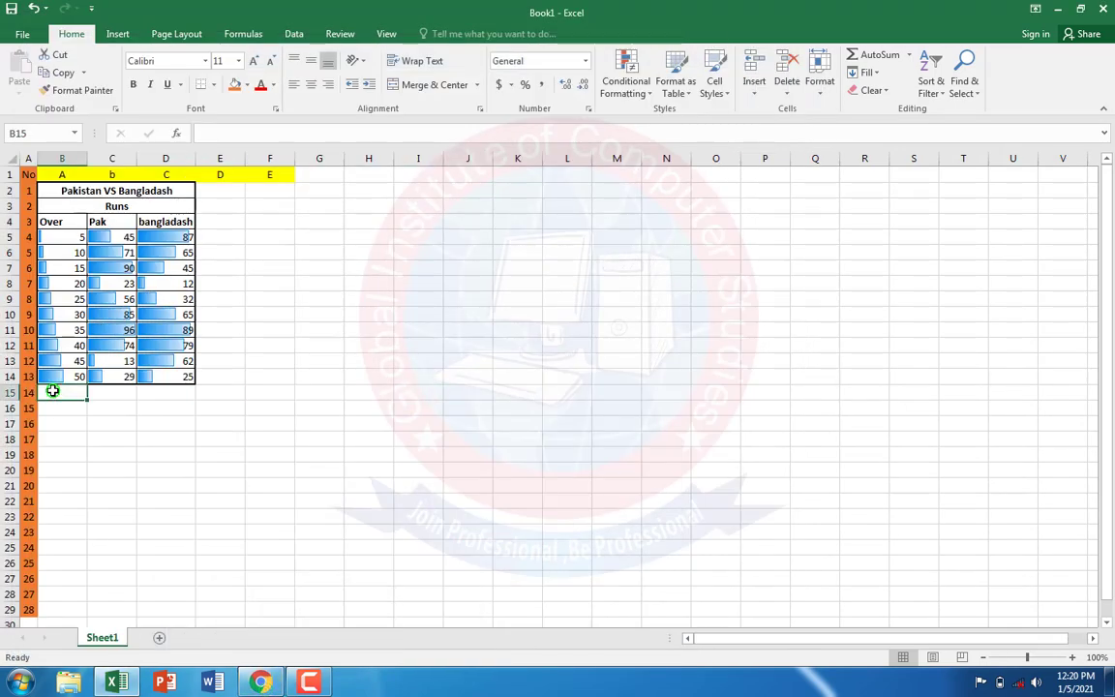
click(58, 407)
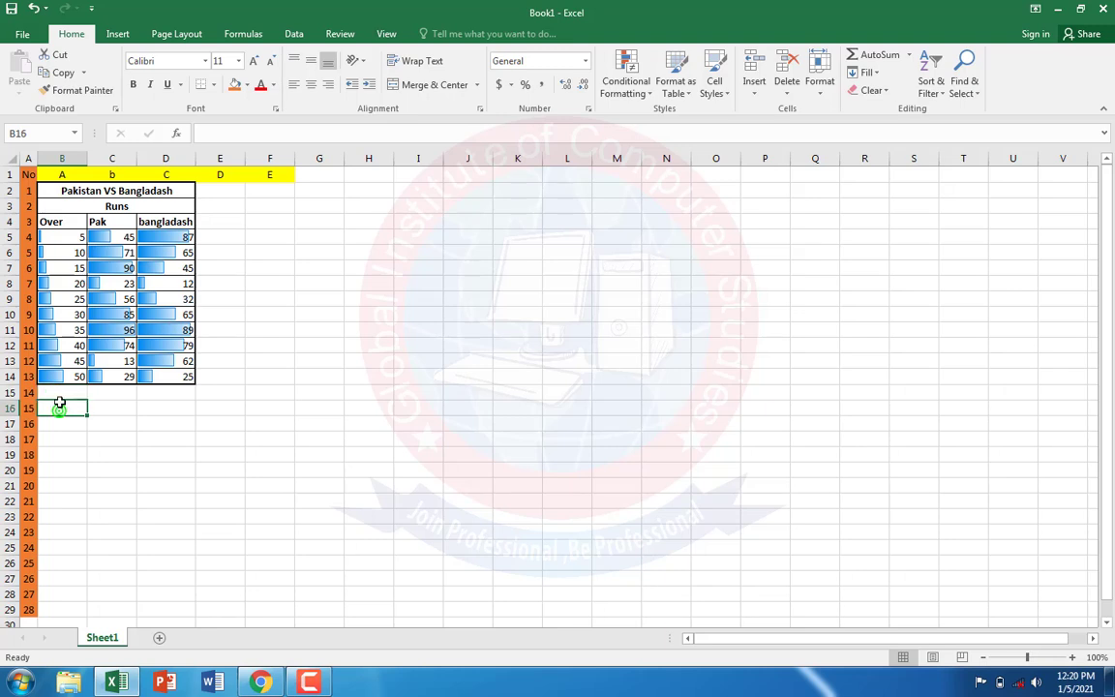
text(l)
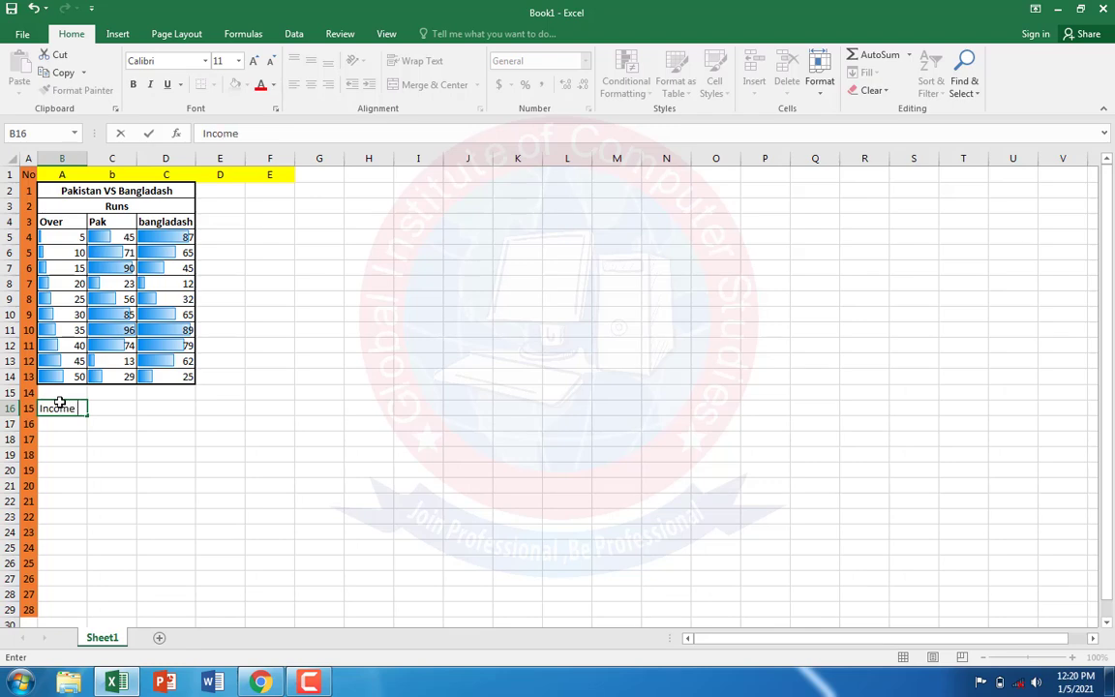
click(262, 685)
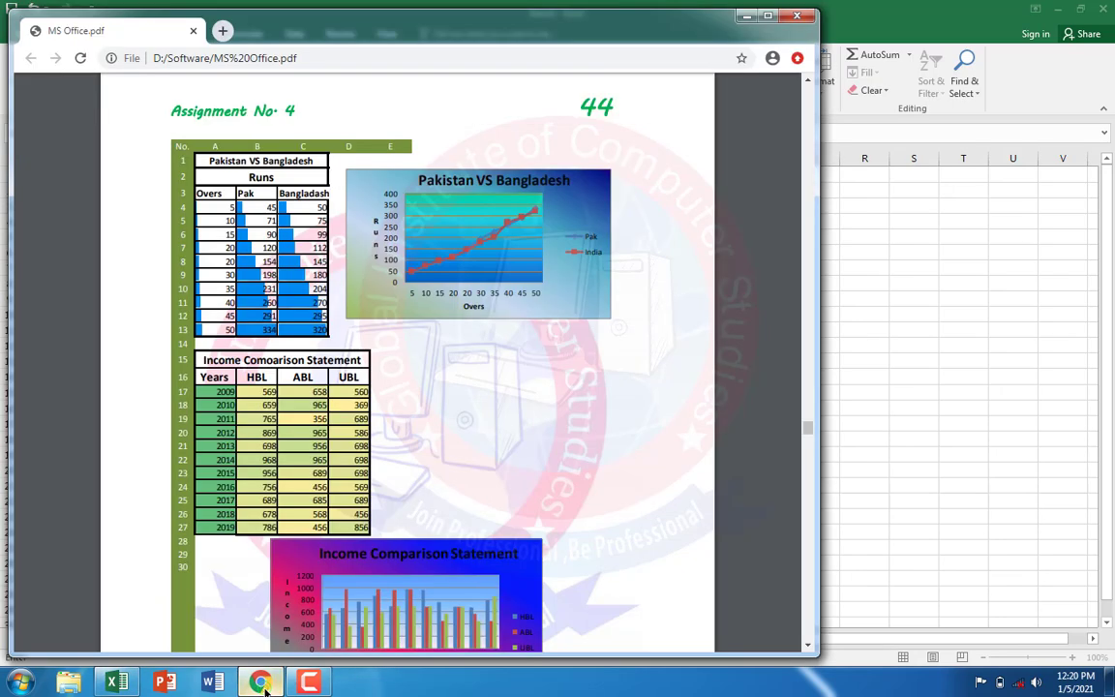
click(263, 685)
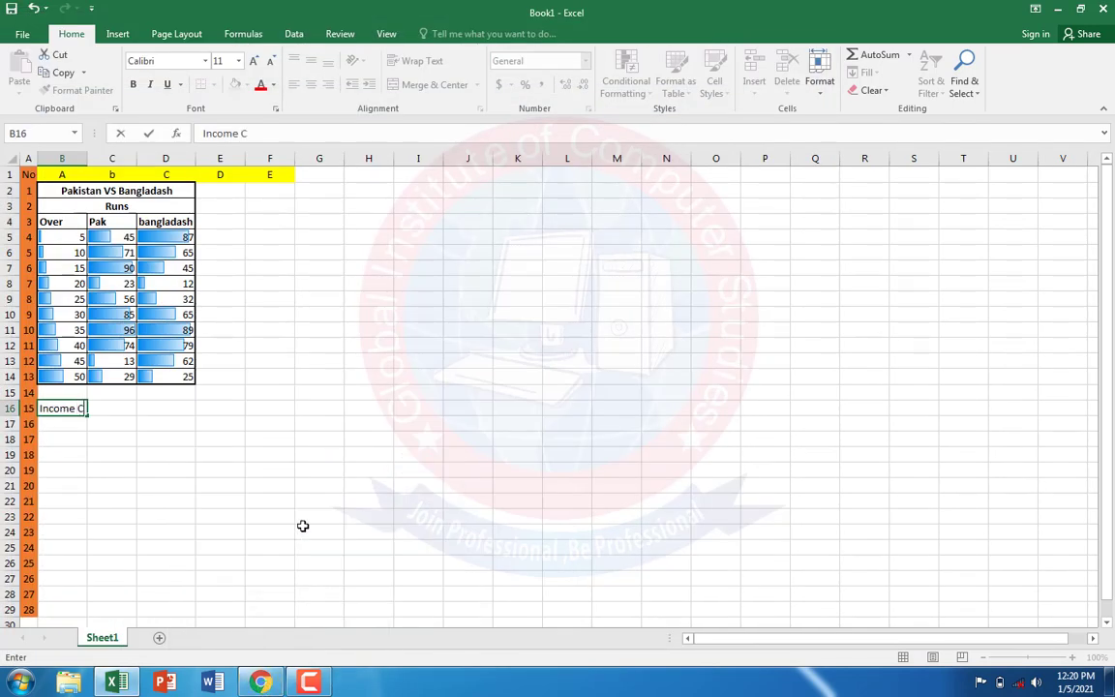
text(omorasion Statment)
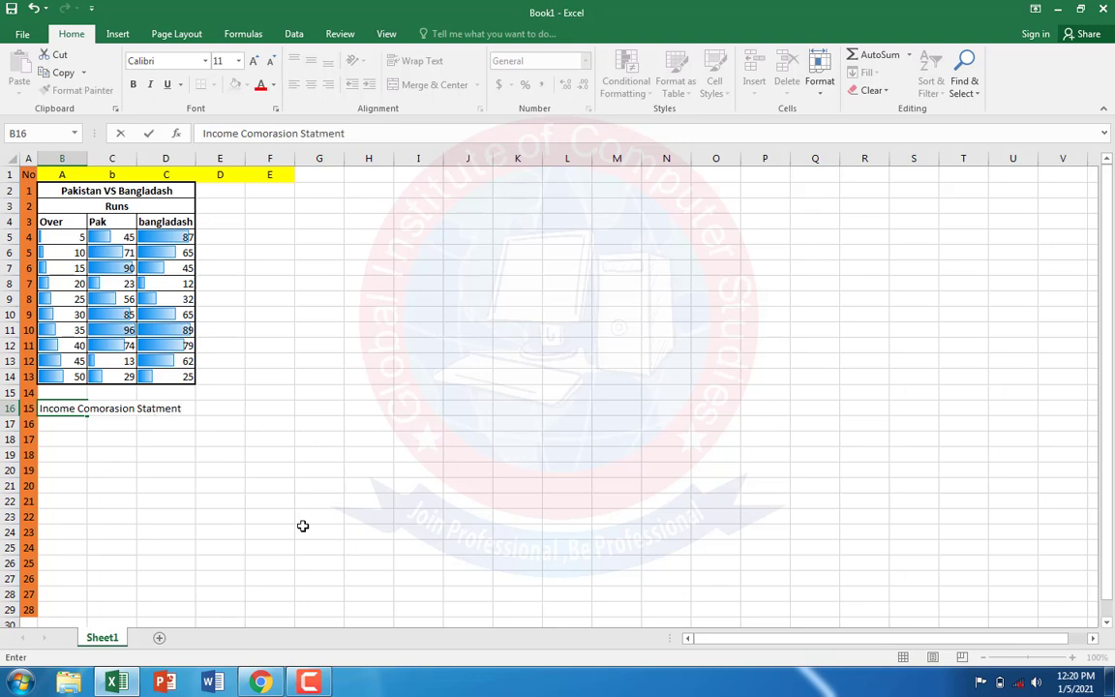
click(300, 524)
drag(46, 408, 181, 412)
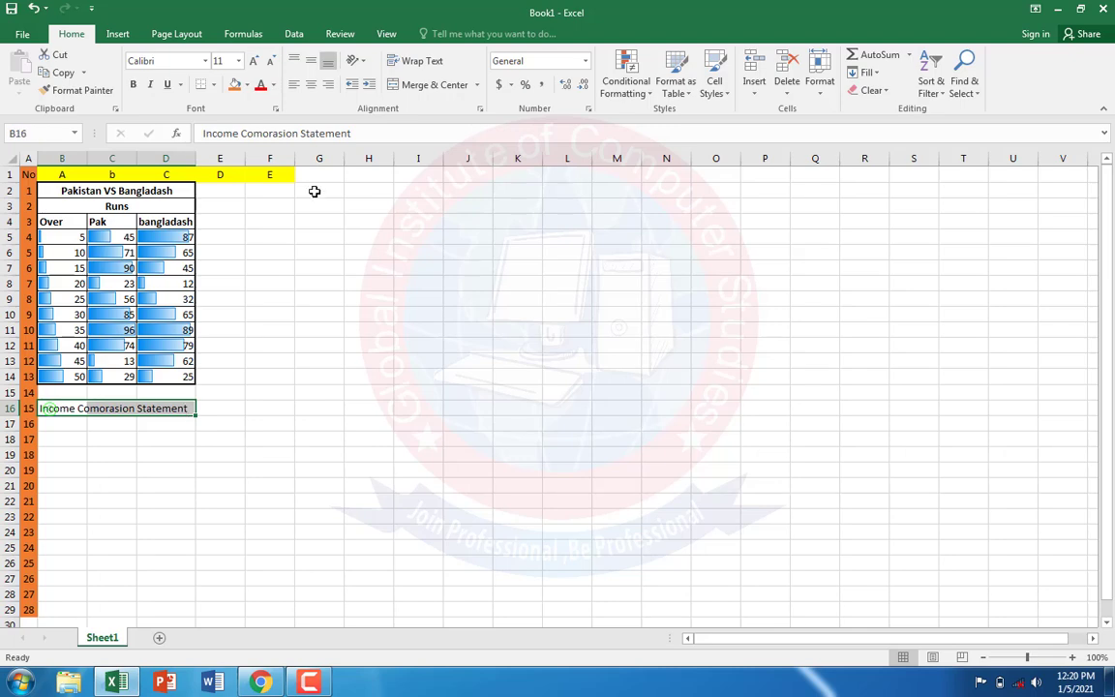
click(436, 84)
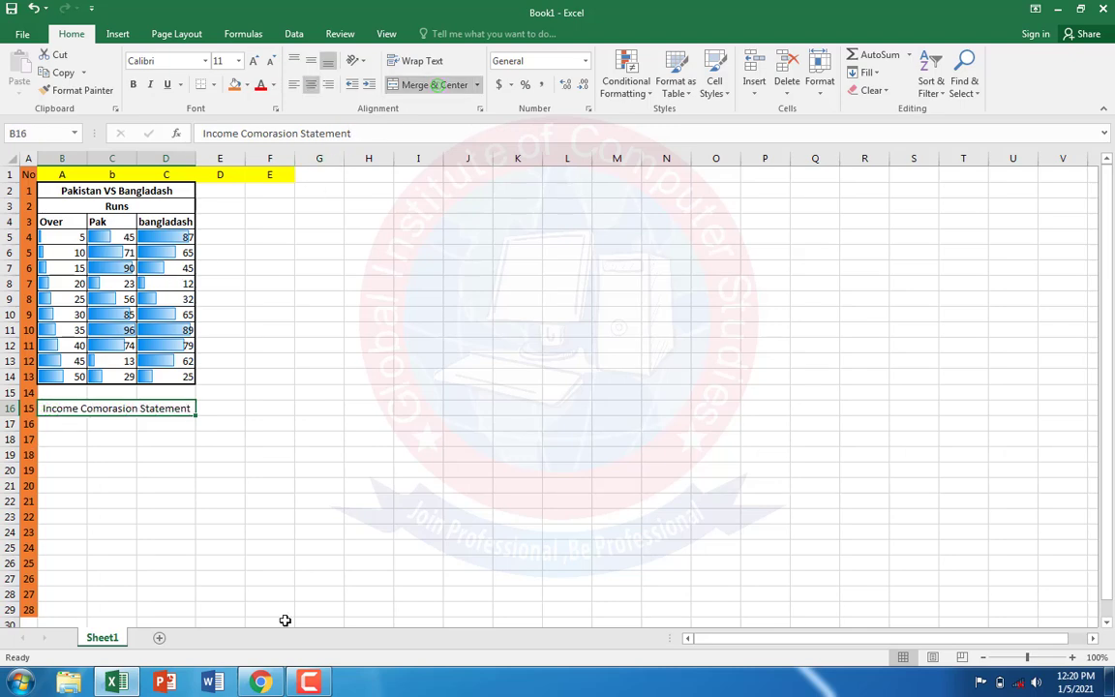
Step: Check the second table's headings in the PDF in Chrome, return to Excel and enter Year, HBL and UBL in B17 to D17
click(260, 681)
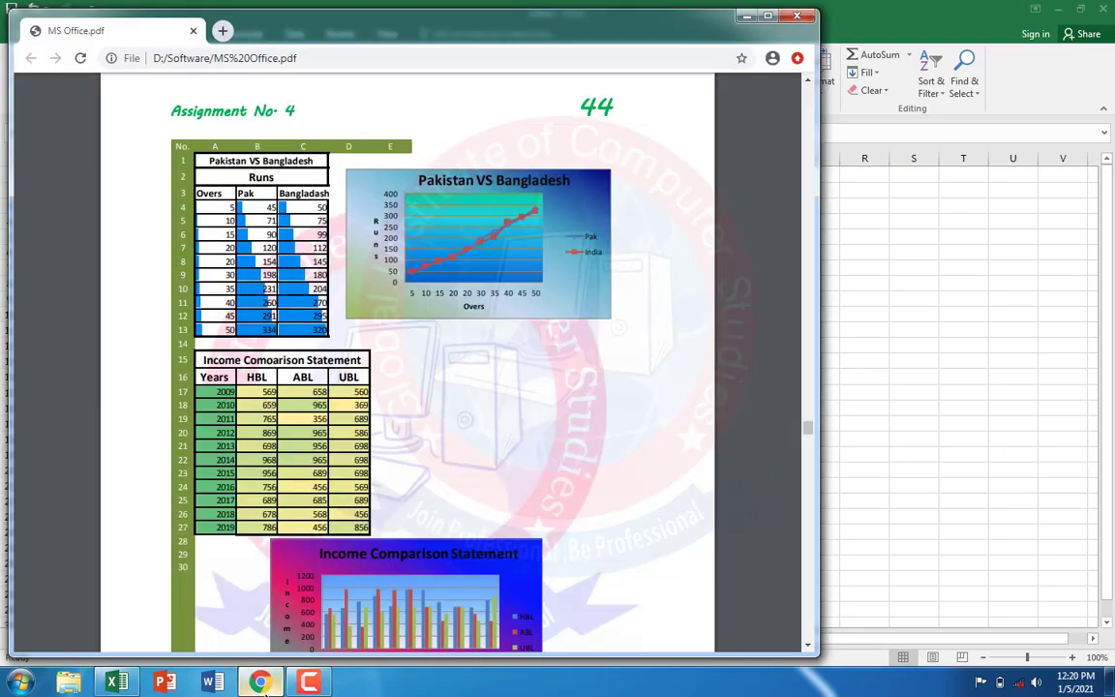
click(259, 682)
click(55, 426)
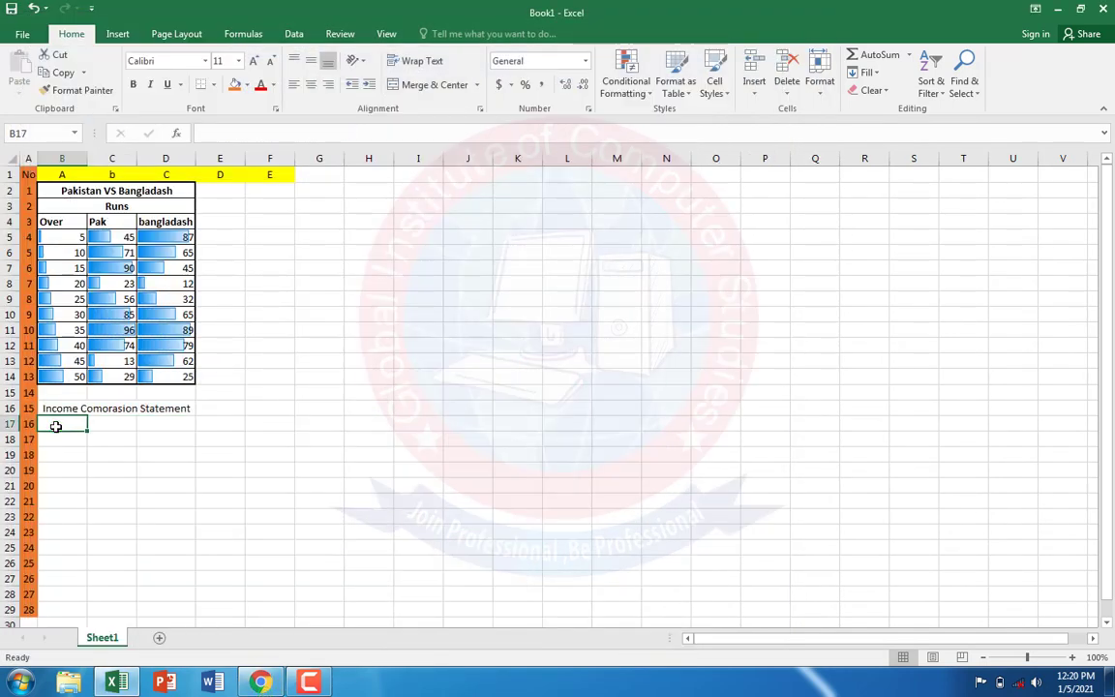
text(Yea)
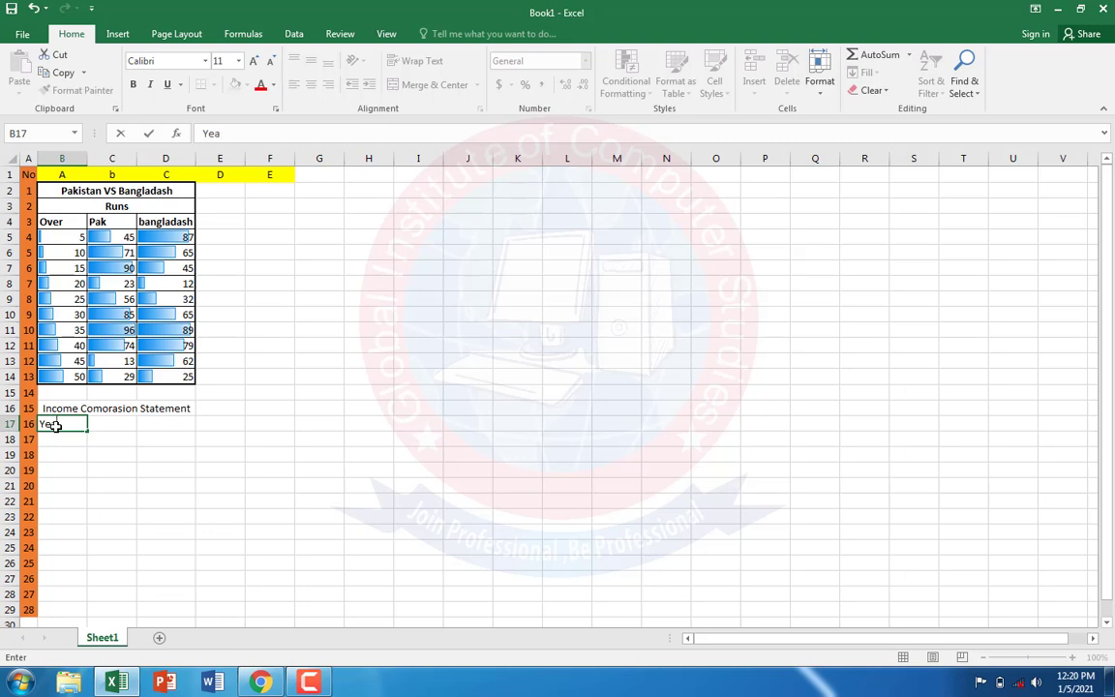
text(r)
key(Tab)
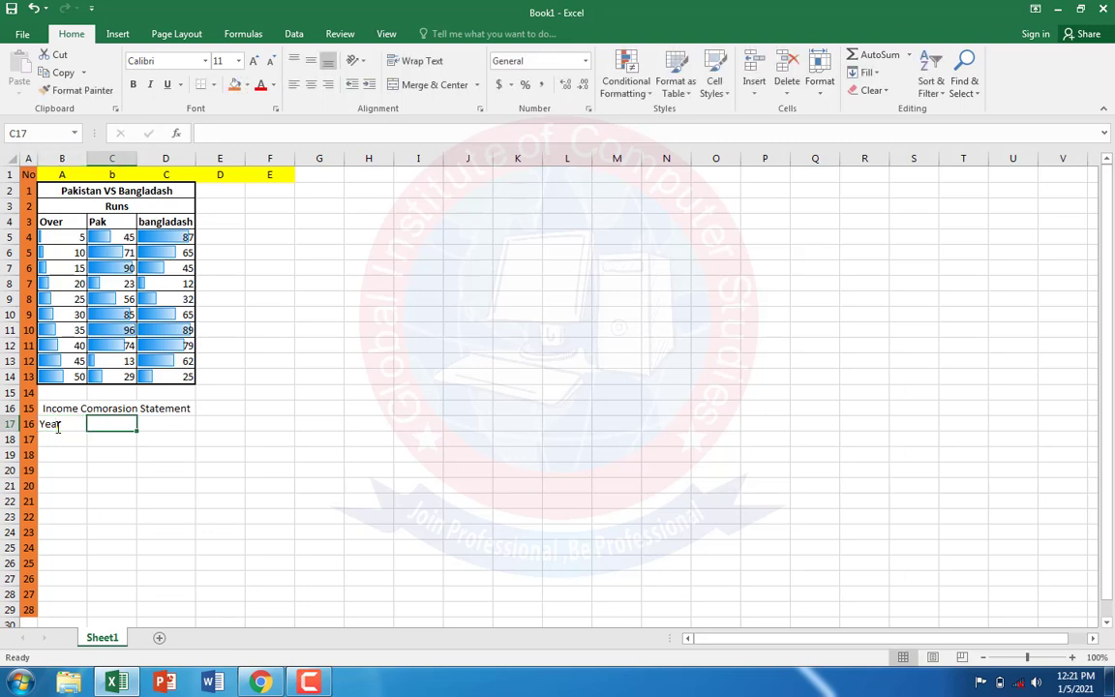
text(HBL)
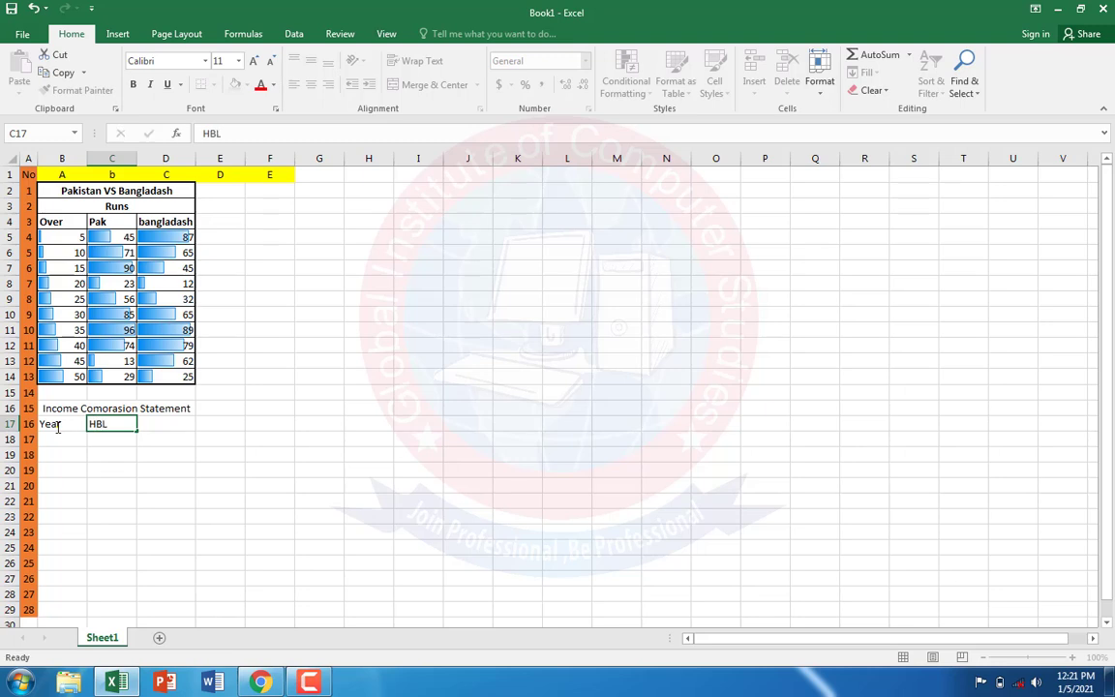
key(Tab)
text(U)
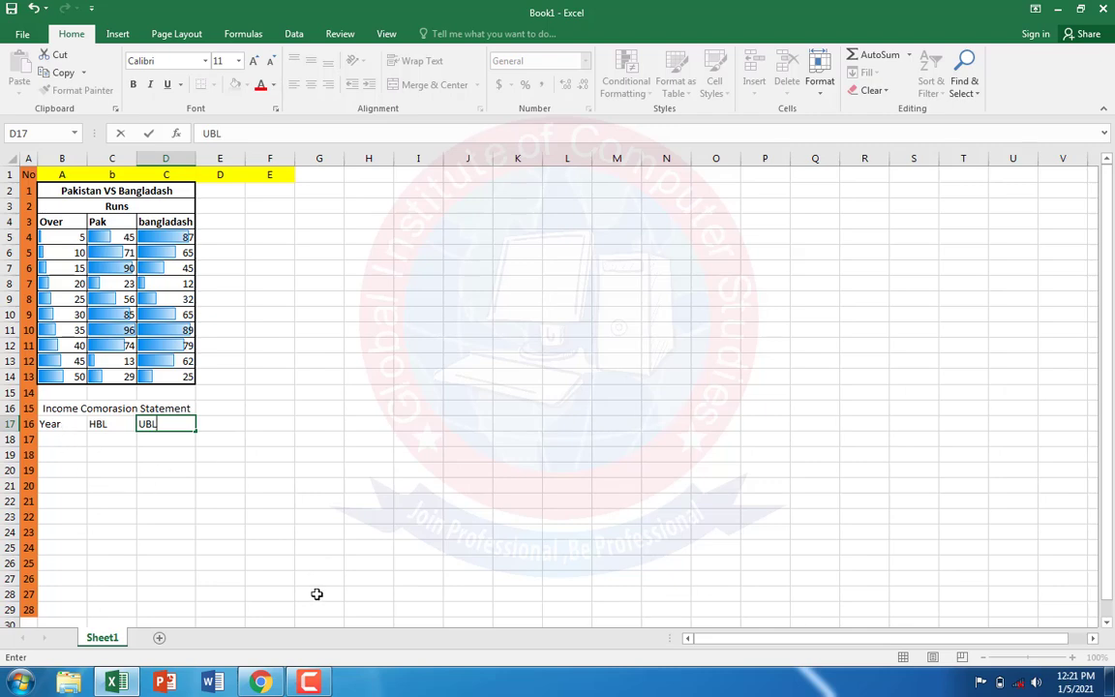
Step: Check the remaining heading in the PDF in Chrome, return to Excel and enter ABL in E17
click(261, 682)
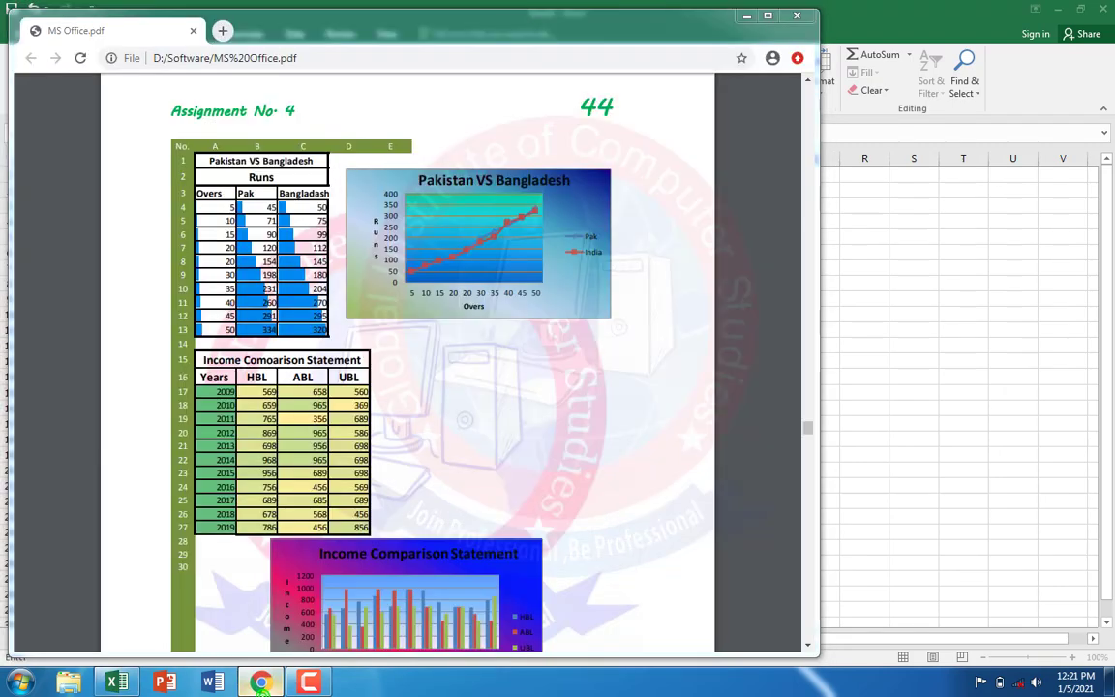
click(260, 682)
click(213, 422)
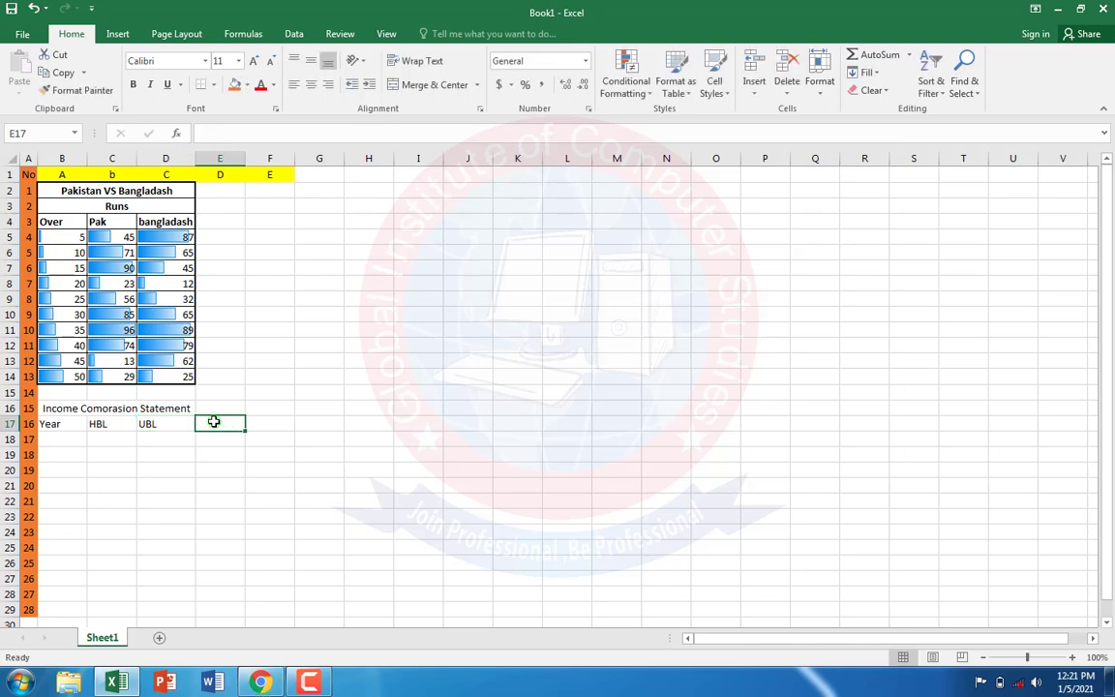
text(ABL)
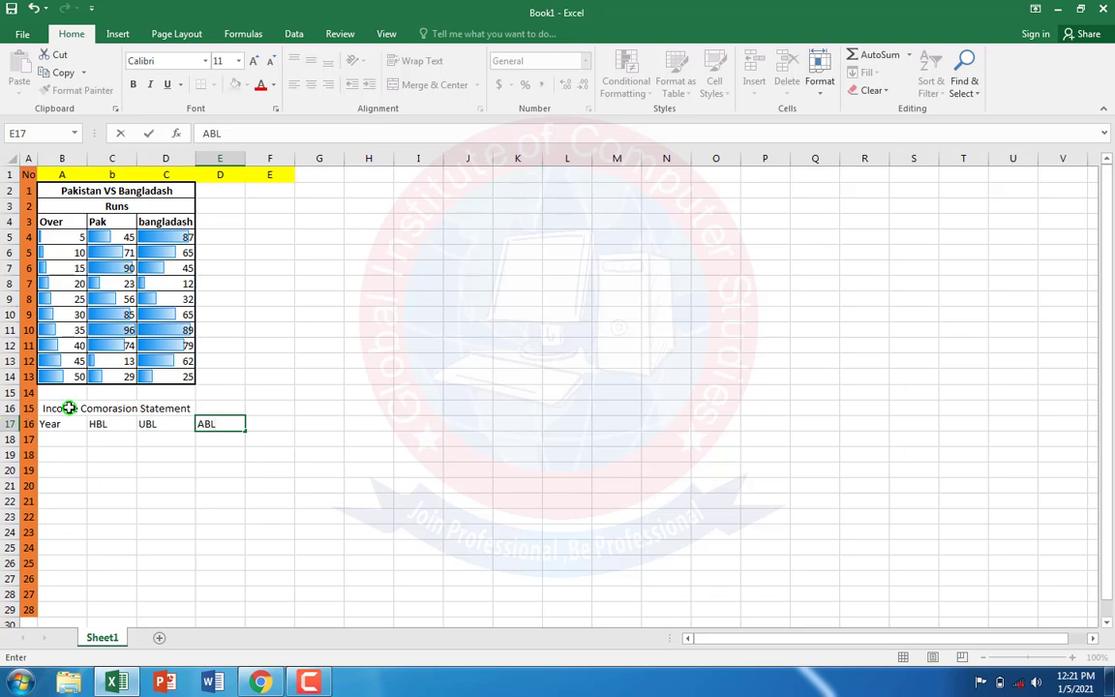
Step: Merge and center the income statement title across B16:E16 and make the title and the heading row B17:E17 bold
drag(67, 408, 218, 404)
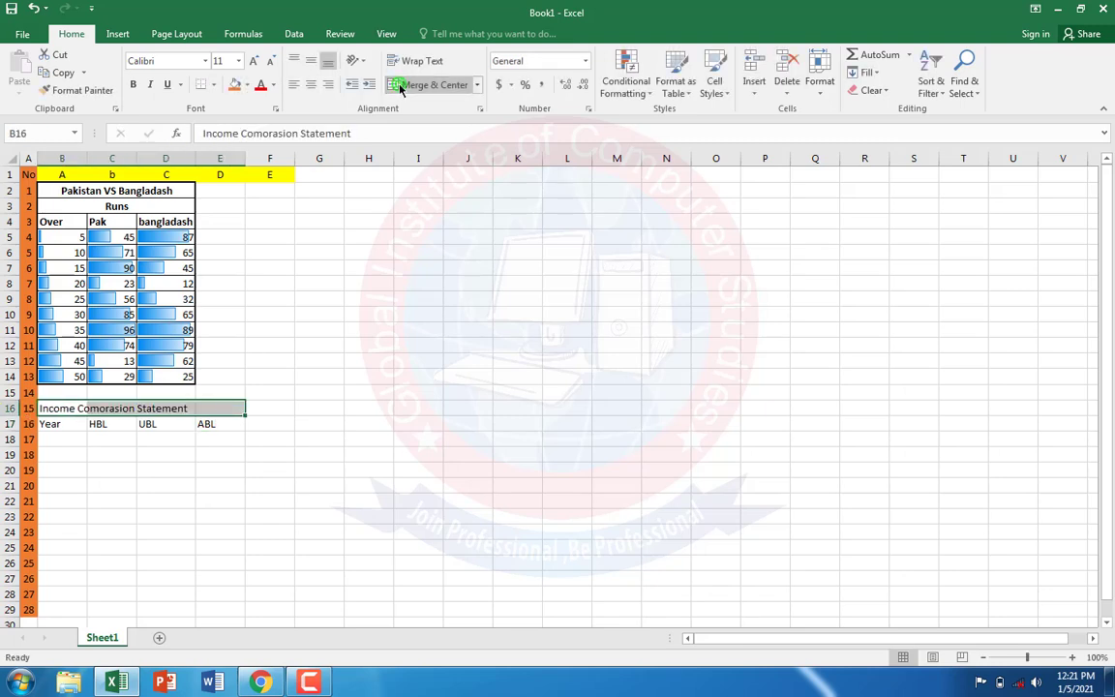
click(399, 85)
click(254, 463)
drag(58, 409, 157, 433)
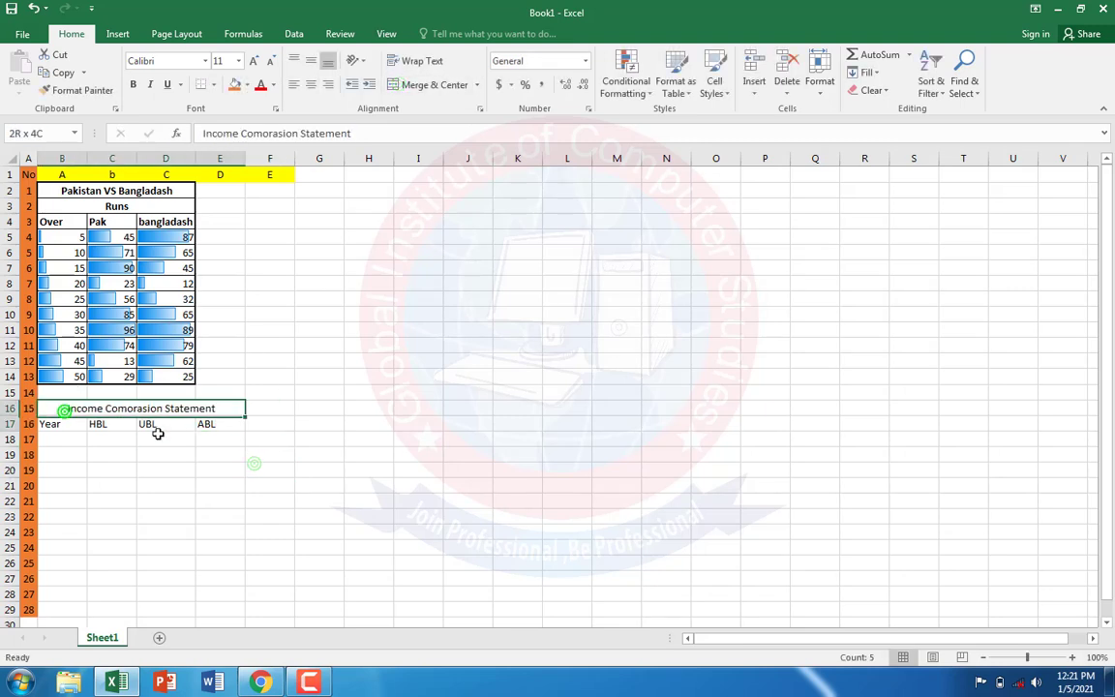
click(133, 84)
click(95, 464)
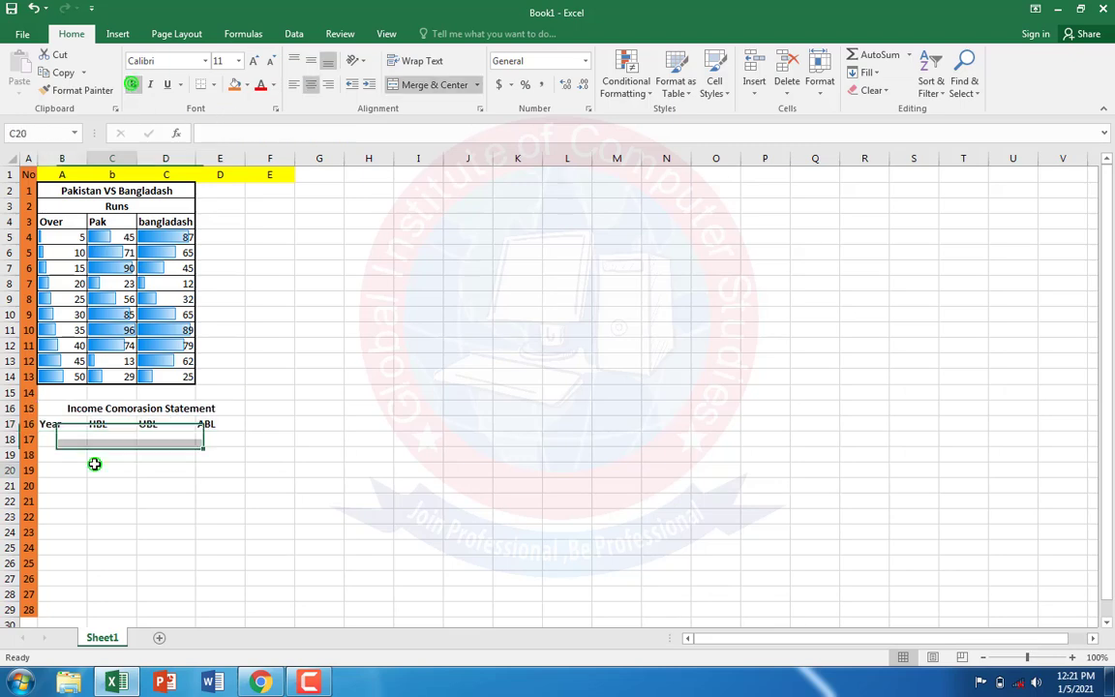
click(55, 440)
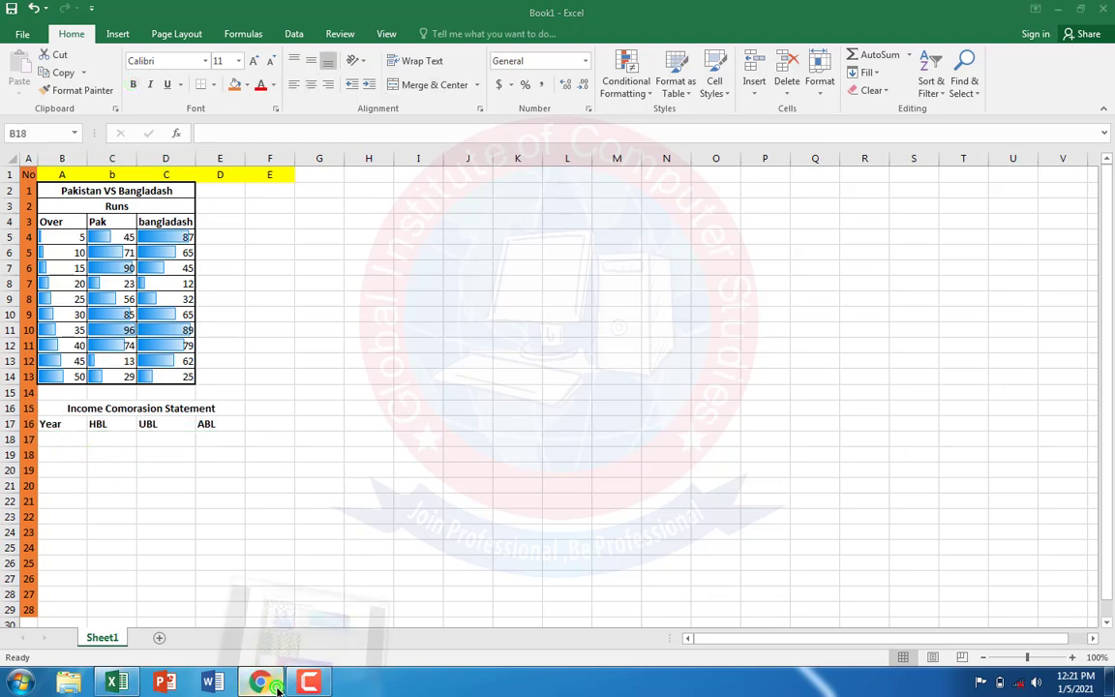
Step: Check the years in the PDF in Chrome, return to Excel, enter 2009 and 2010 in B18:B19 and extend the series to 2019 in B28
click(278, 689)
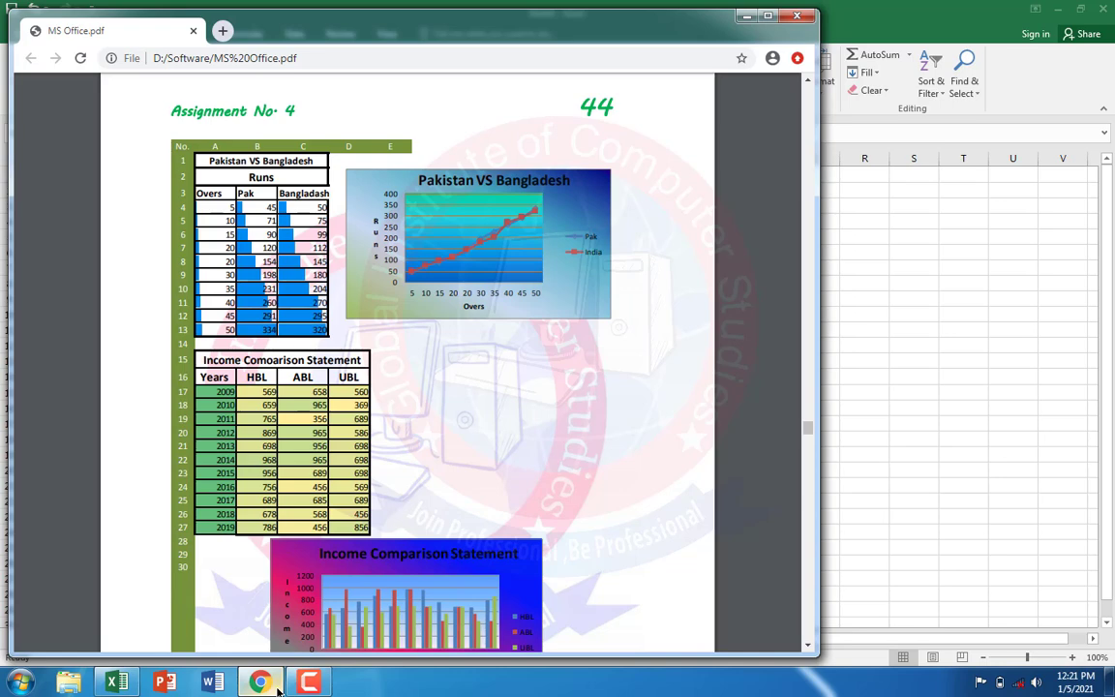
click(278, 689)
text(2009)
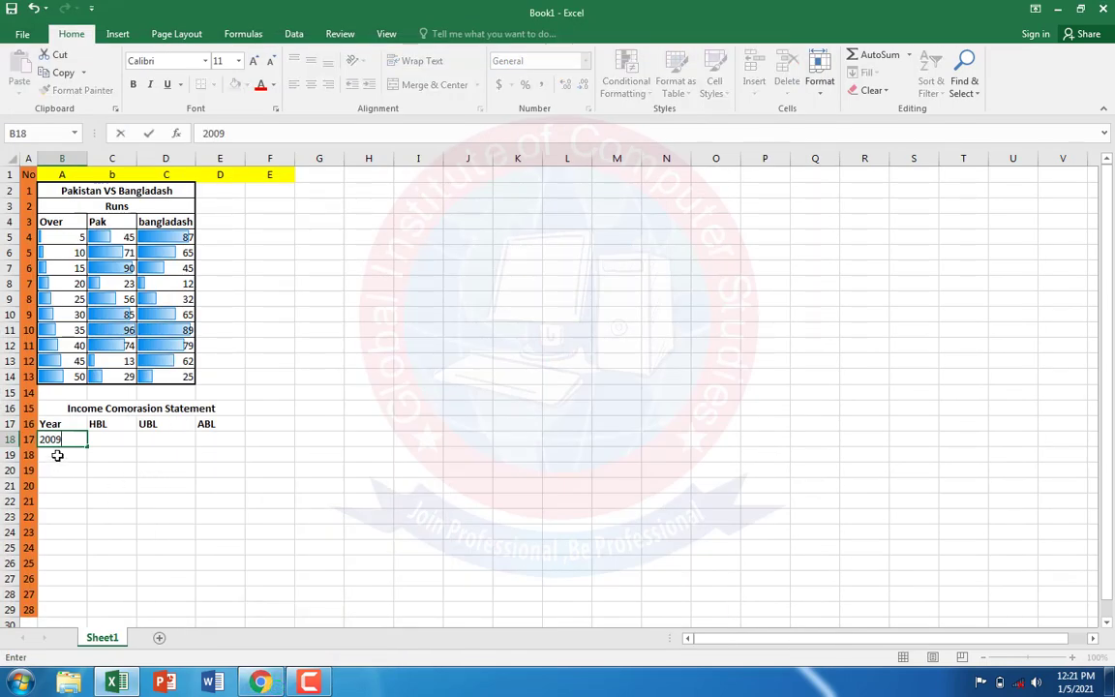
key(Return)
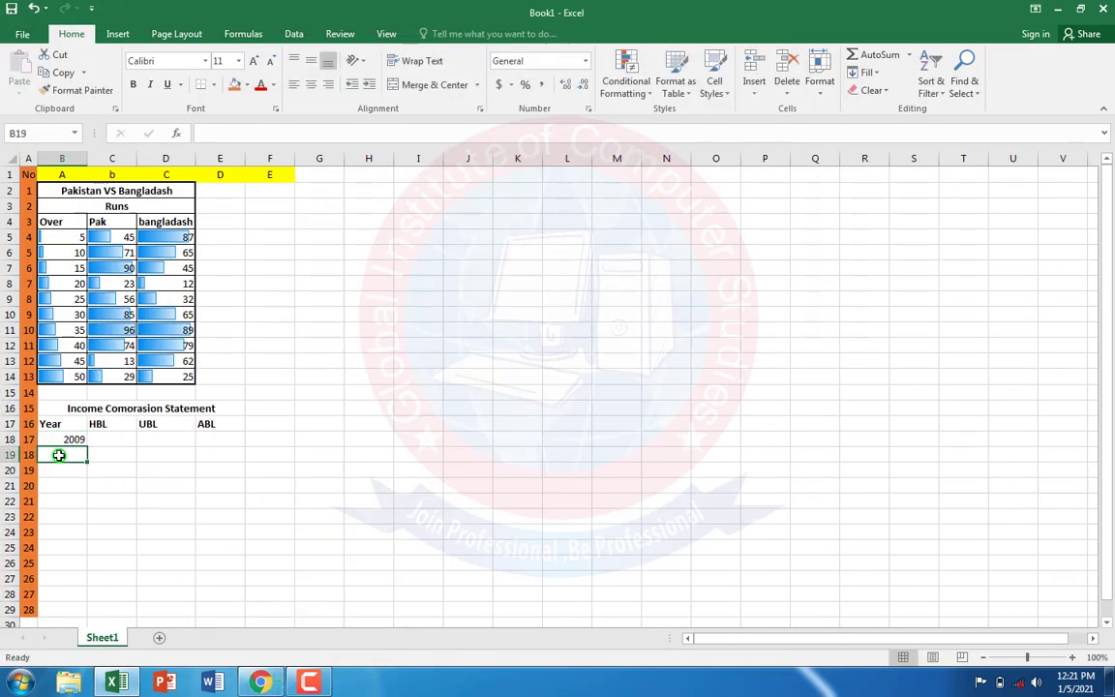
text(2010)
click(106, 490)
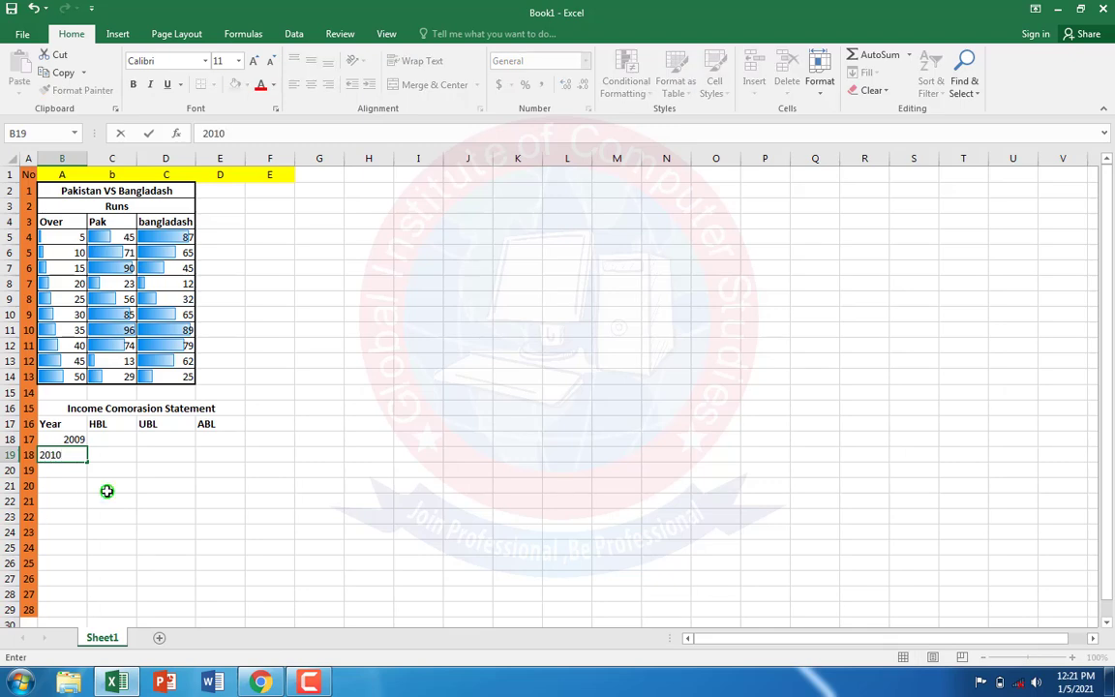
drag(65, 442, 70, 456)
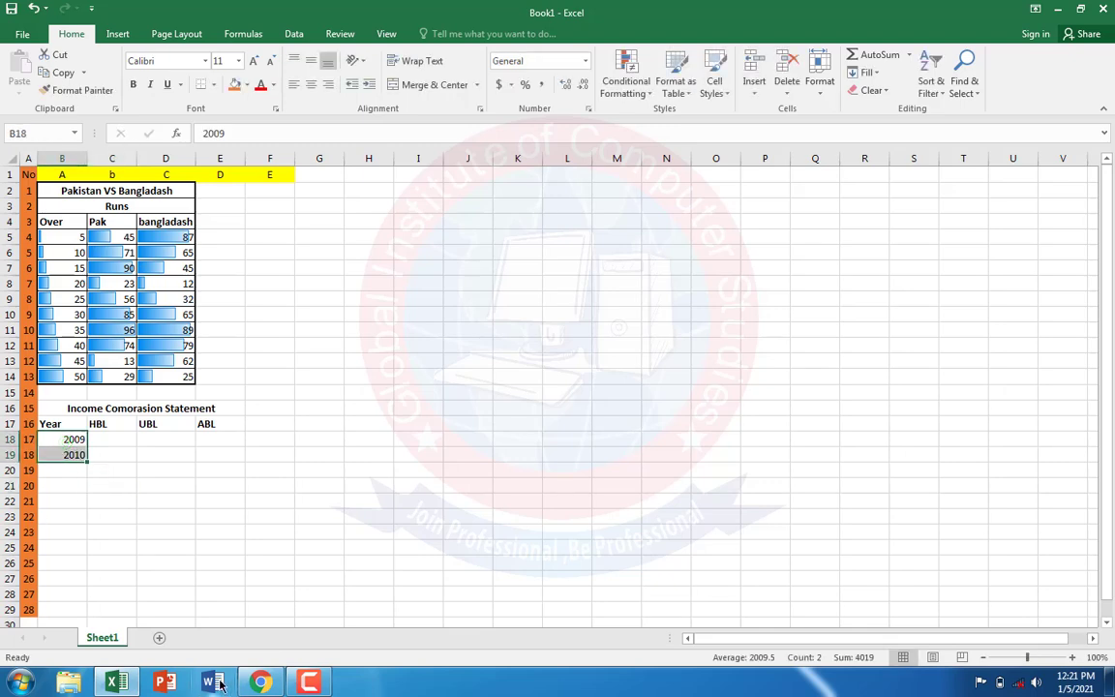
click(254, 684)
click(253, 683)
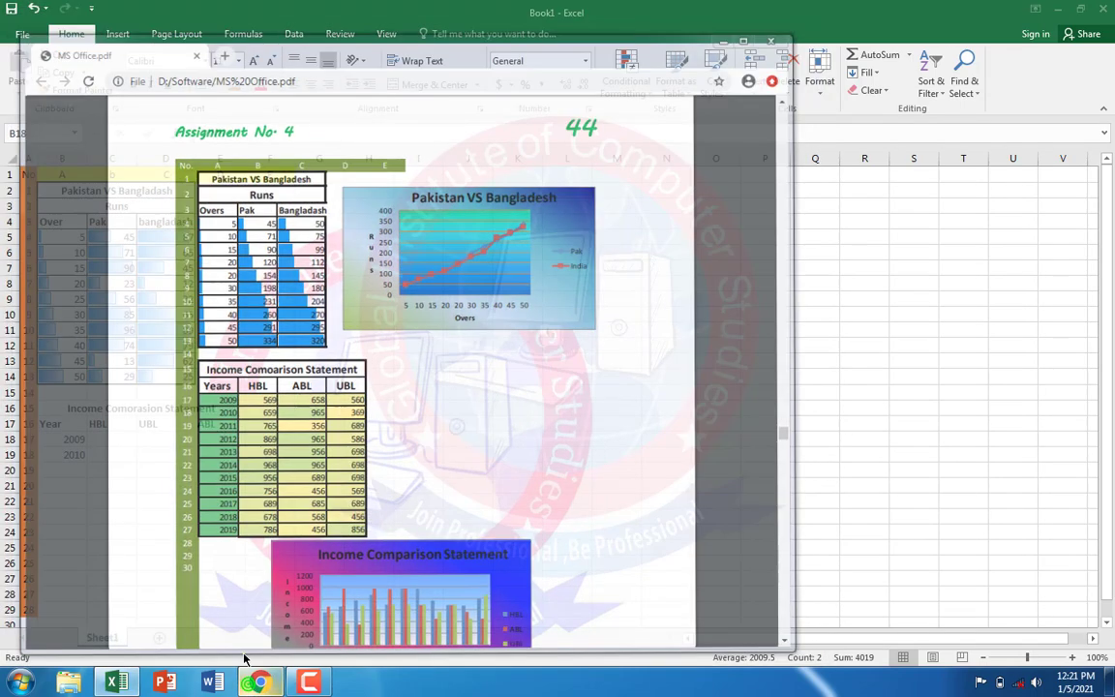
drag(88, 464, 90, 599)
Step: Check the HBL figures in the PDF in Chrome, return to Excel, enter 569 and 623 in C18:C19 and extend the series to C28
click(102, 441)
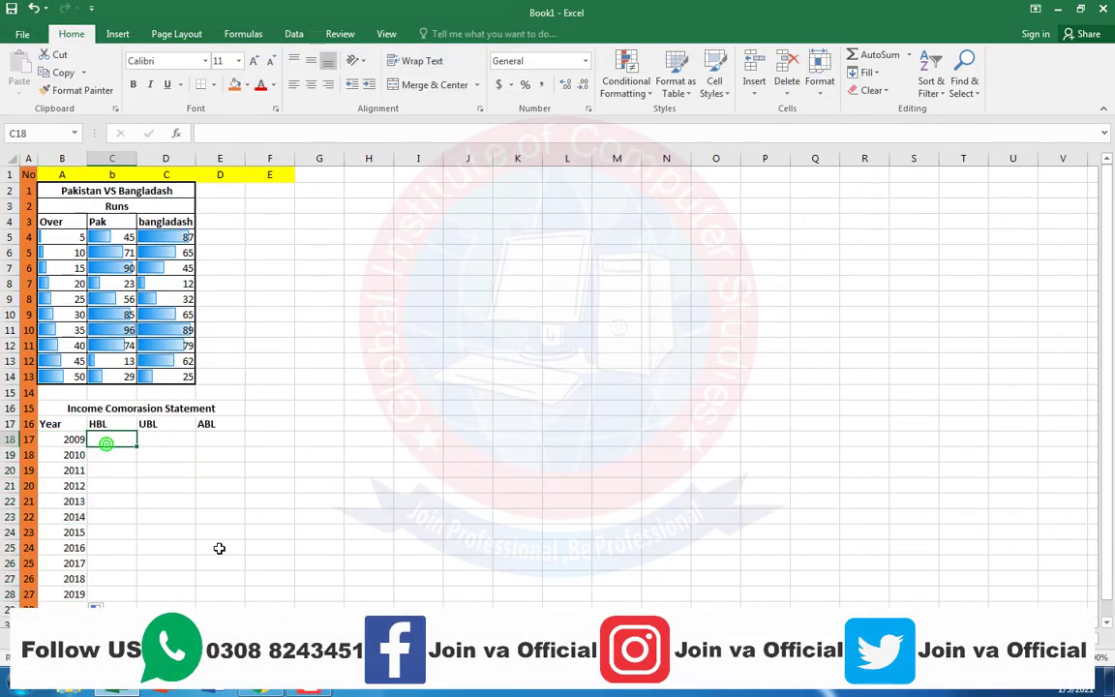
click(250, 688)
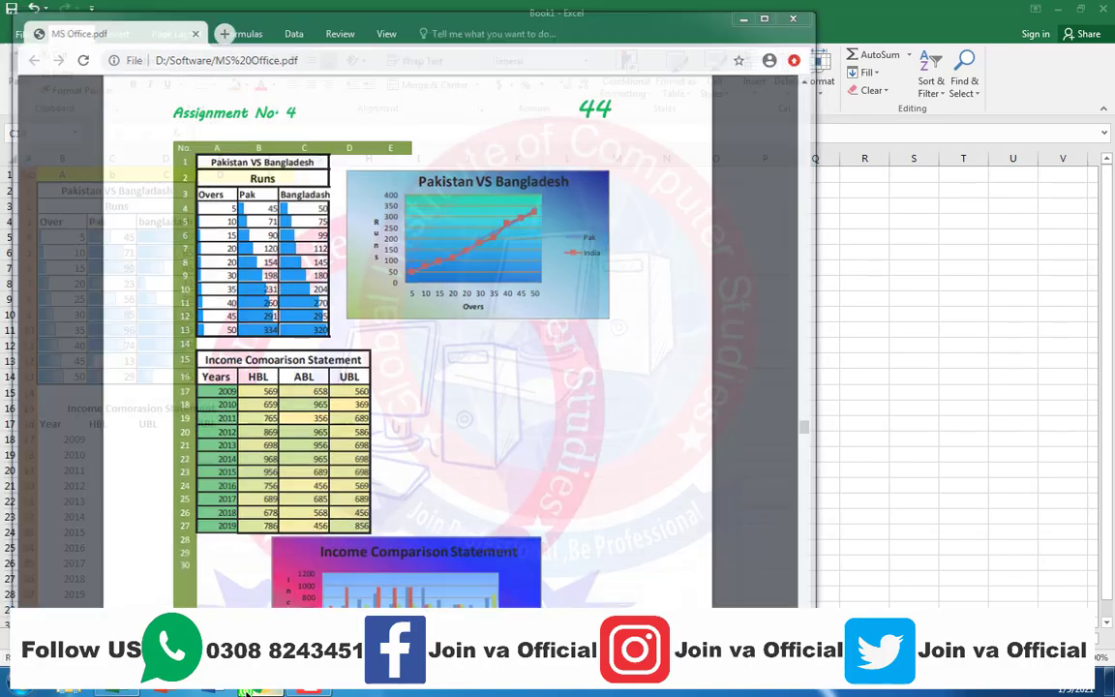
click(254, 685)
text(569)
key(Return)
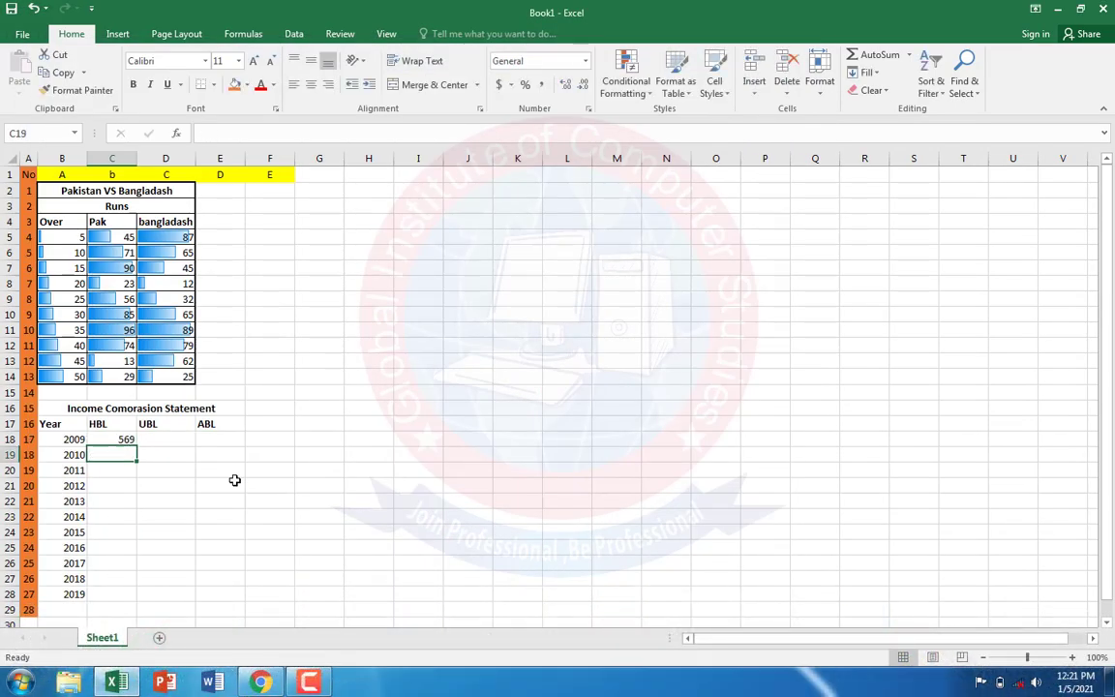
text(623)
click(131, 501)
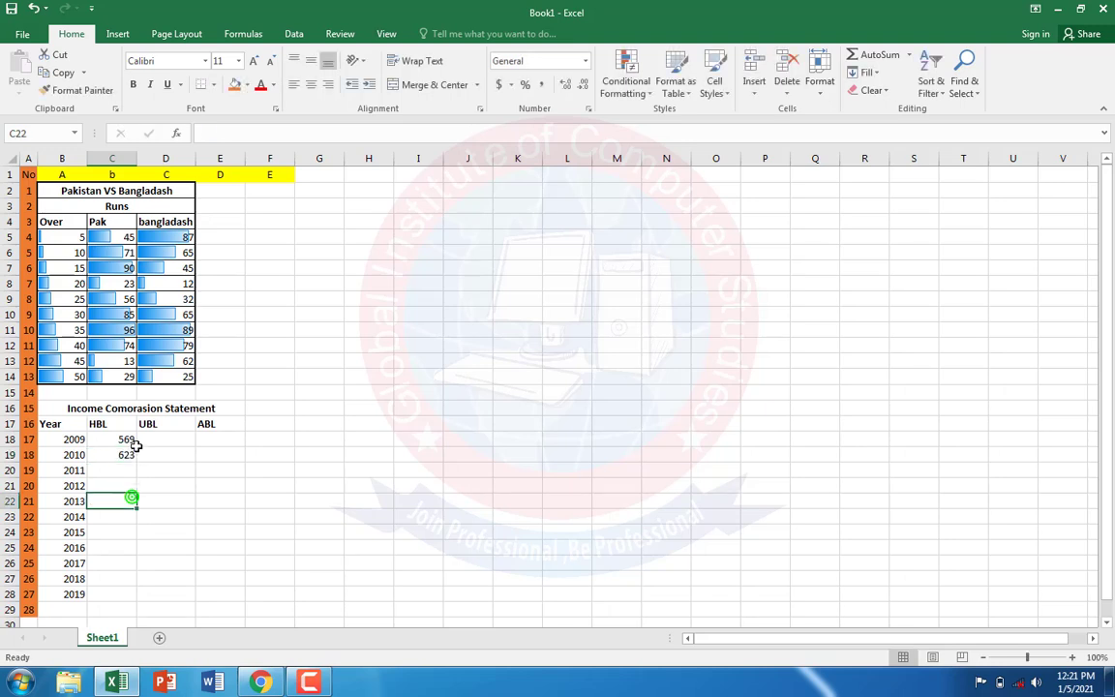
drag(126, 441, 130, 597)
Step: Enter 785 and 652 in the UBL cells D18:D19 and extend the series down to D28
click(179, 440)
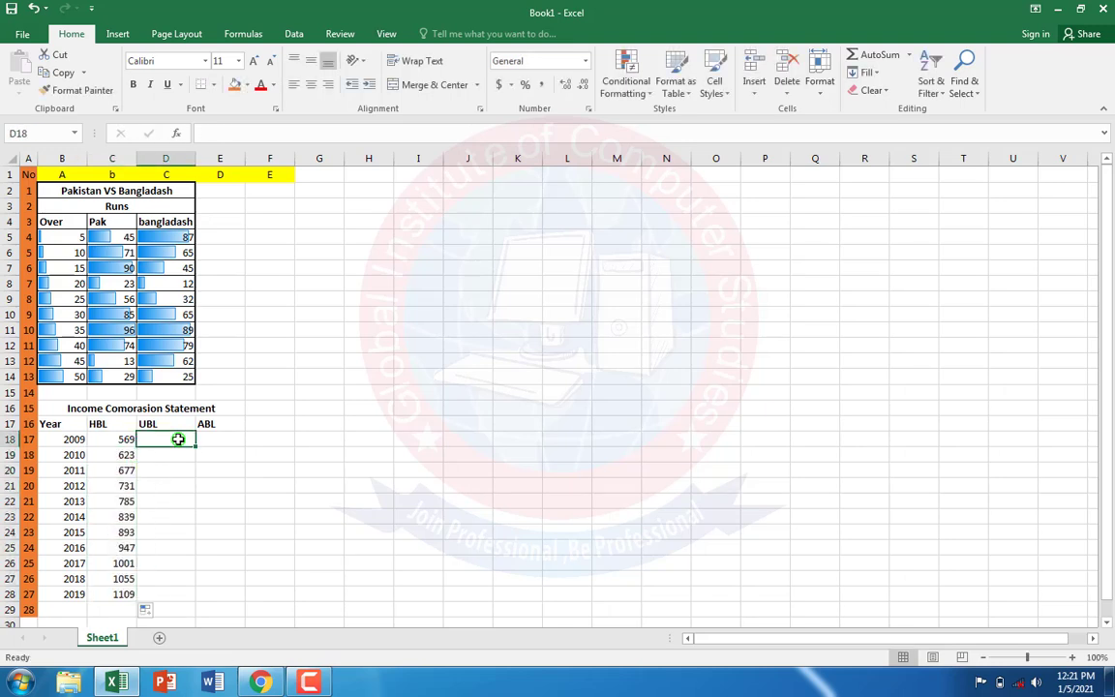
text(785)
drag(167, 511, 169, 461)
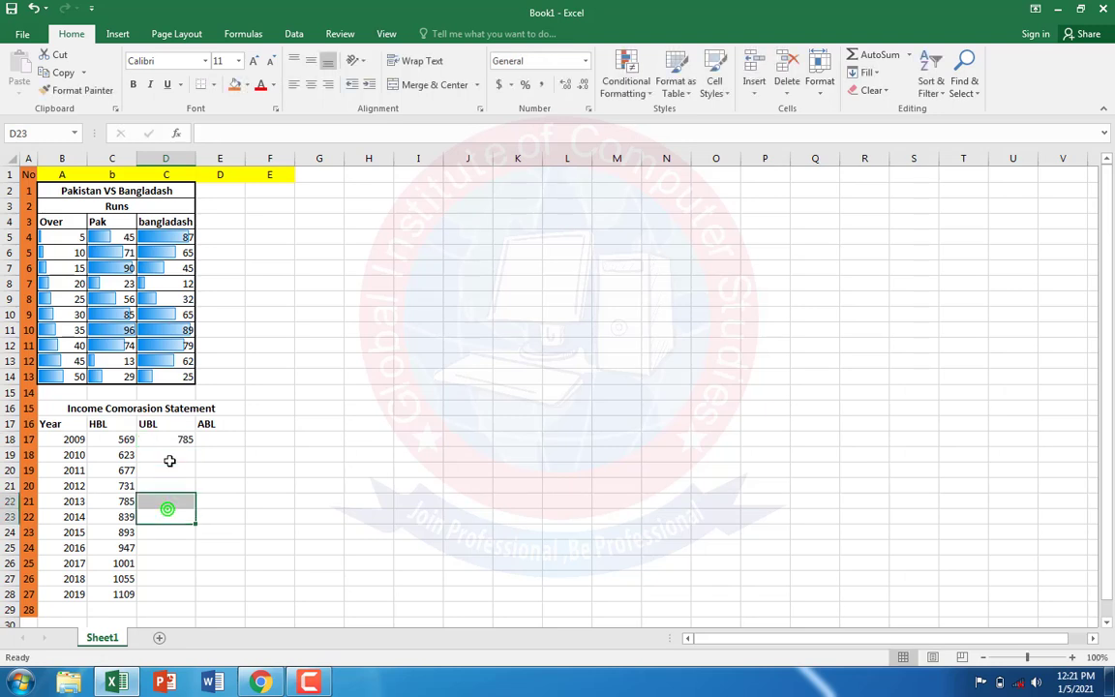
click(169, 455)
text(652)
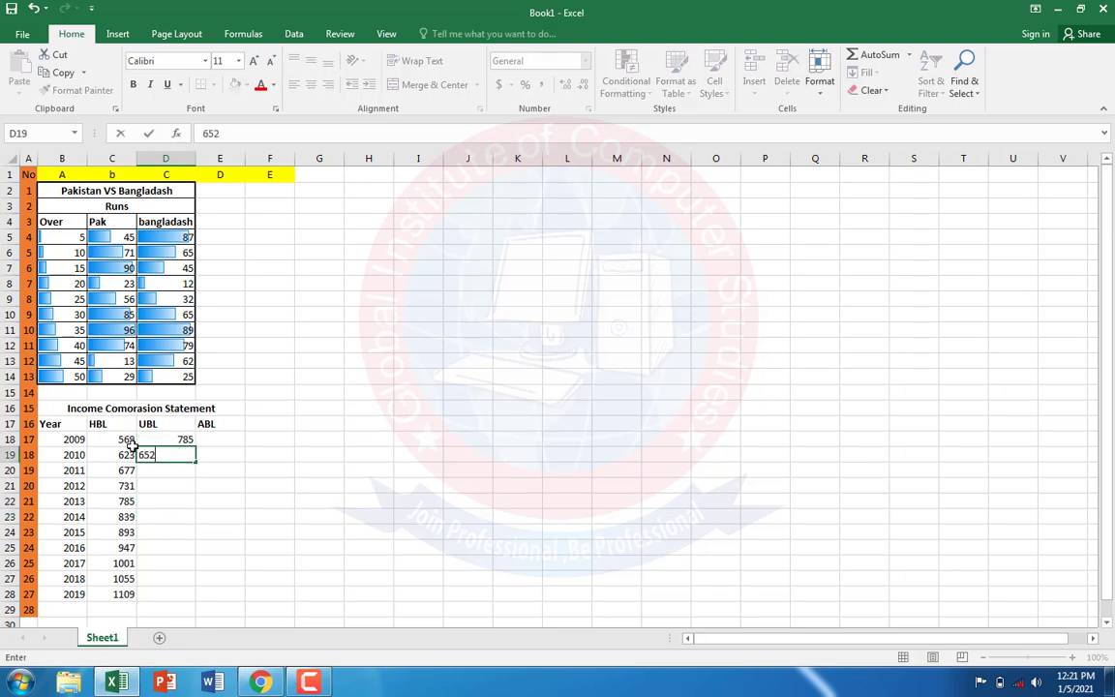
click(301, 471)
drag(173, 439, 182, 595)
Step: Enter 451 and 362 in the ABL cells E18:E19 and extend the series down to E28
click(211, 437)
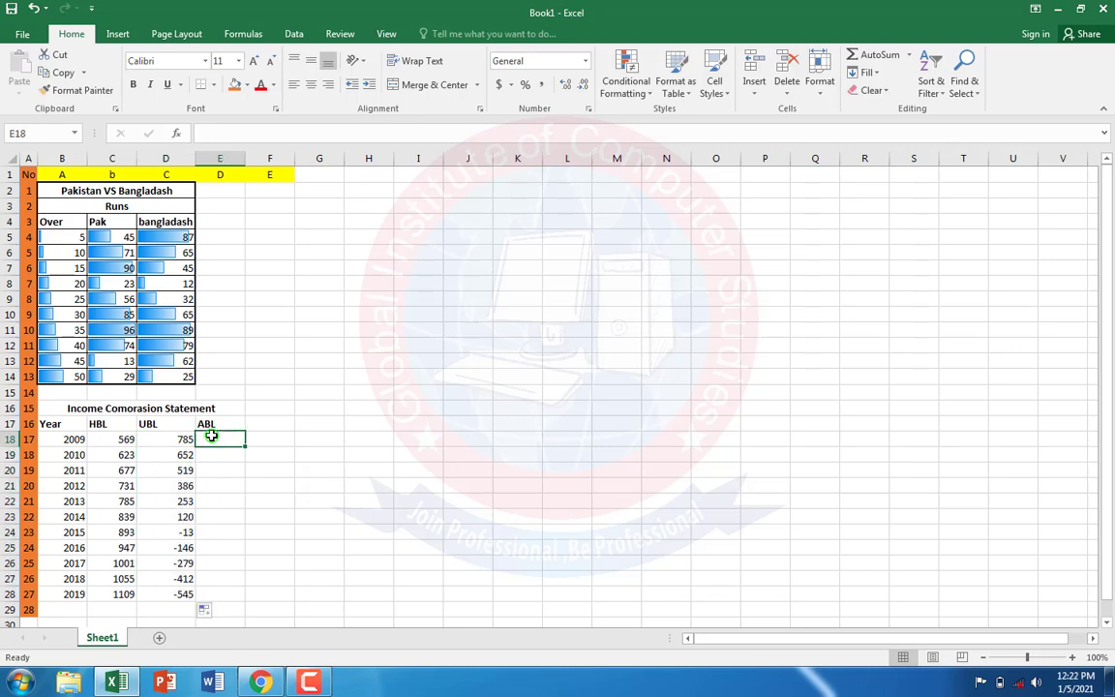
text(451)
key(Return)
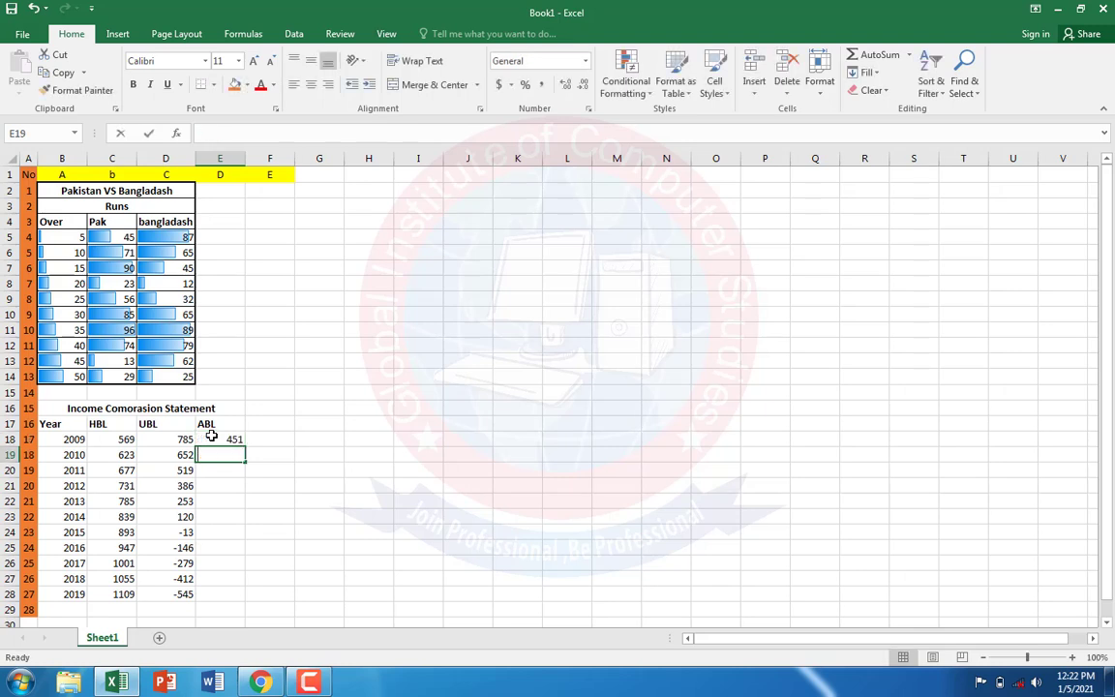
text(362)
click(275, 454)
drag(229, 440, 233, 592)
click(290, 575)
Step: Apply a medium solid outline and thin inside borders to the income statement table B16:E28
click(224, 597)
drag(143, 563, 58, 413)
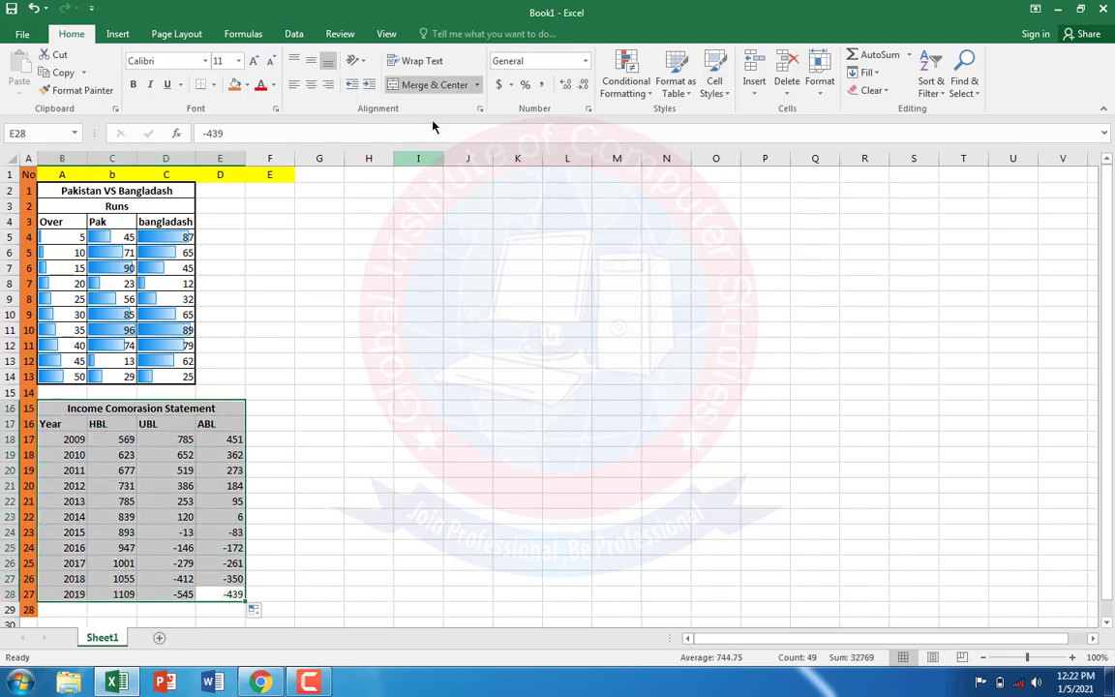
click(482, 106)
click(520, 181)
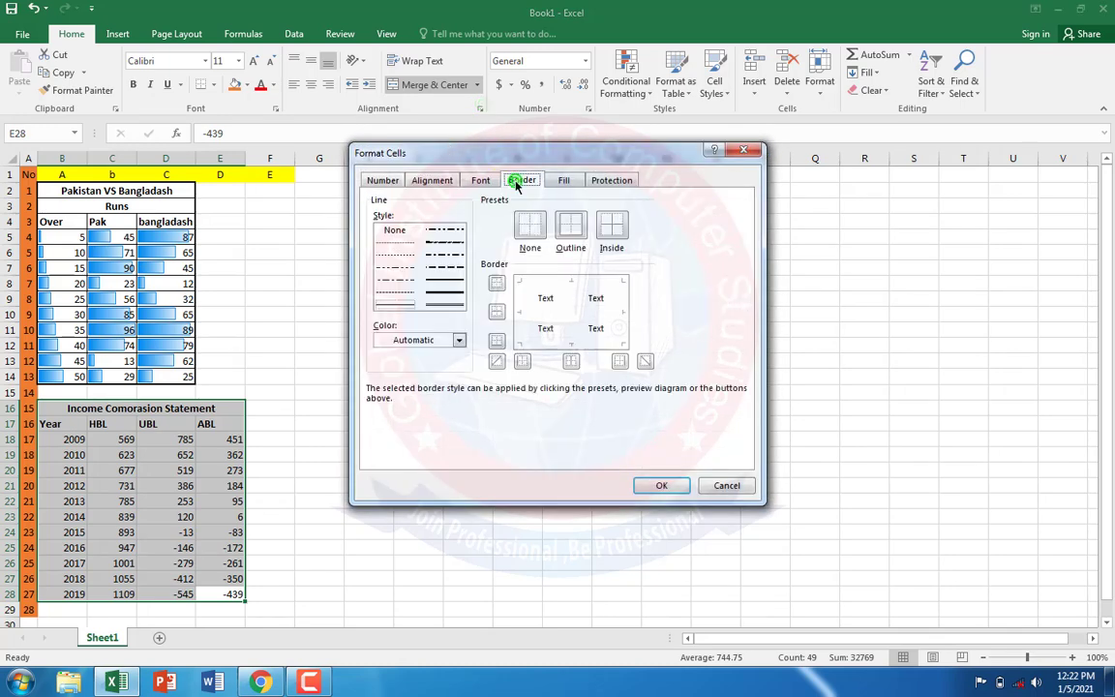
click(442, 280)
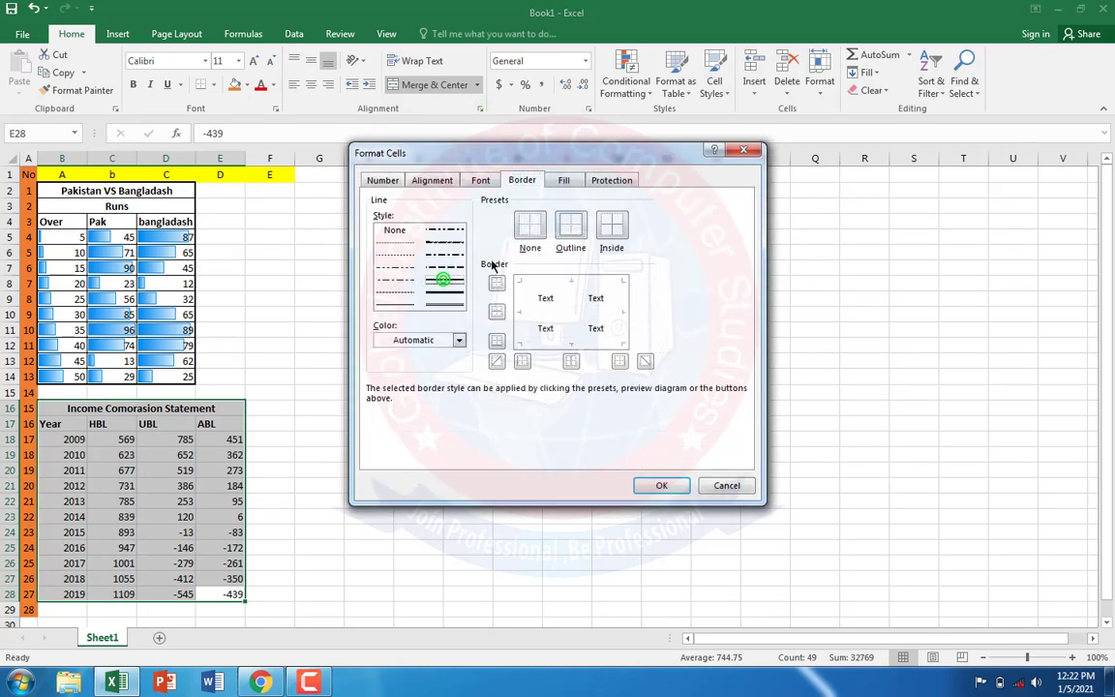
click(567, 226)
click(404, 303)
click(612, 225)
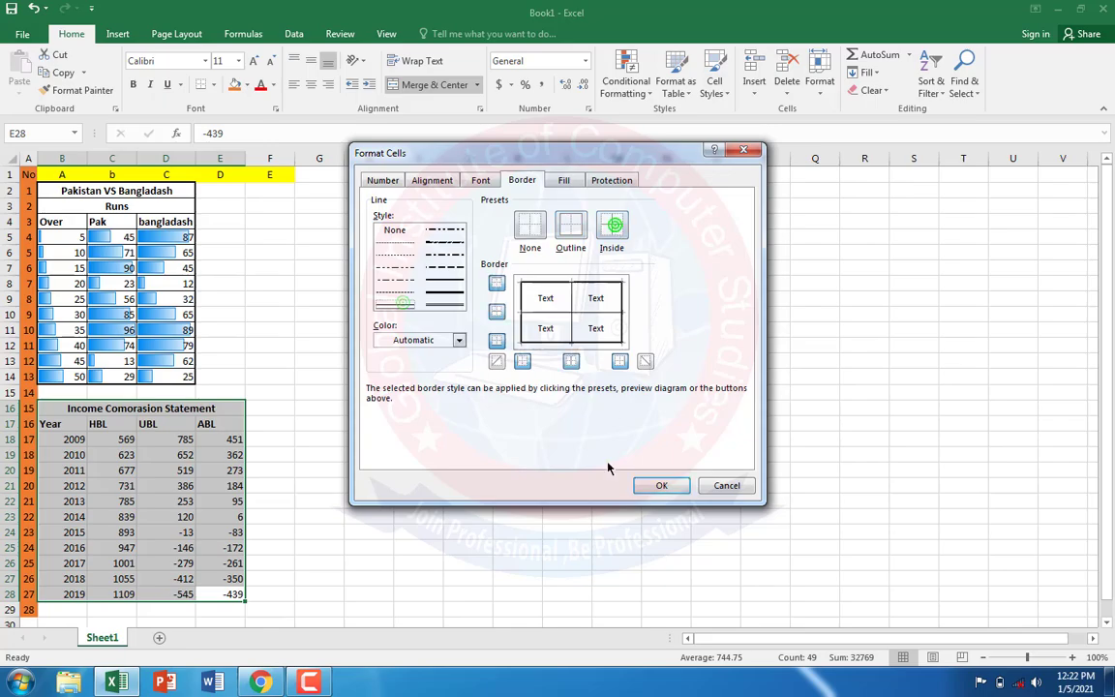
click(661, 485)
click(416, 502)
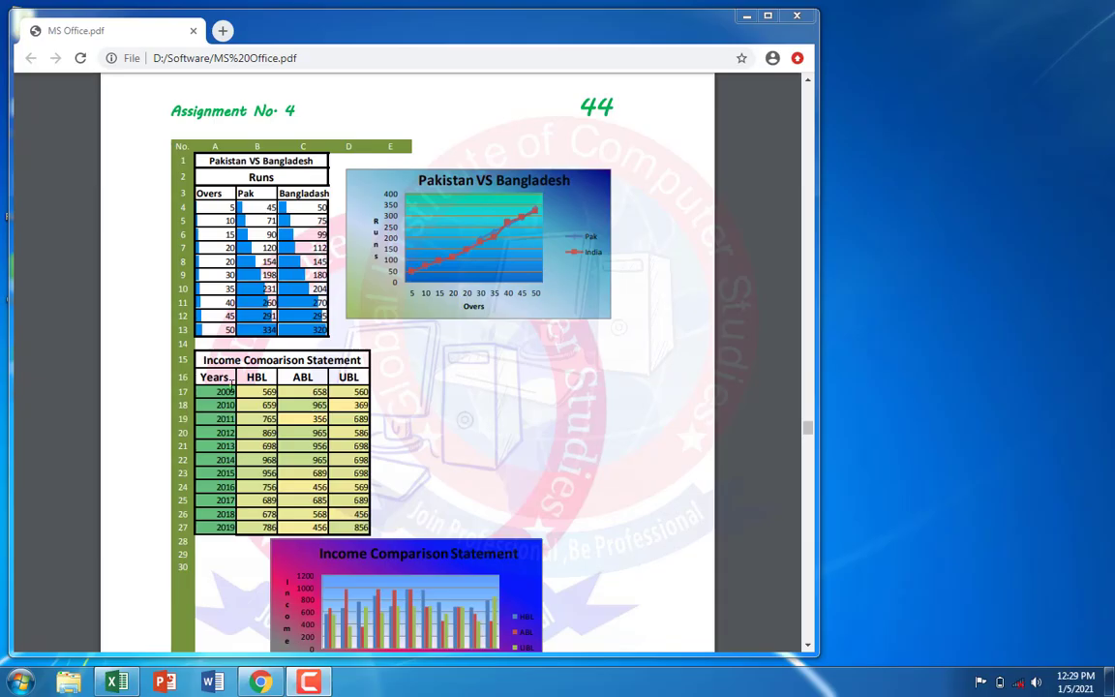
Step: Switch from the PDF to Excel and apply the Yellow-Green color scale to the income table cells B17:E28
click(119, 679)
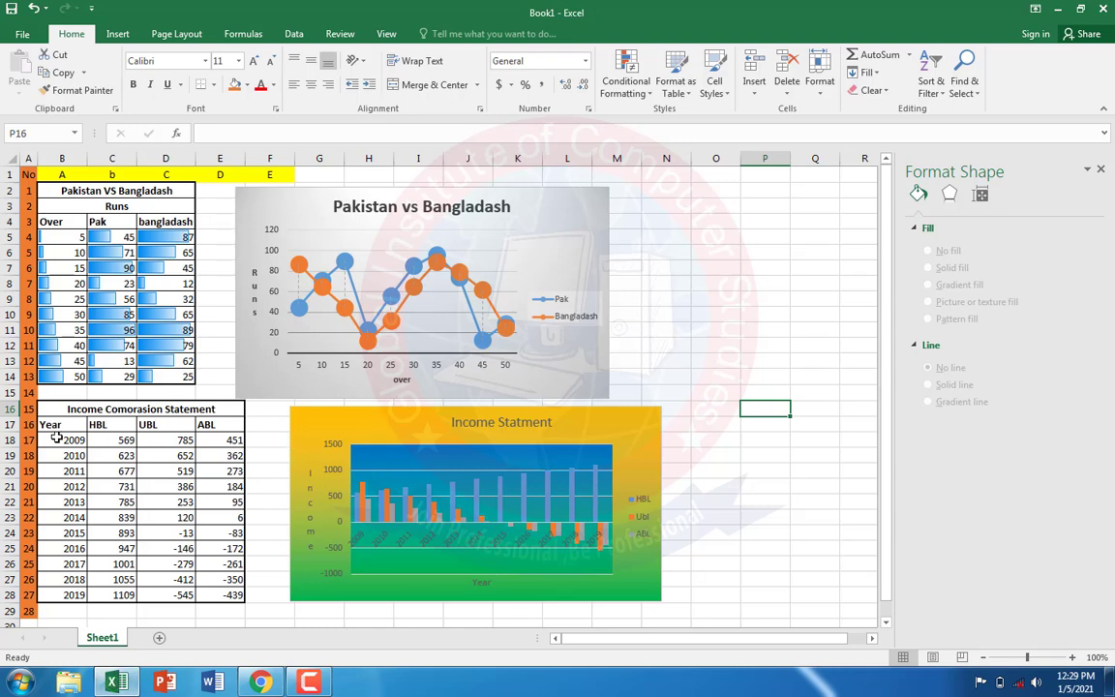
drag(53, 424, 221, 594)
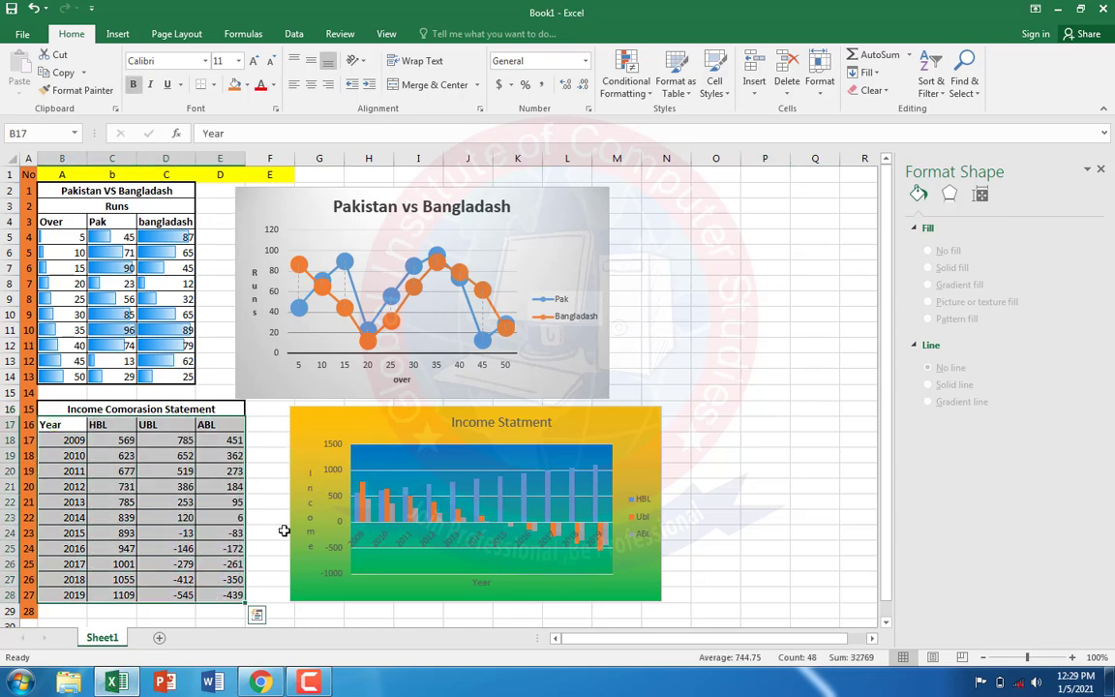
click(639, 93)
mouse_move(657, 225)
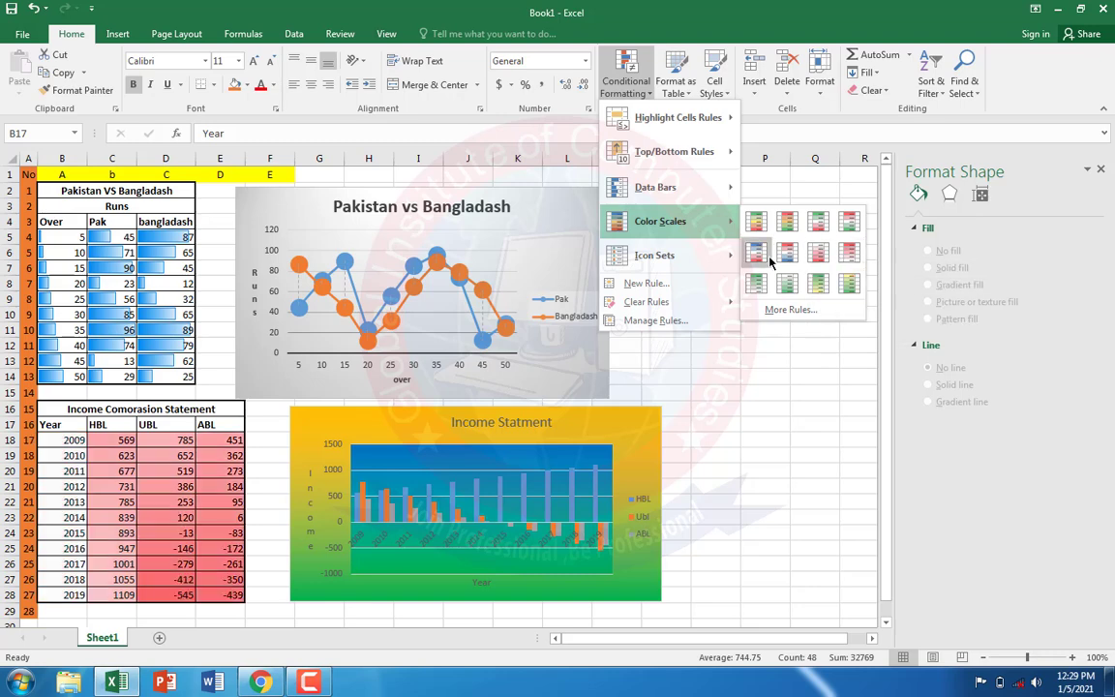
click(849, 293)
click(781, 391)
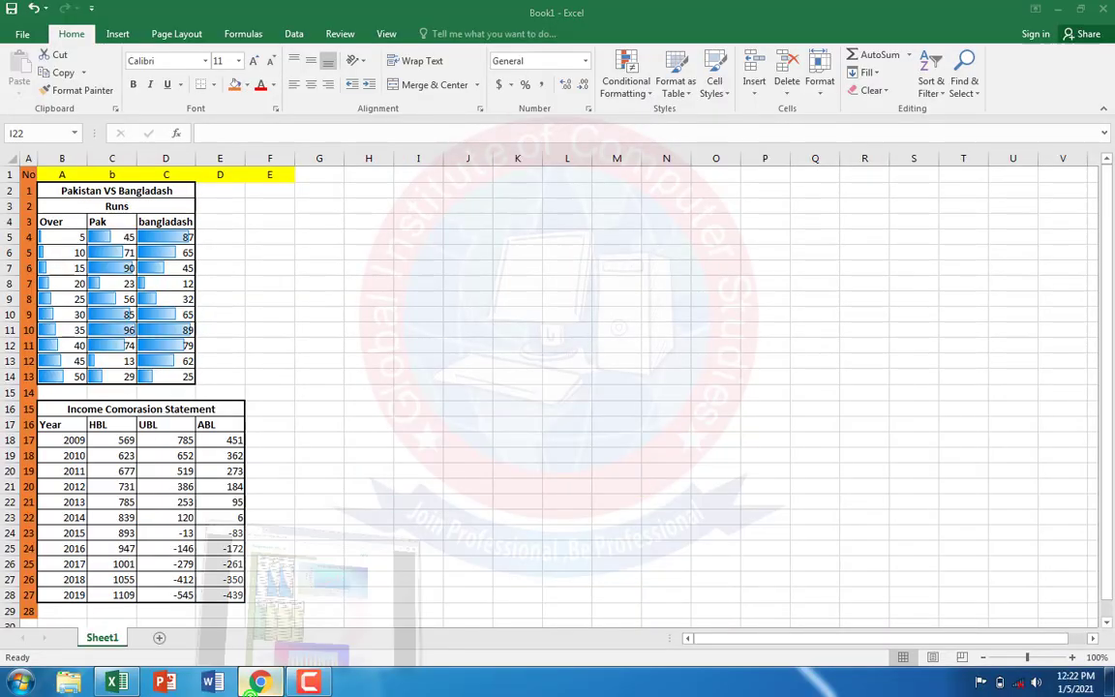
Step: Check the runs chart in the PDF in Chrome, return to Excel and insert an empty 2-D line chart
key(alt+Tab)
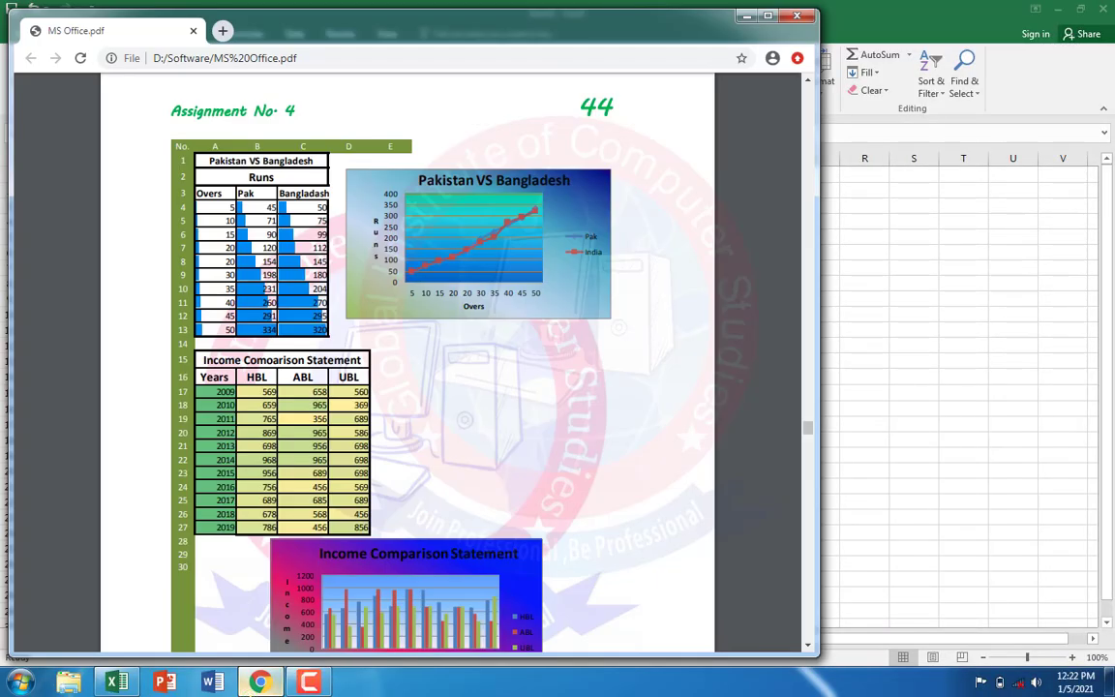
key(alt+Tab)
click(321, 265)
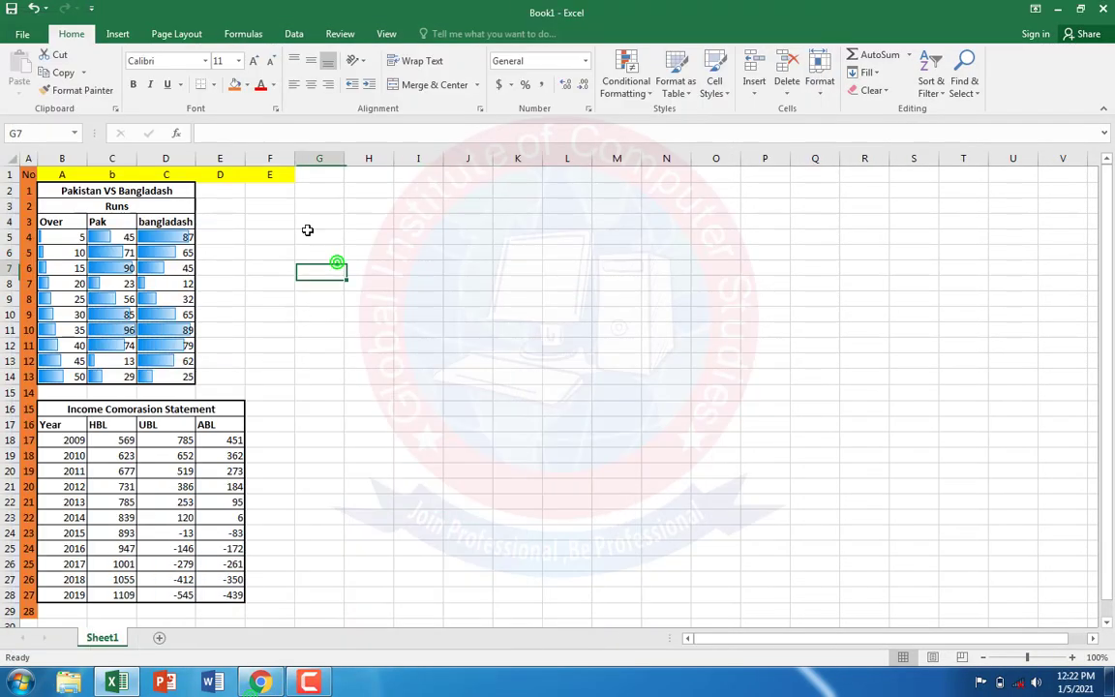
click(117, 34)
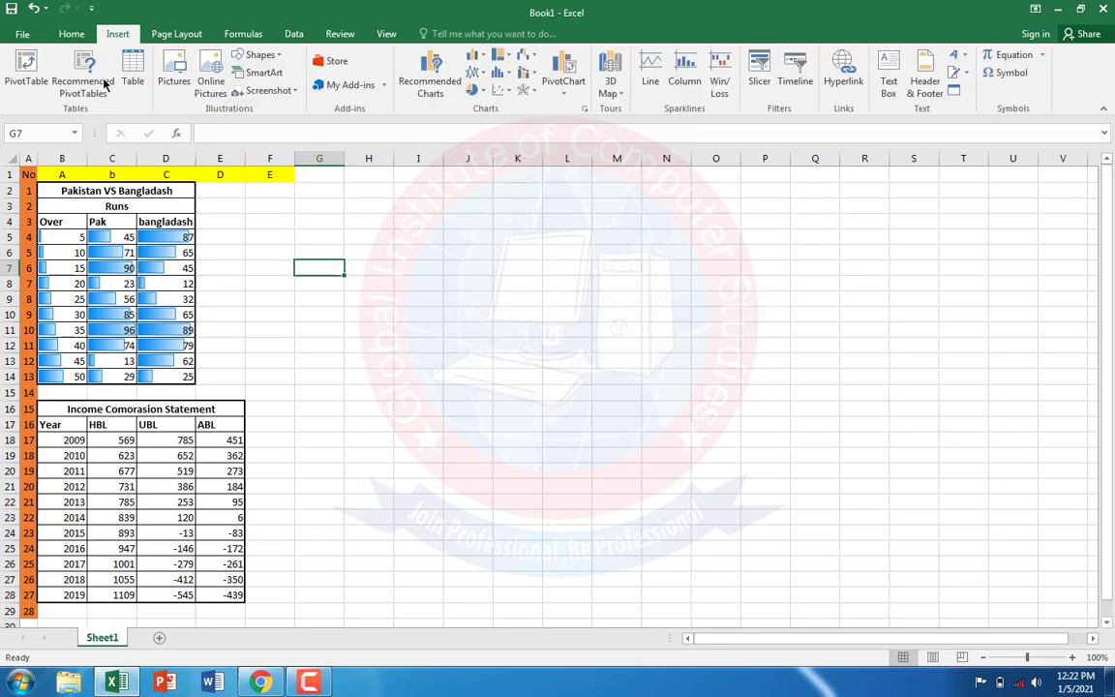
click(479, 72)
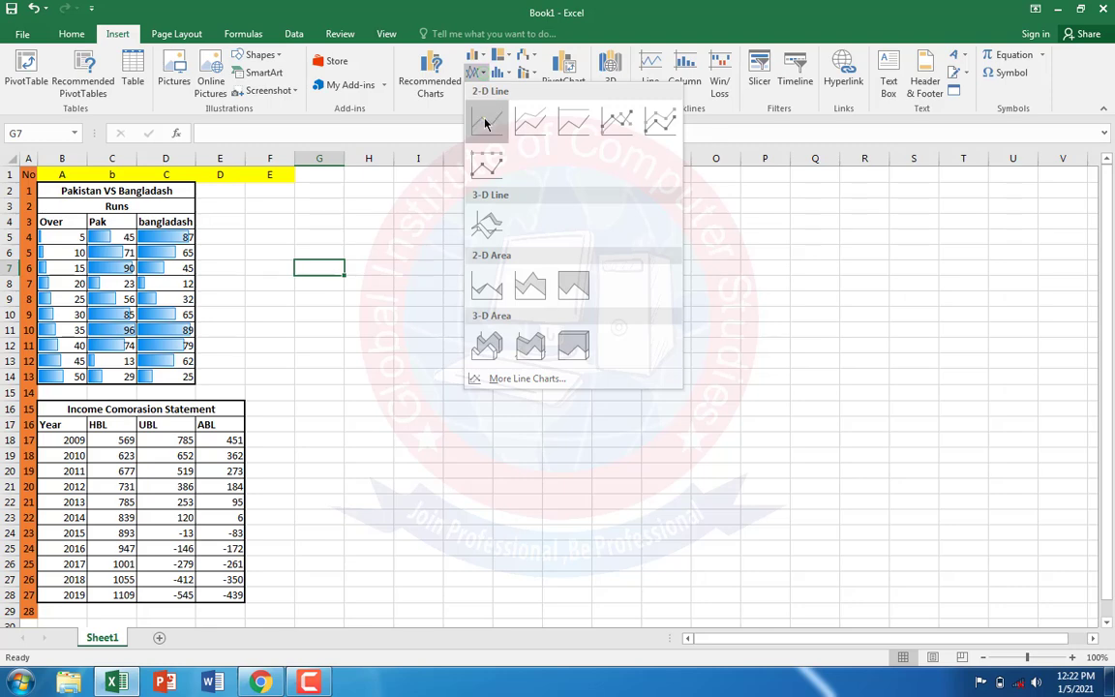
click(487, 120)
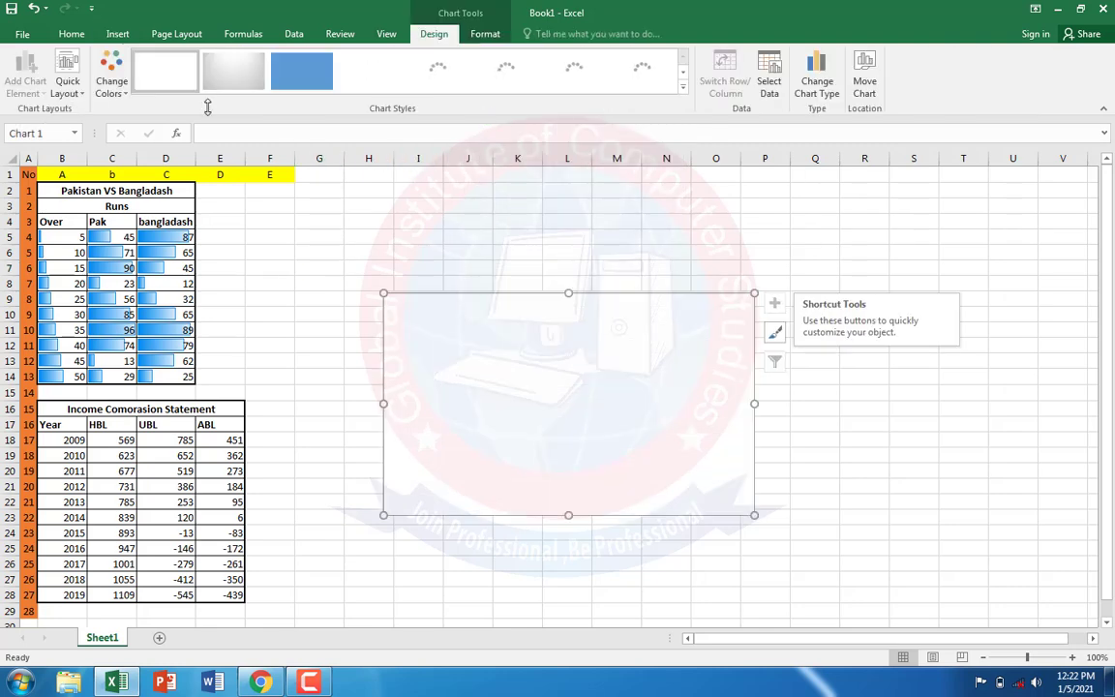
Step: Add a data series named Pak with values C5:C14 to the line chart, checking the chart in the PDF in Chrome
click(771, 76)
click(383, 354)
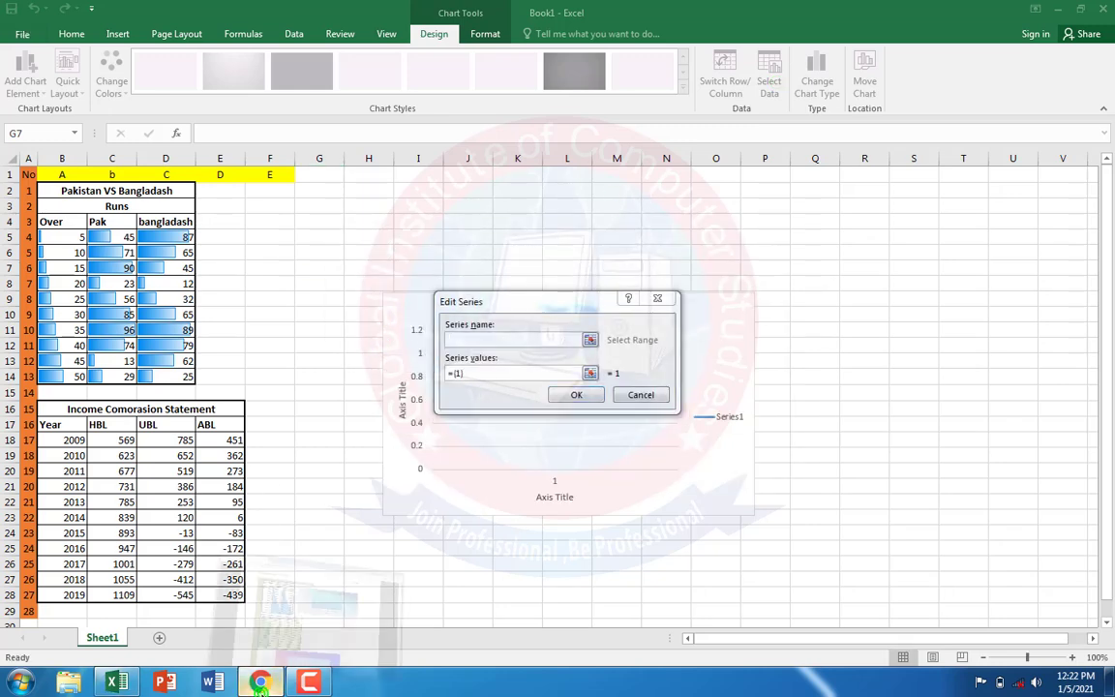
click(259, 683)
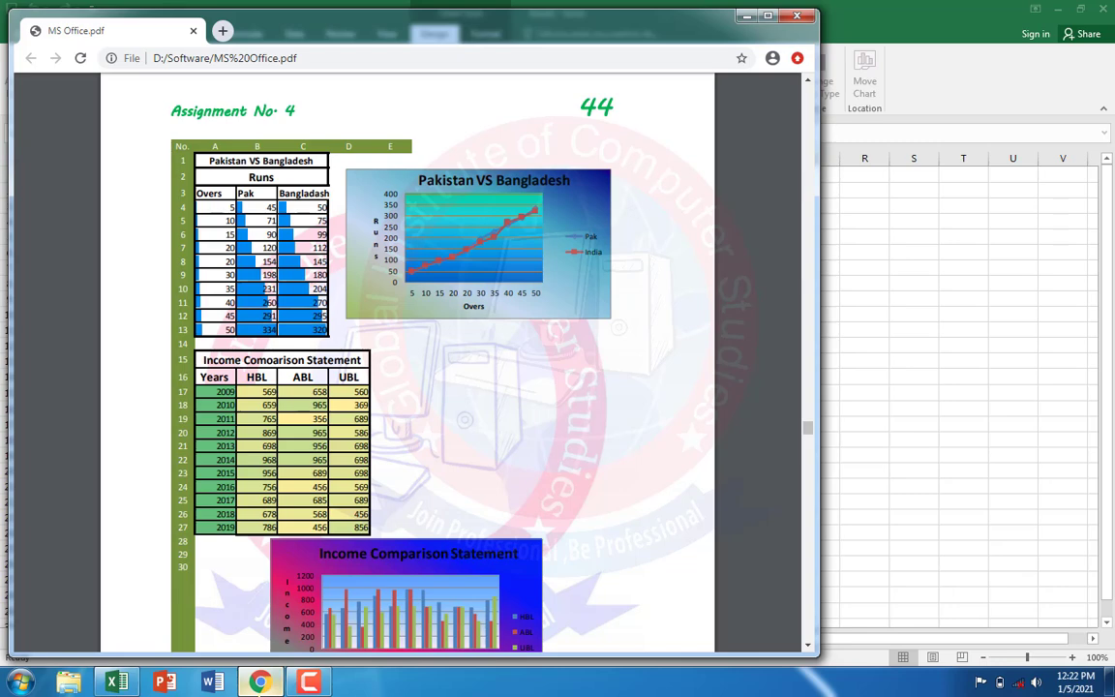
click(259, 690)
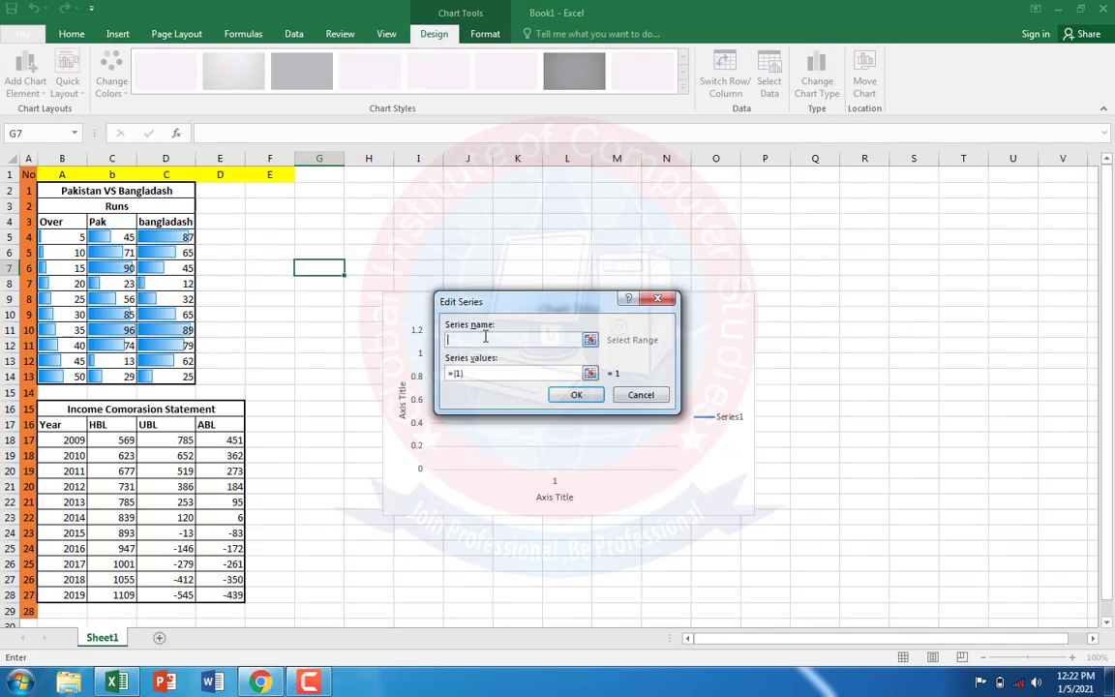
text(Pak)
click(485, 373)
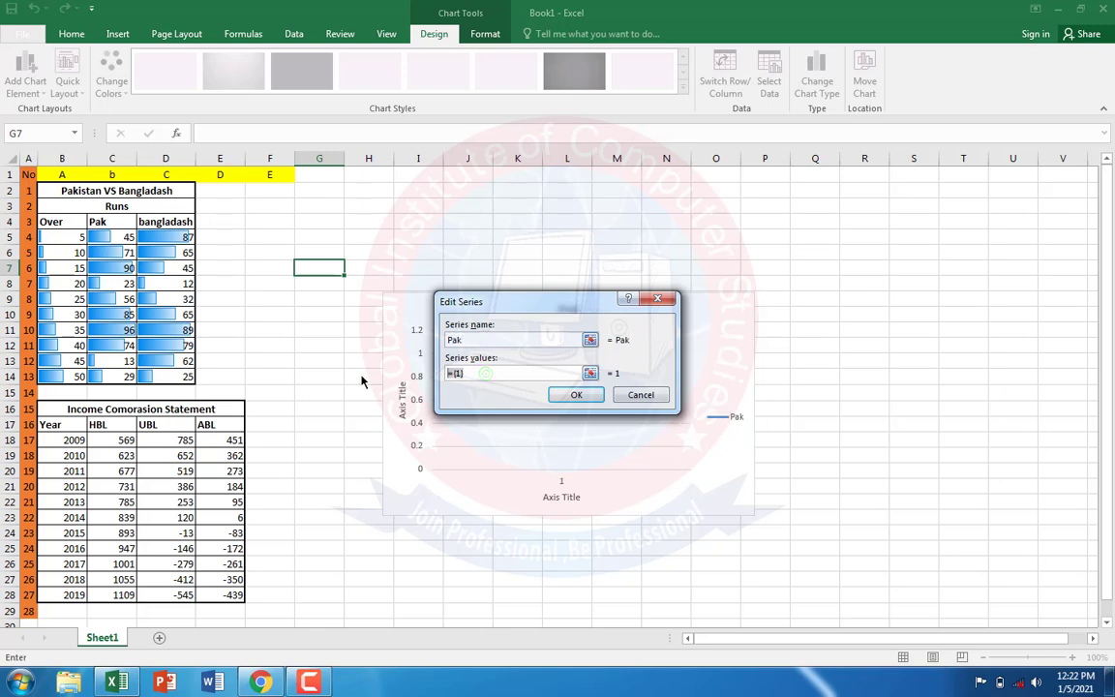
drag(111, 237, 111, 372)
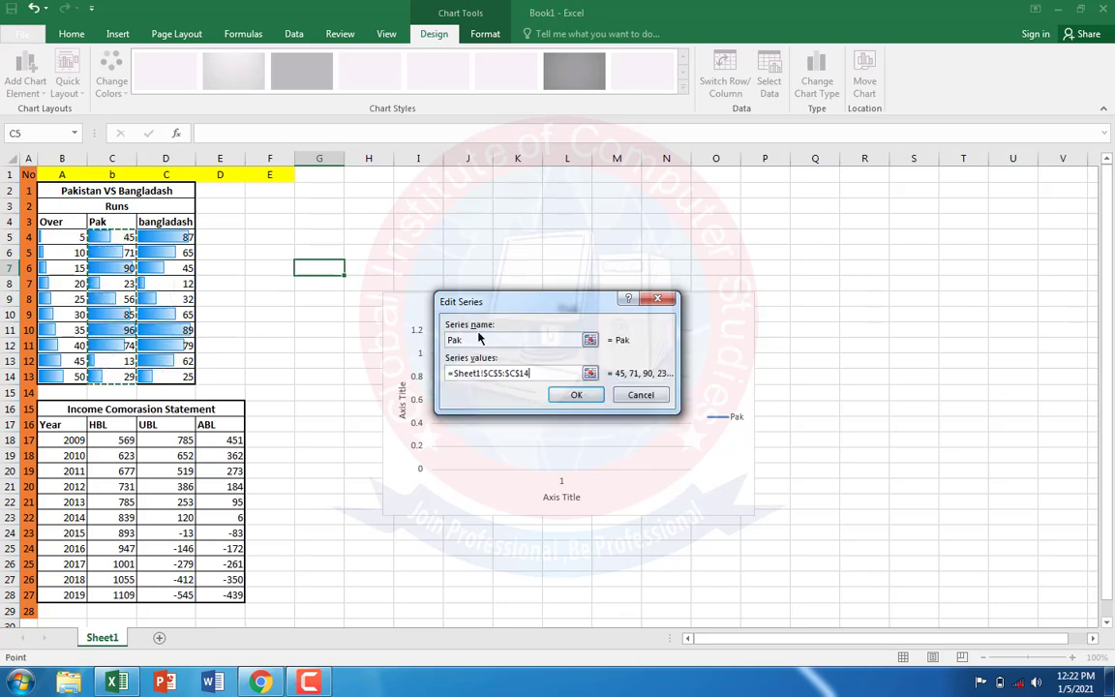
click(560, 393)
Step: Add a second data series named Bangladash with values D5:D14 to the line chart
click(376, 351)
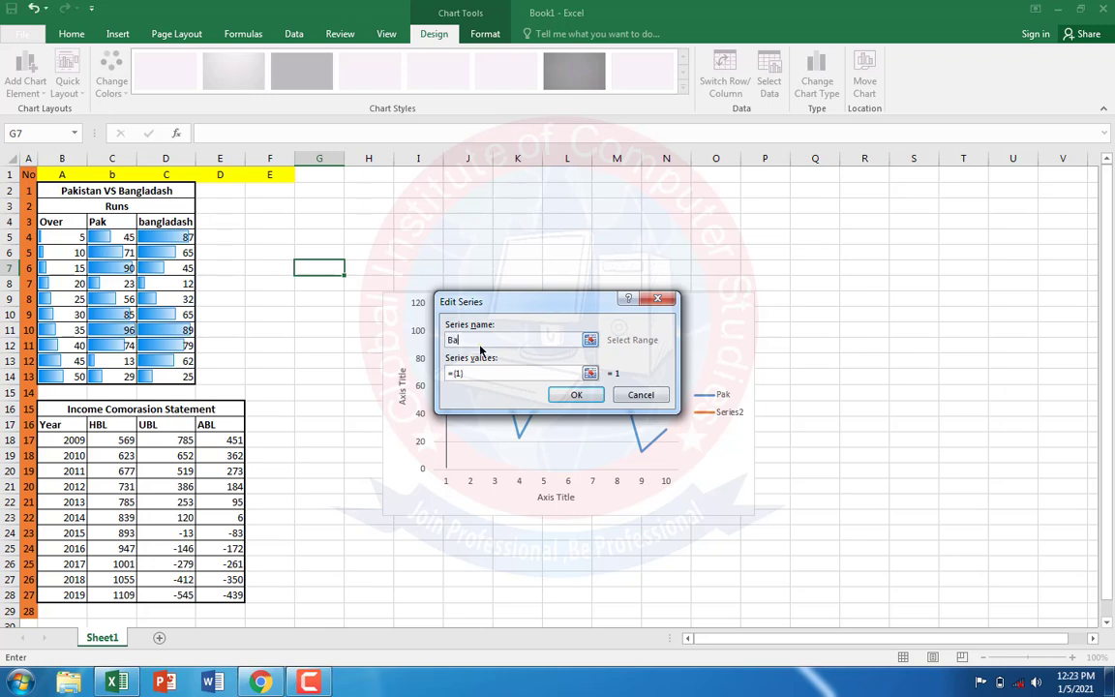
text(Bangladash)
drag(469, 376, 323, 376)
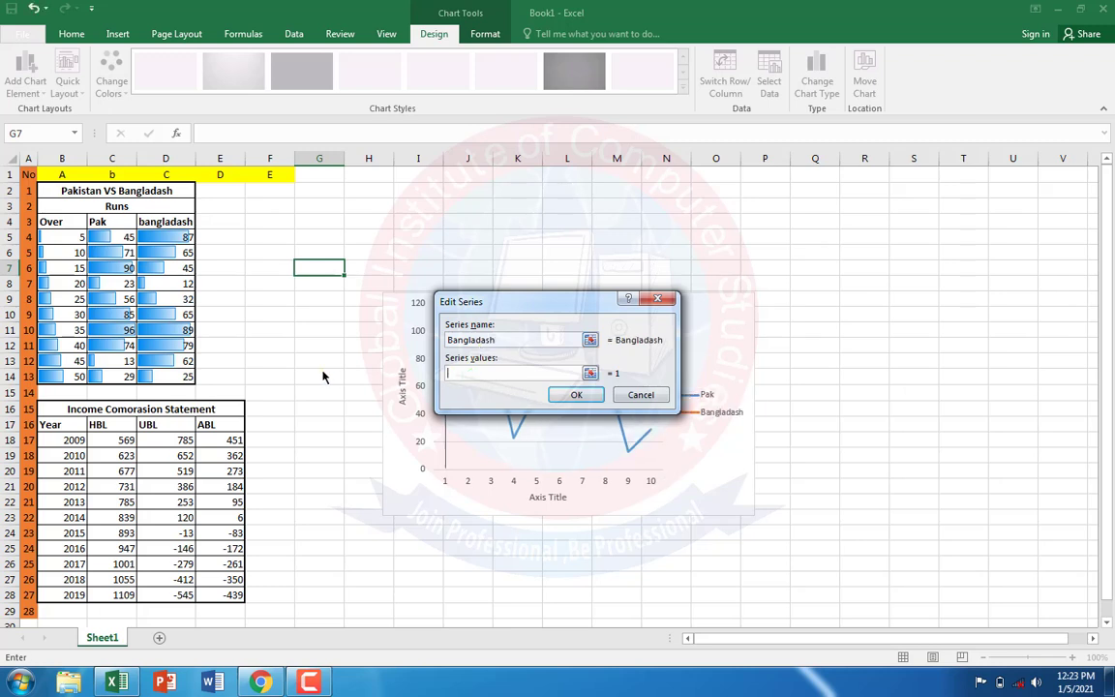
key(BackSpace)
drag(172, 232, 182, 377)
click(554, 394)
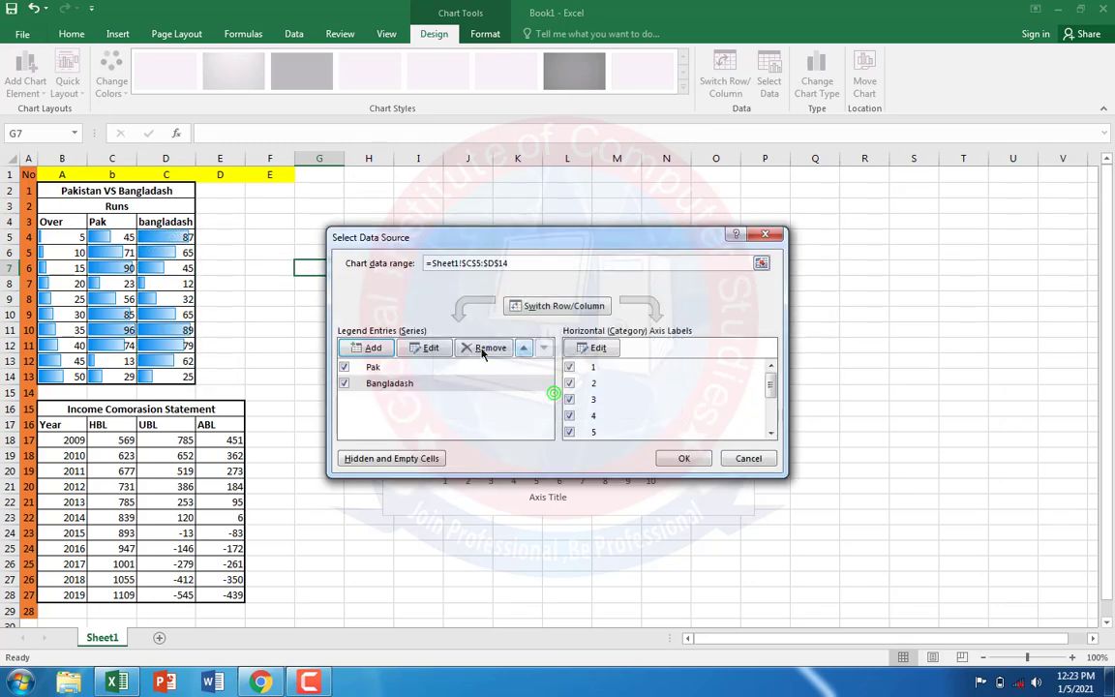
Step: Set the line chart's horizontal axis labels to the Over values B5:B14 and accept the data source
click(605, 348)
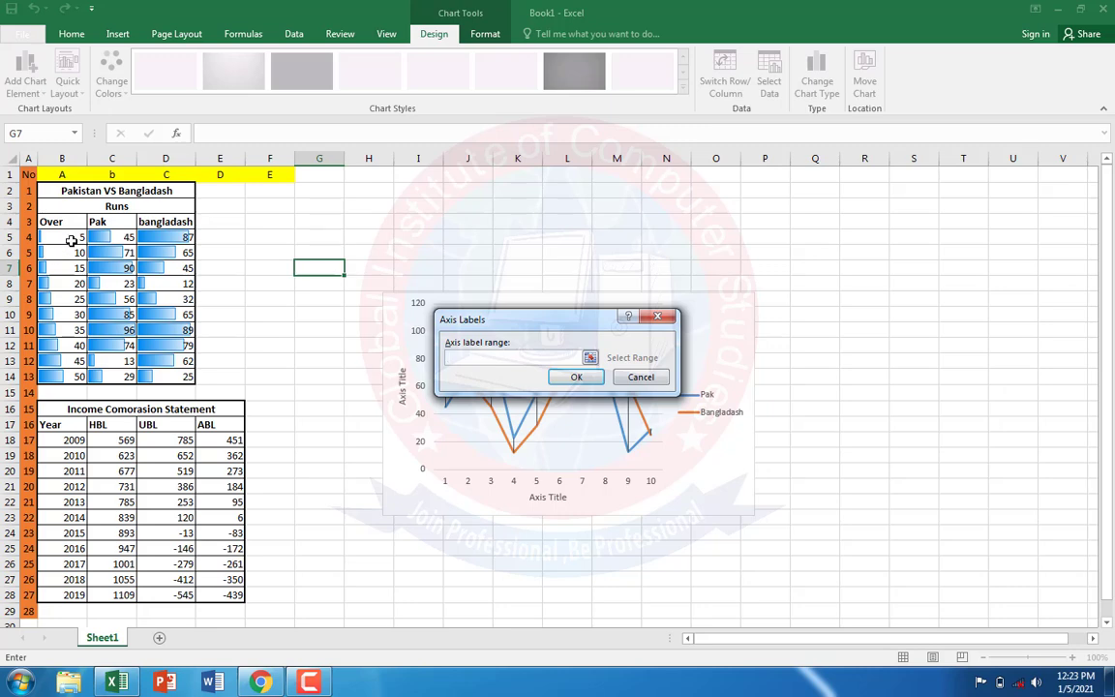
drag(72, 237, 82, 380)
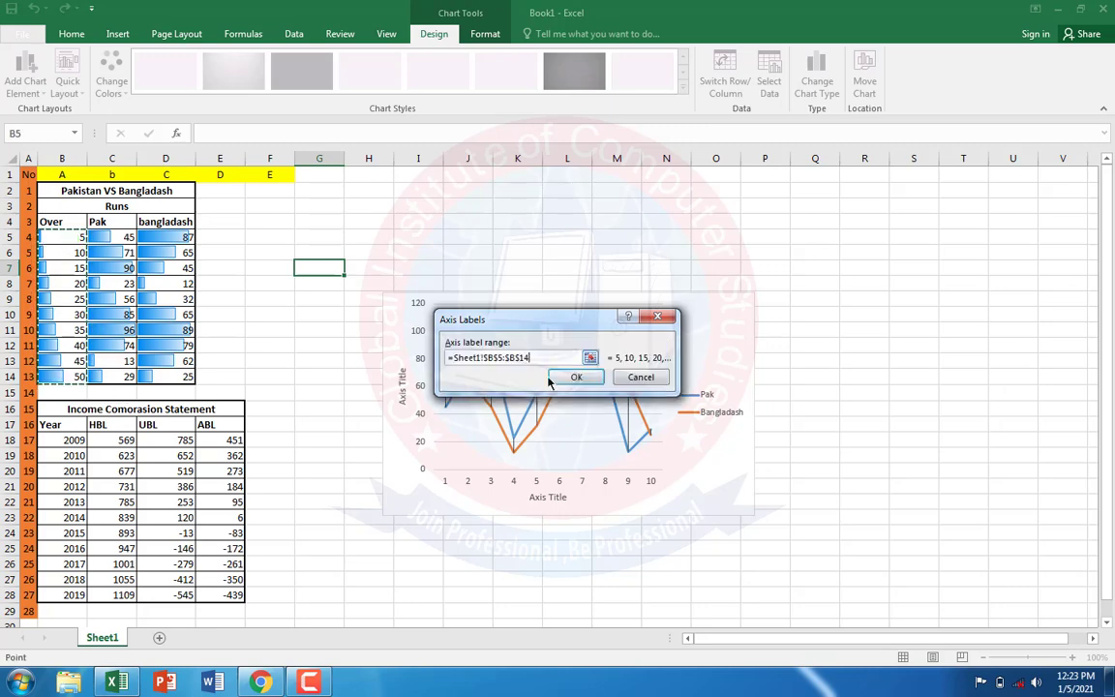
click(570, 382)
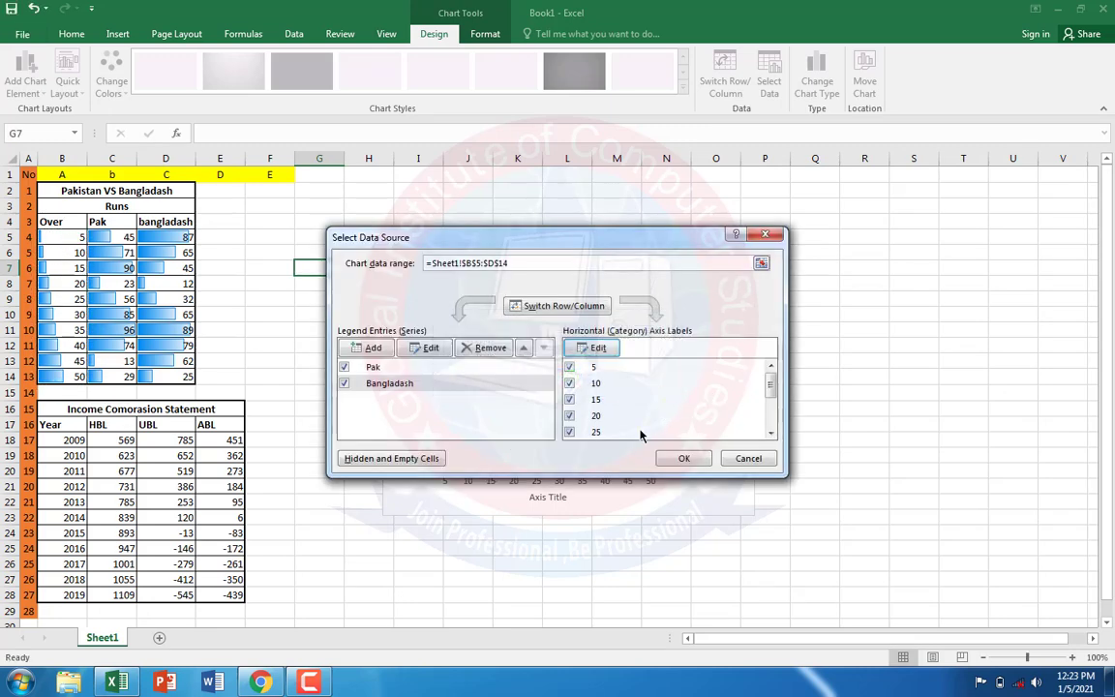
click(684, 458)
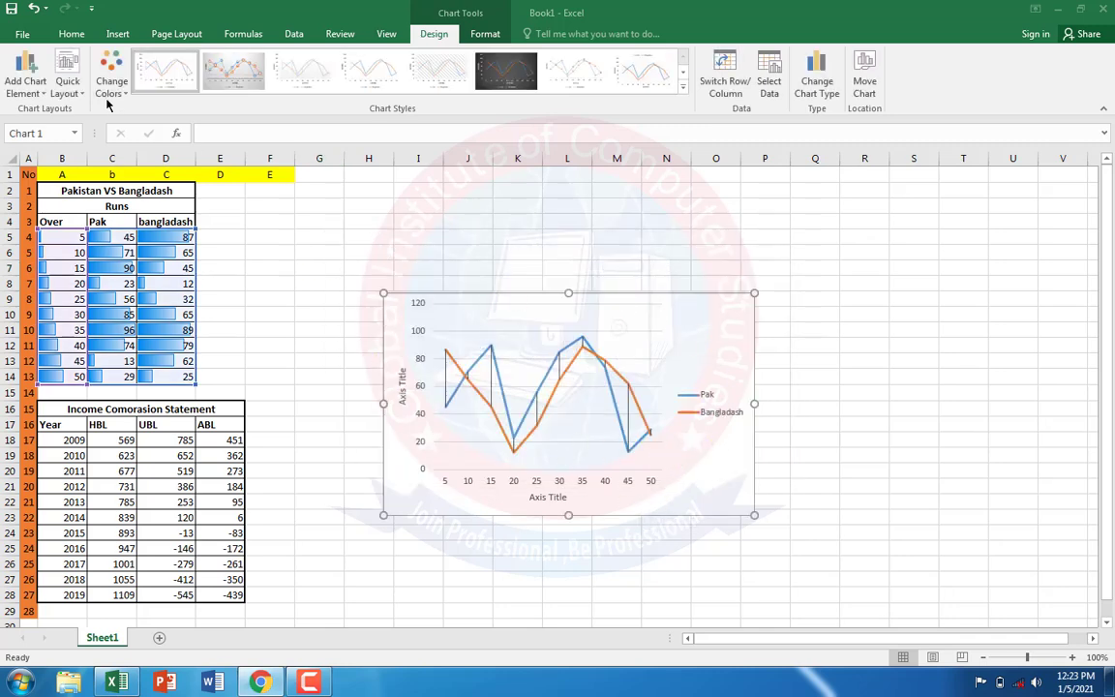
Step: Apply the quick layout with chart title, axis titles and side legend, and title the line chart "Pakistan vs Bangladash"
click(67, 87)
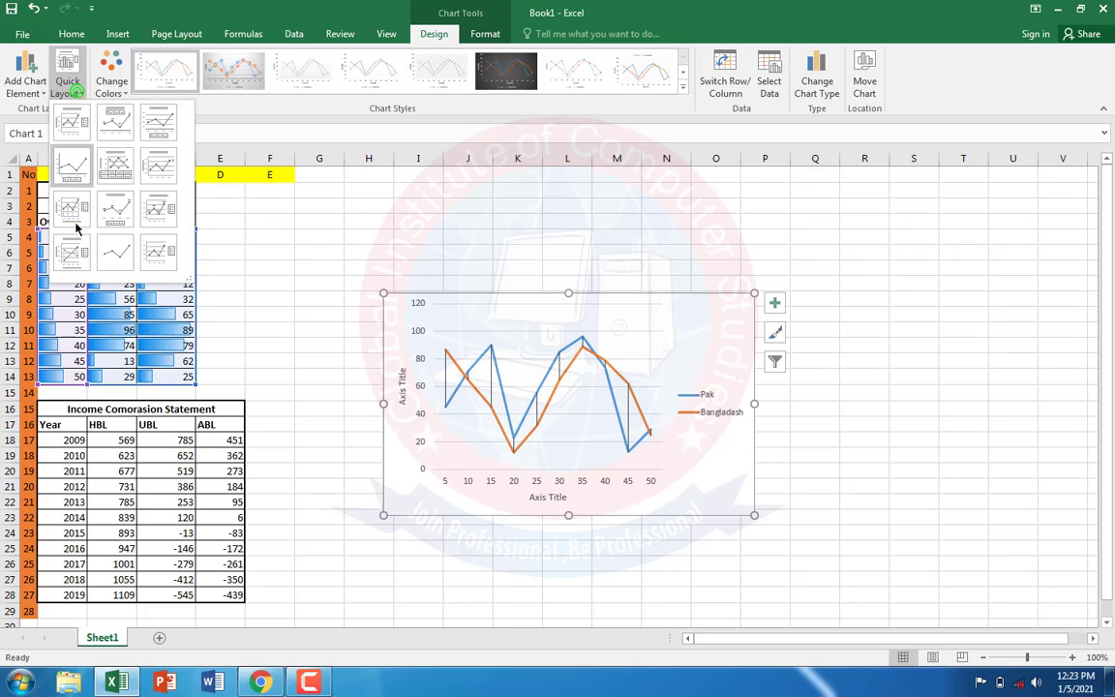
click(71, 251)
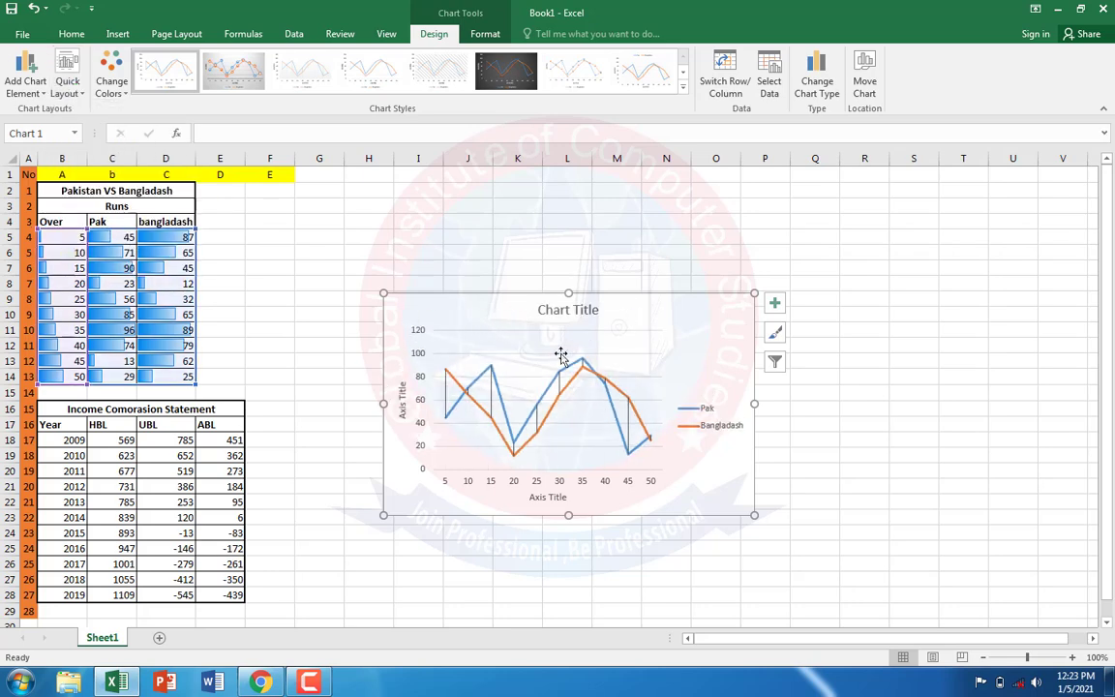
click(549, 312)
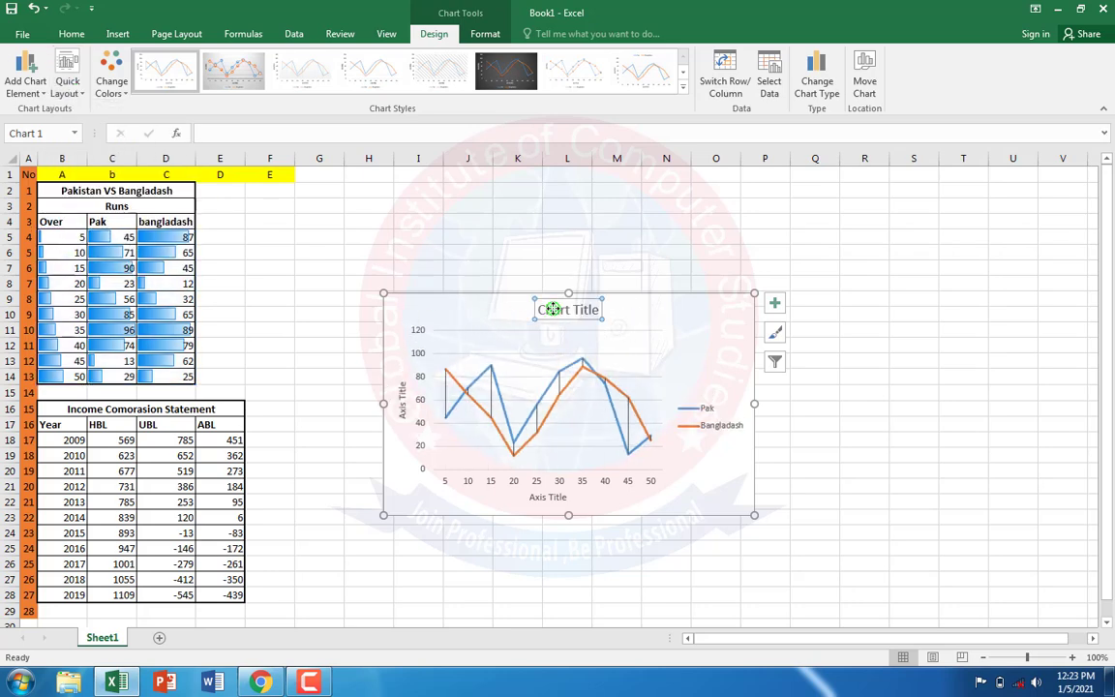
drag(540, 310, 604, 311)
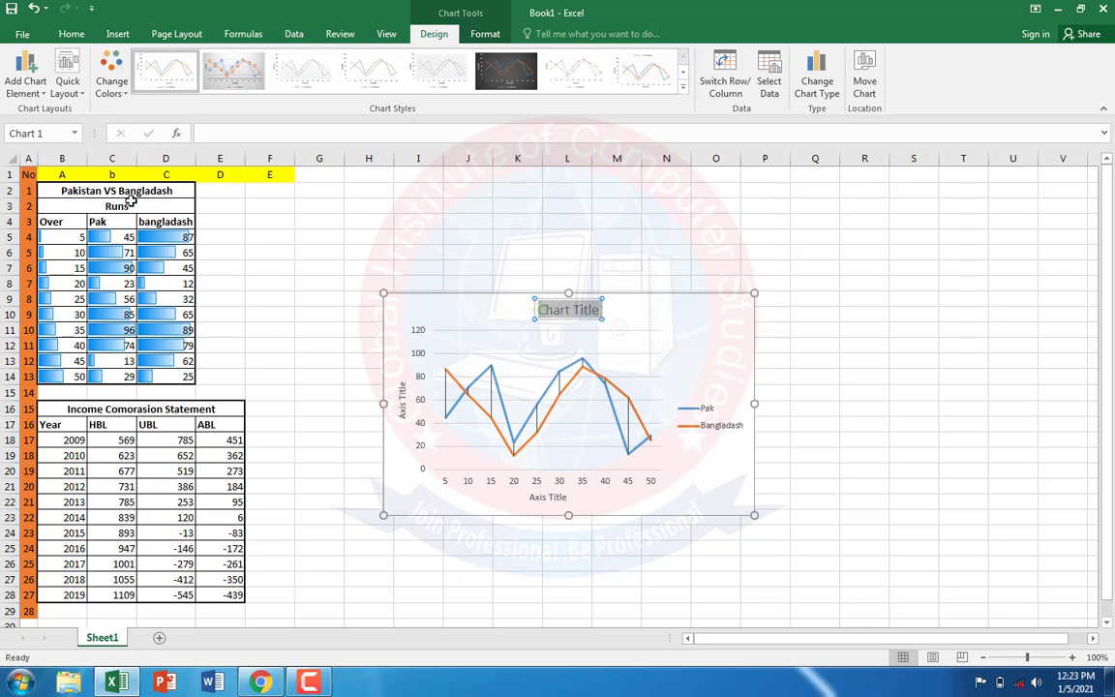
text(Pakist)
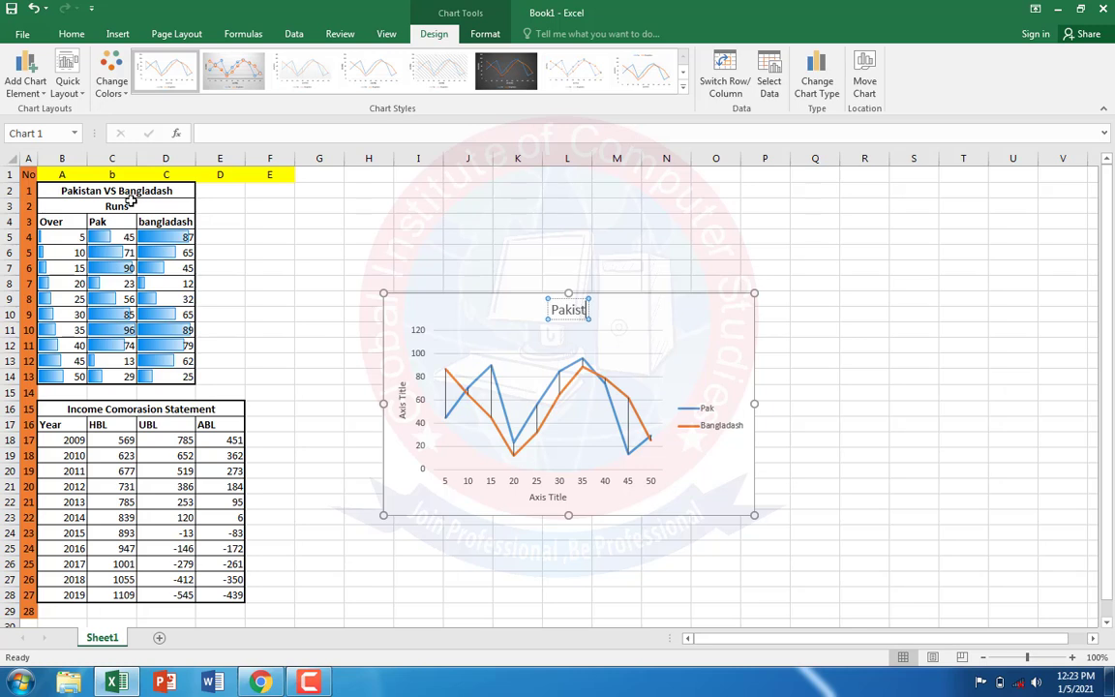
text(an vs)
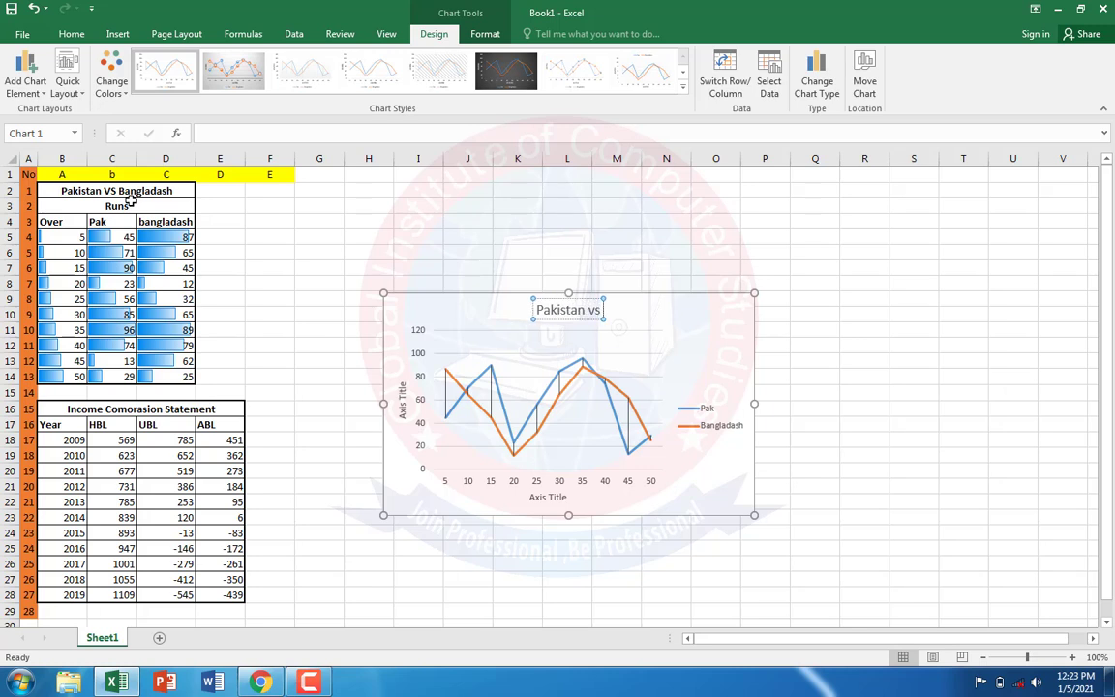
text( Bang)
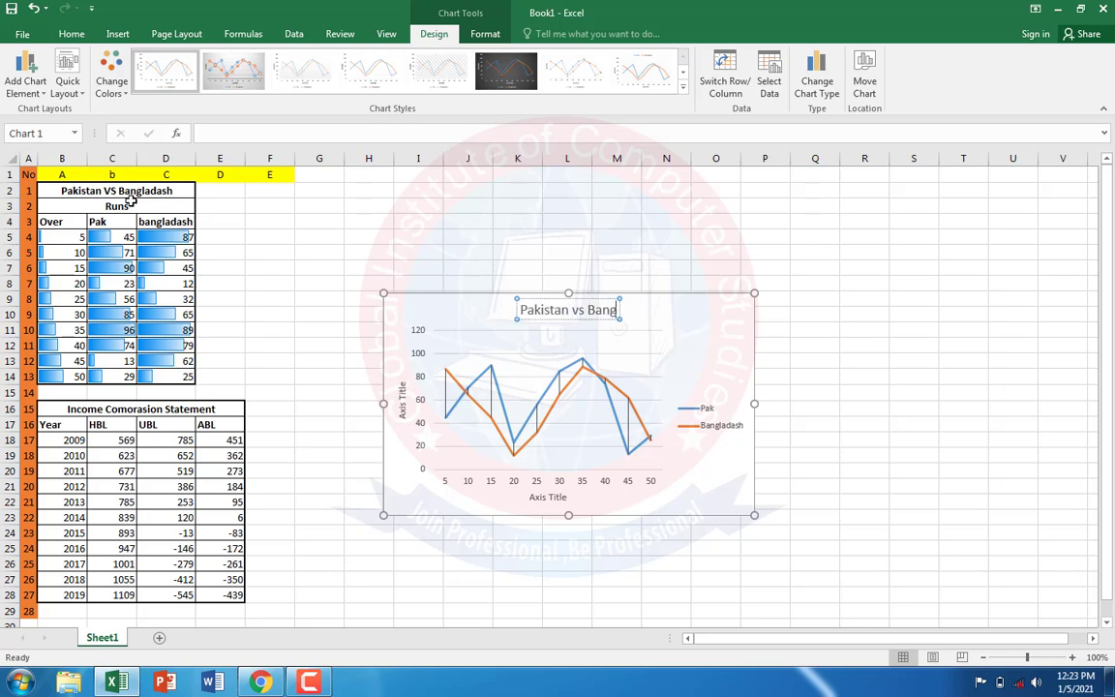
text(ladasg)
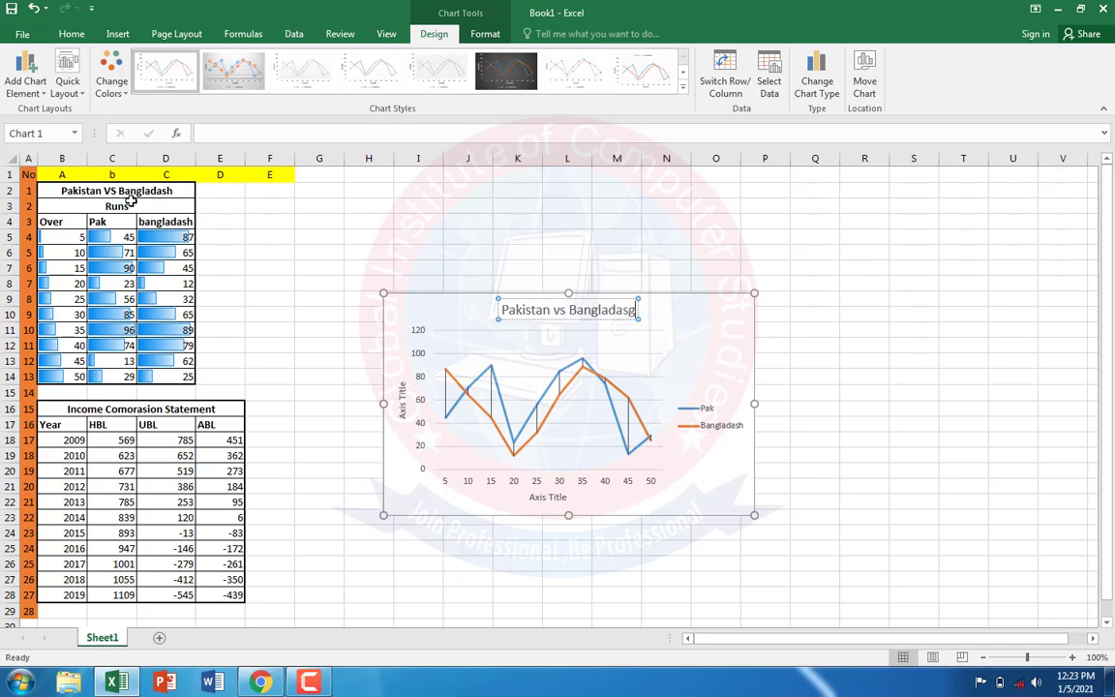
key(BackSpace)
text(h)
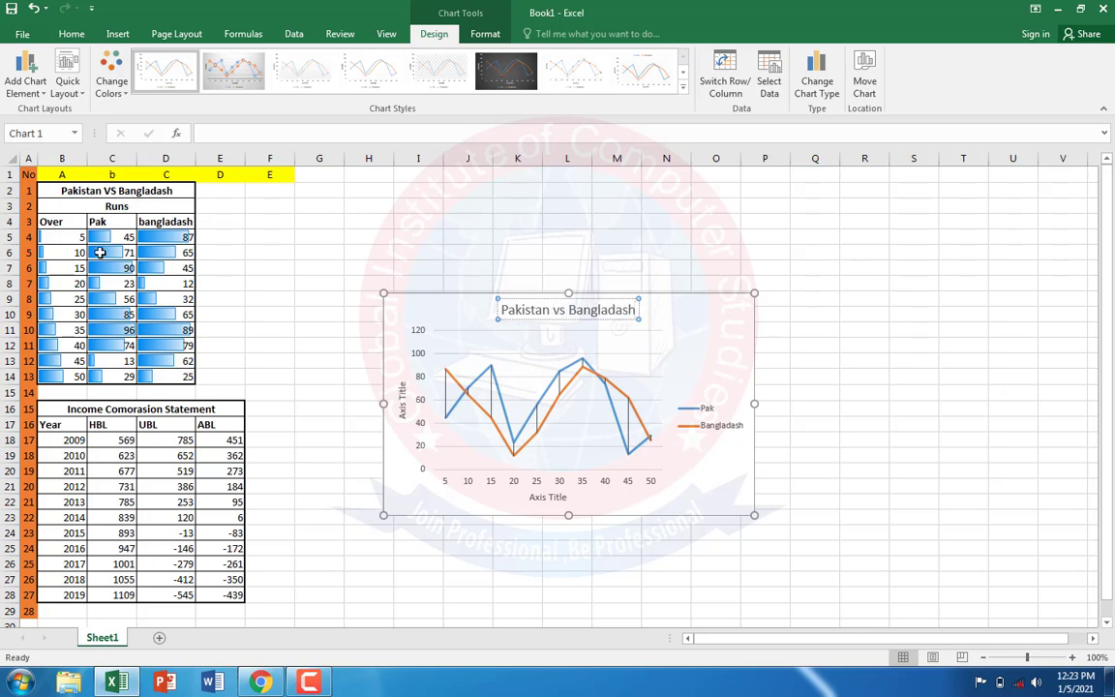
Step: Change the vertical axis title to "Runs" and set its orientation to Vertical Text
click(404, 400)
click(403, 398)
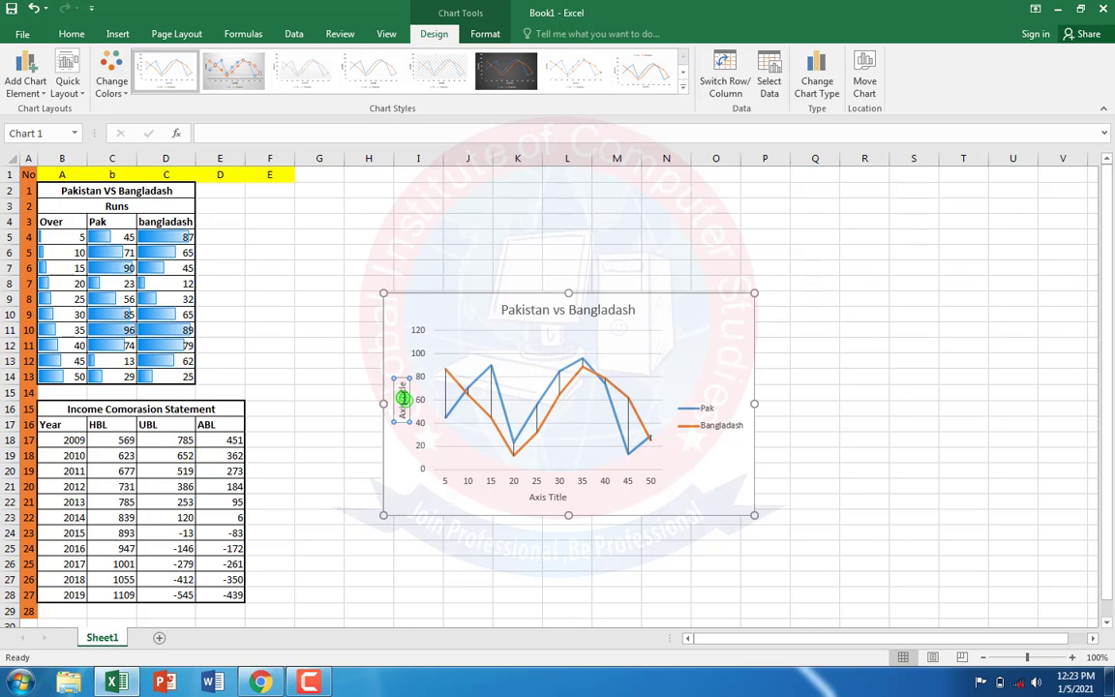
key(BackSpace)
key(BackSpace)
key(BackSpace)
key(BackSpace)
key(BackSpace)
key(BackSpace)
key(BackSpace)
key(BackSpace)
key(BackSpace)
key(BackSpace)
text(Runs)
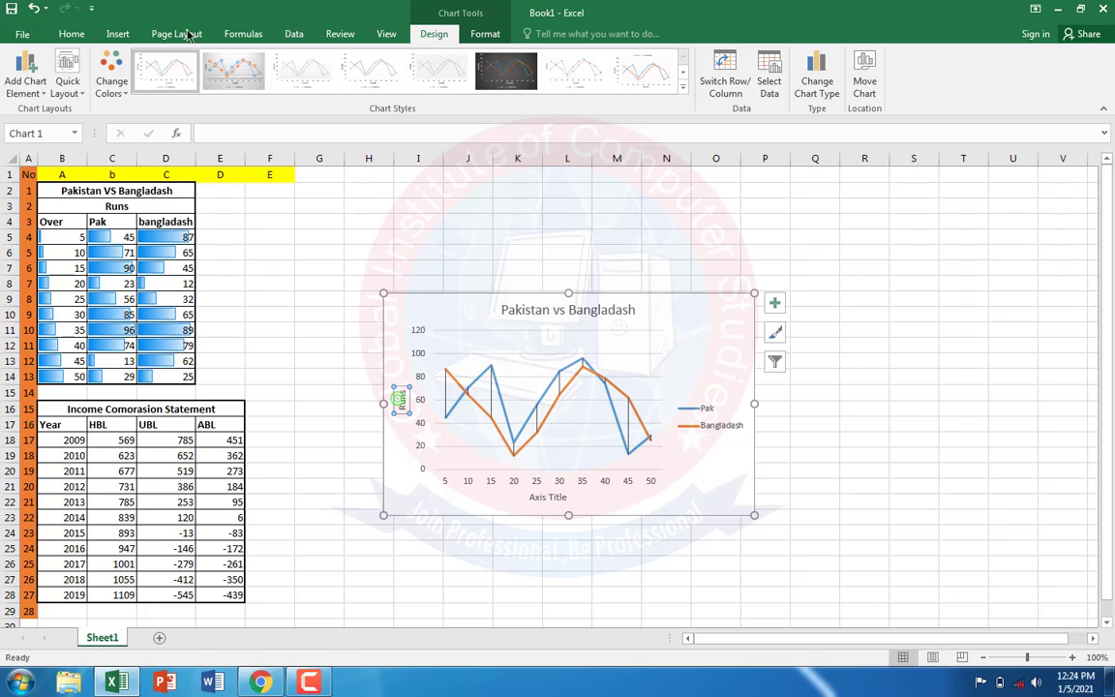
click(64, 35)
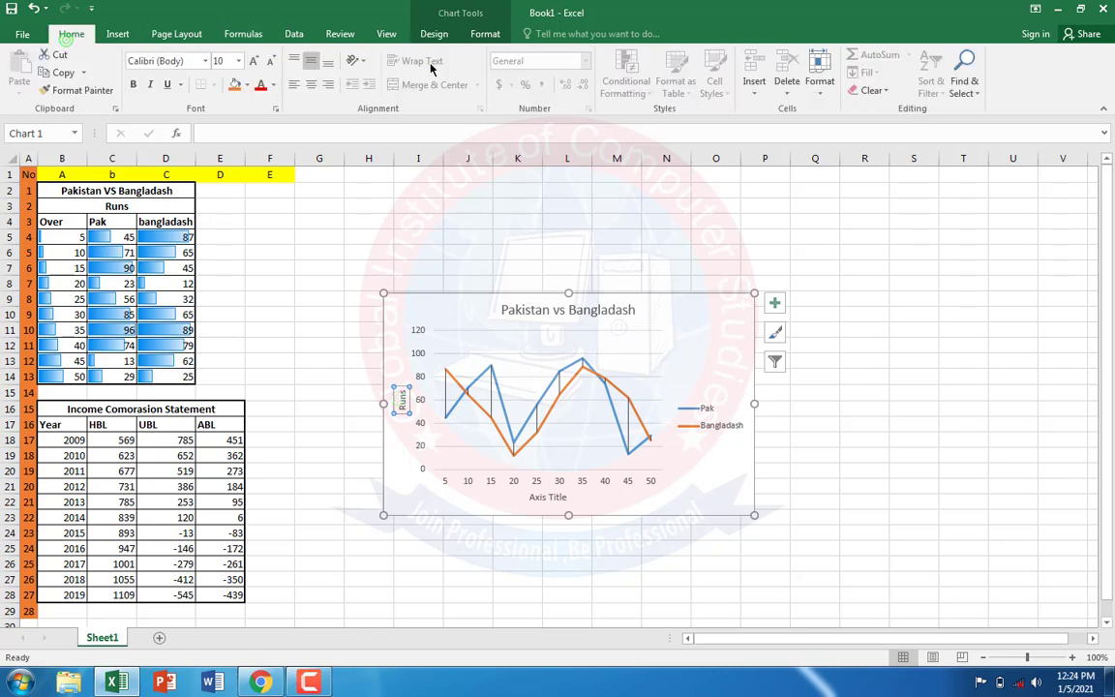
click(362, 61)
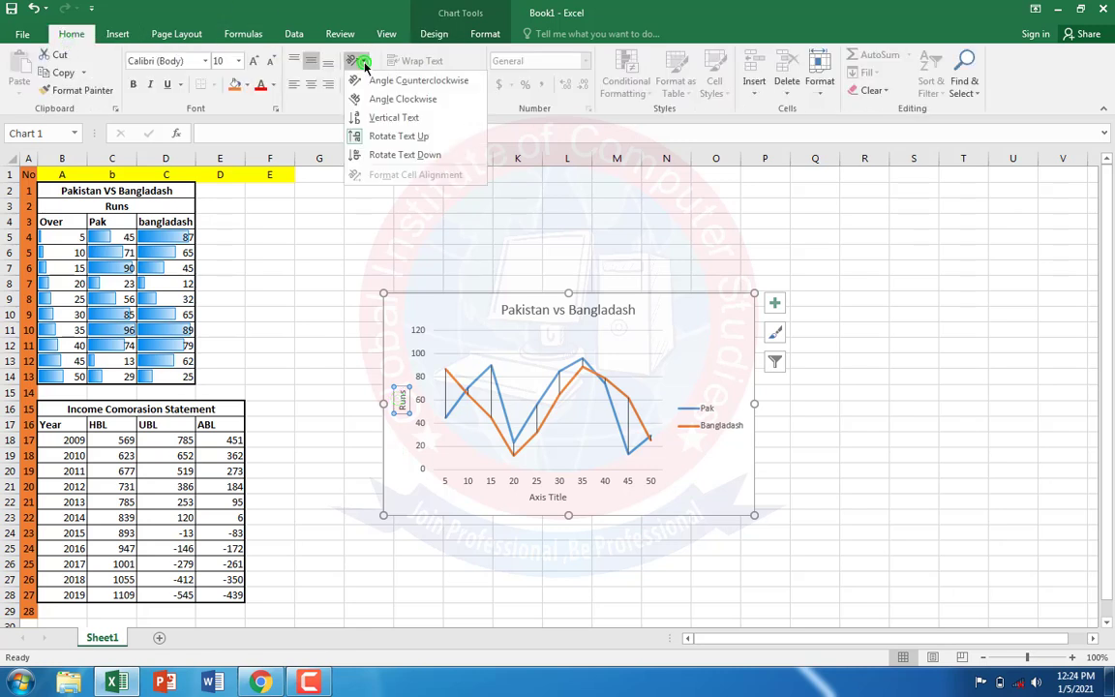
click(381, 119)
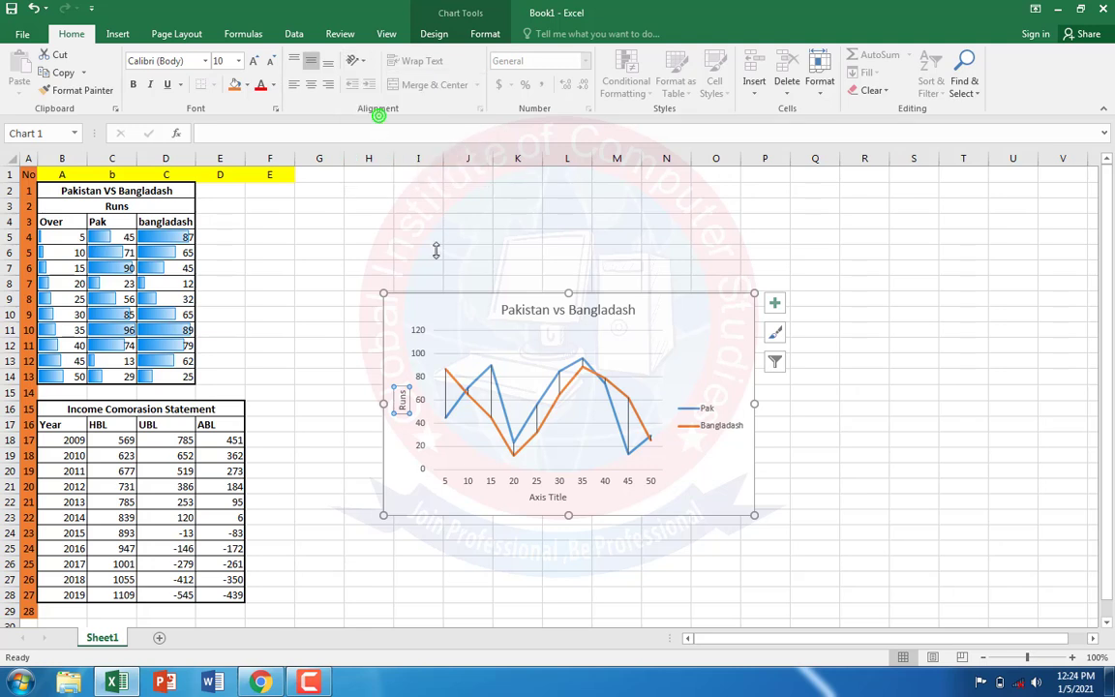
Step: Change the horizontal axis title of the line chart to "over"
click(548, 498)
click(560, 499)
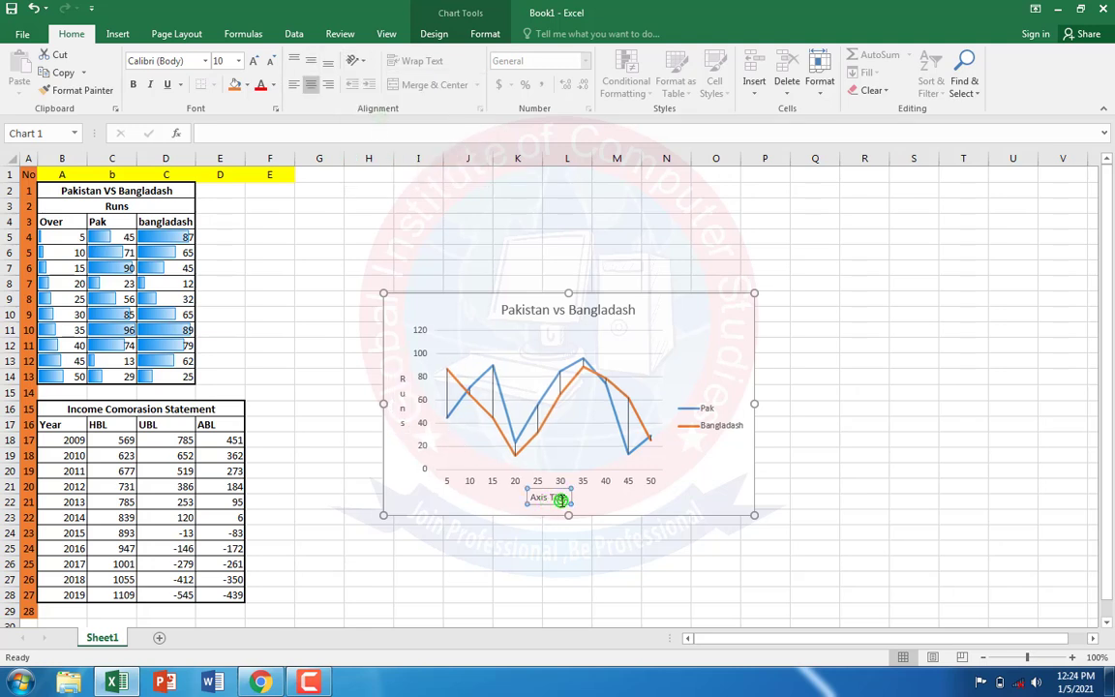
drag(532, 498, 573, 500)
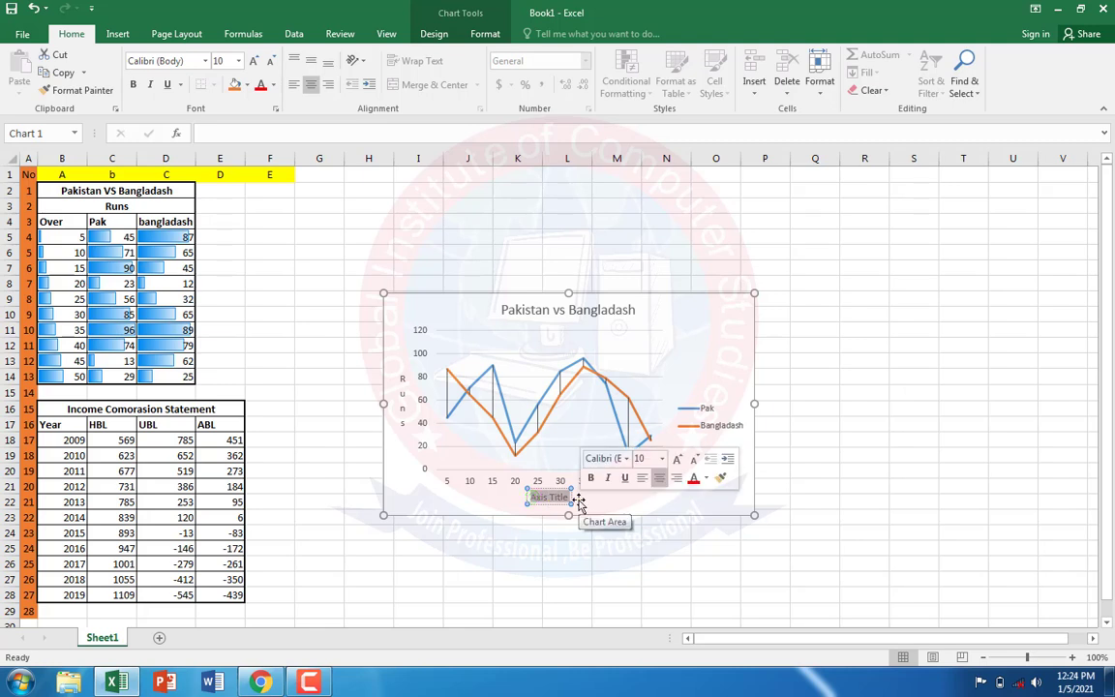
text(O)
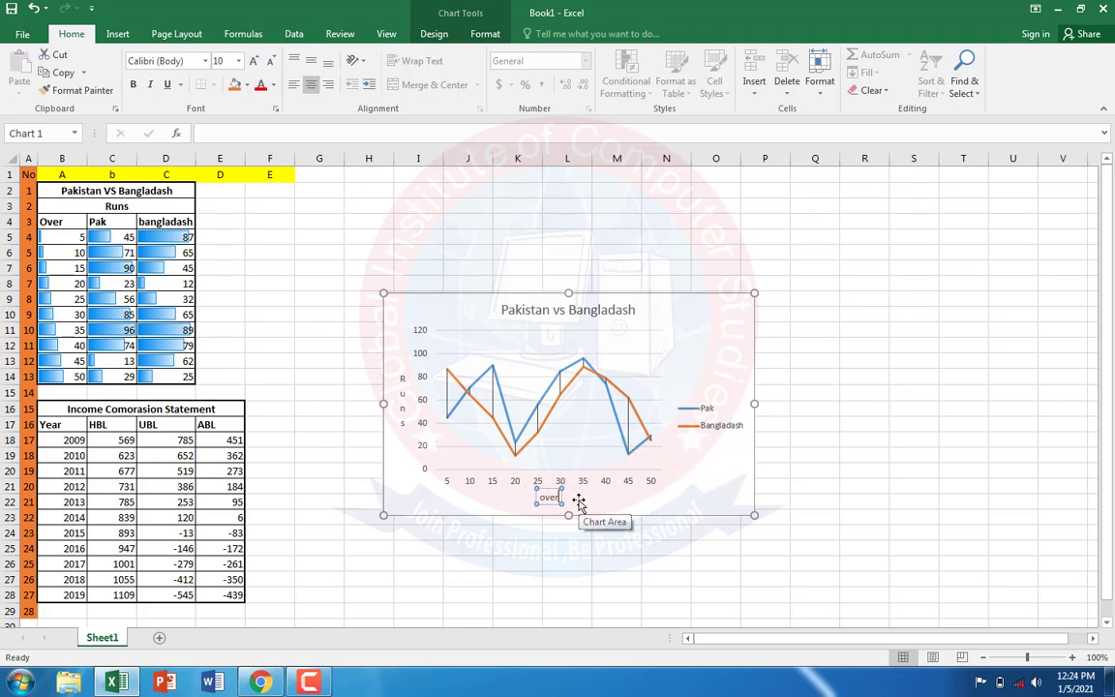
click(854, 463)
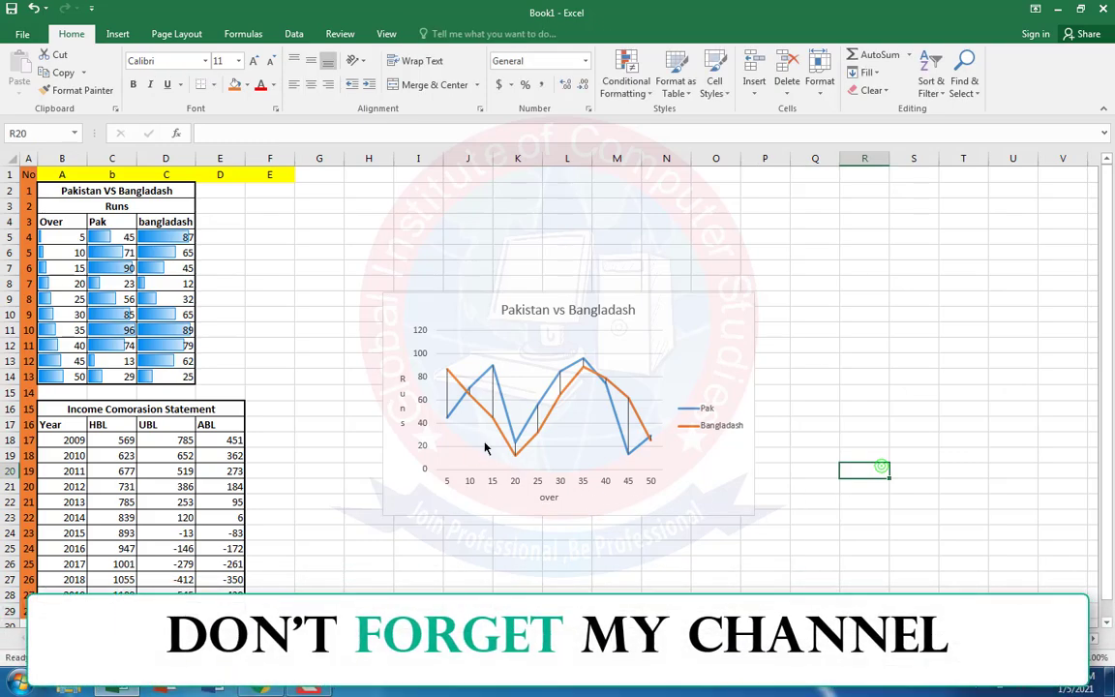
Step: Check the runs chart in the PDF in Chrome, return to Excel and shrink the line chart to about 3.92 by 2.44 inches beside the runs table
click(502, 410)
click(264, 689)
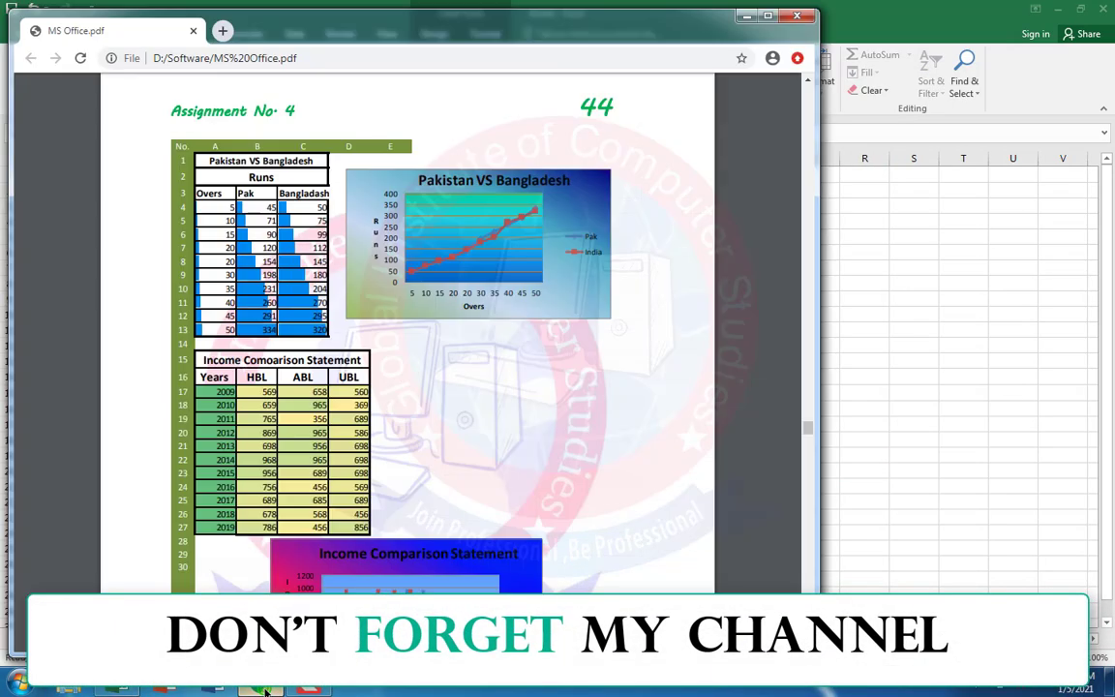
click(263, 689)
click(724, 511)
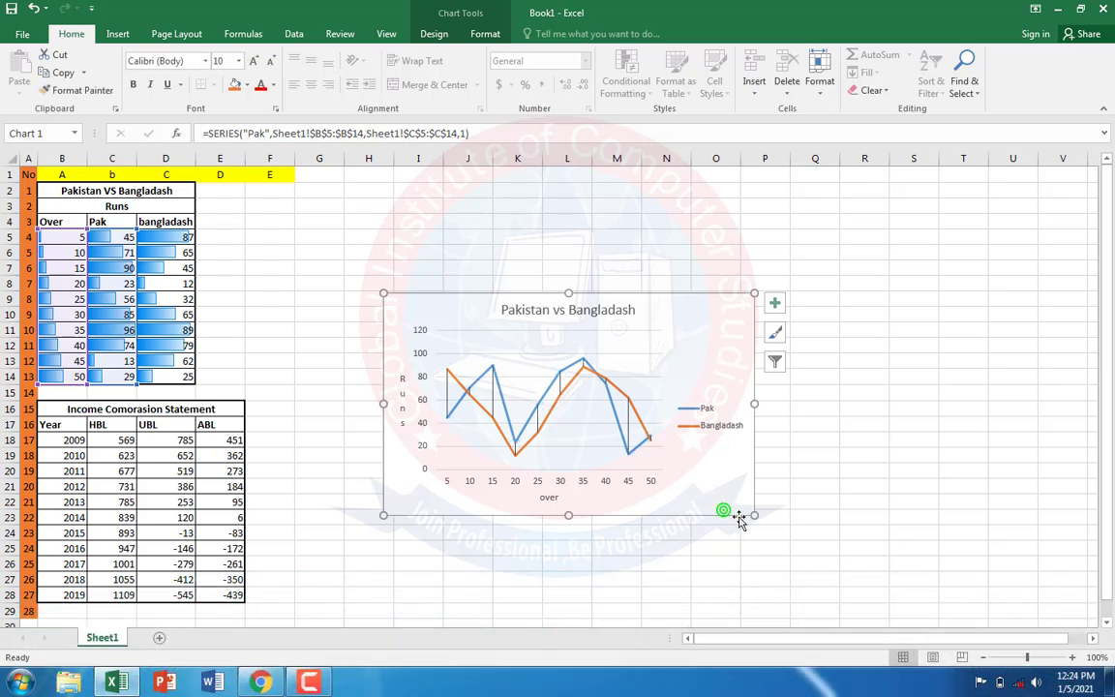
drag(753, 516, 674, 492)
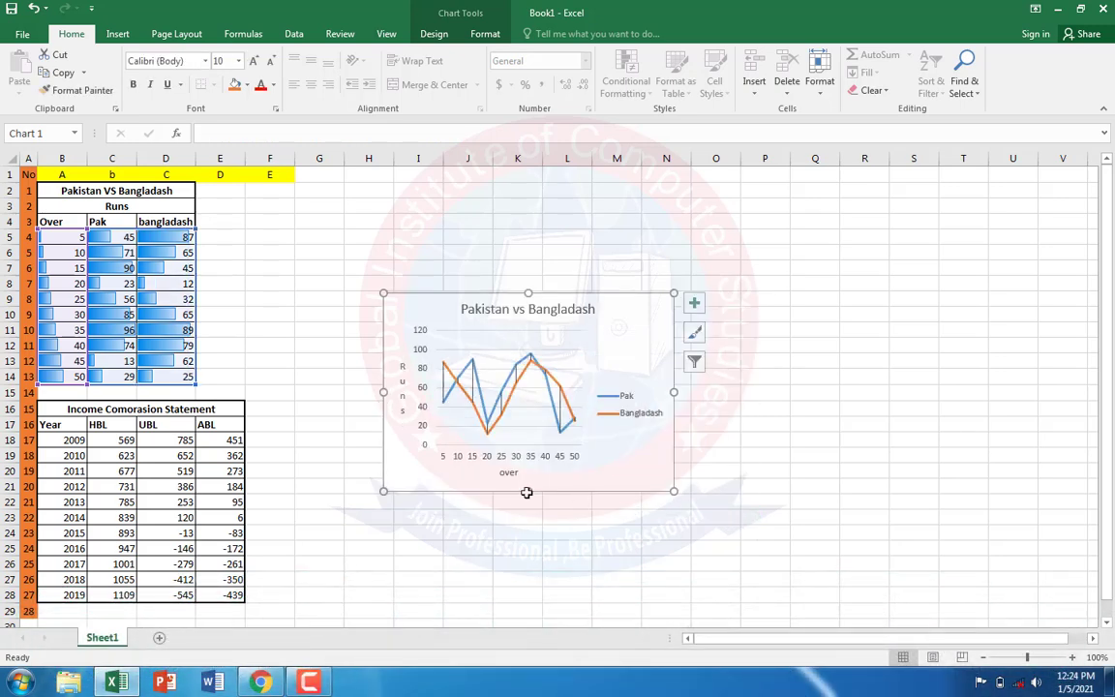
drag(528, 495, 528, 474)
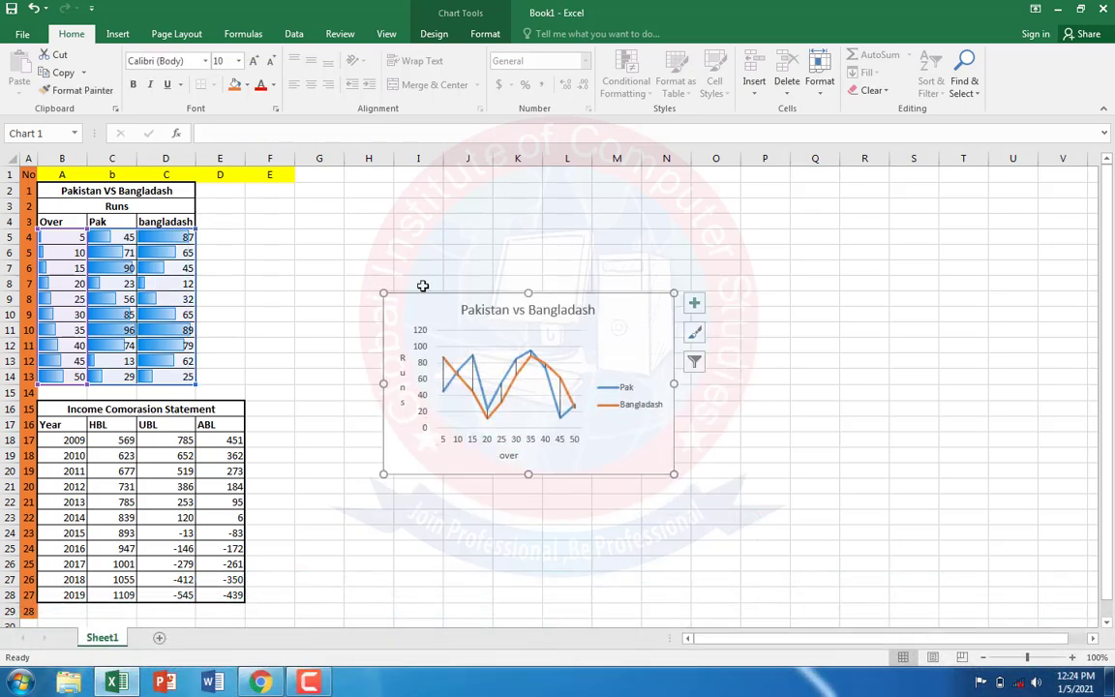
drag(431, 293, 285, 197)
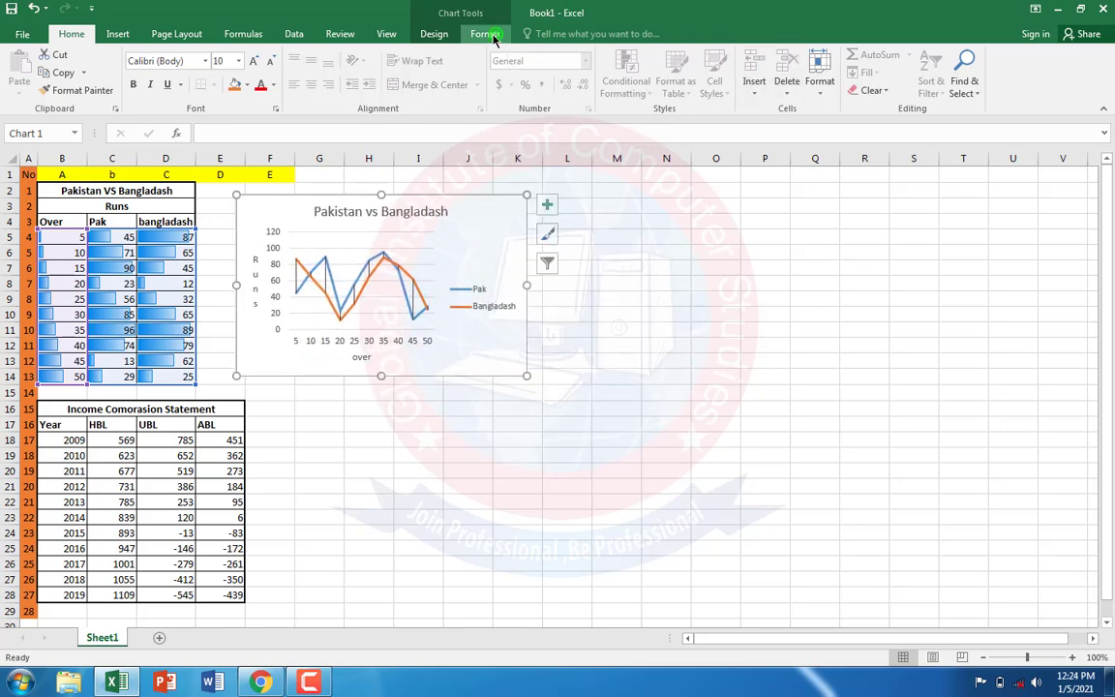
Step: Apply the second chart style, with grey gradient background and values inside round markers, to the line chart
click(435, 34)
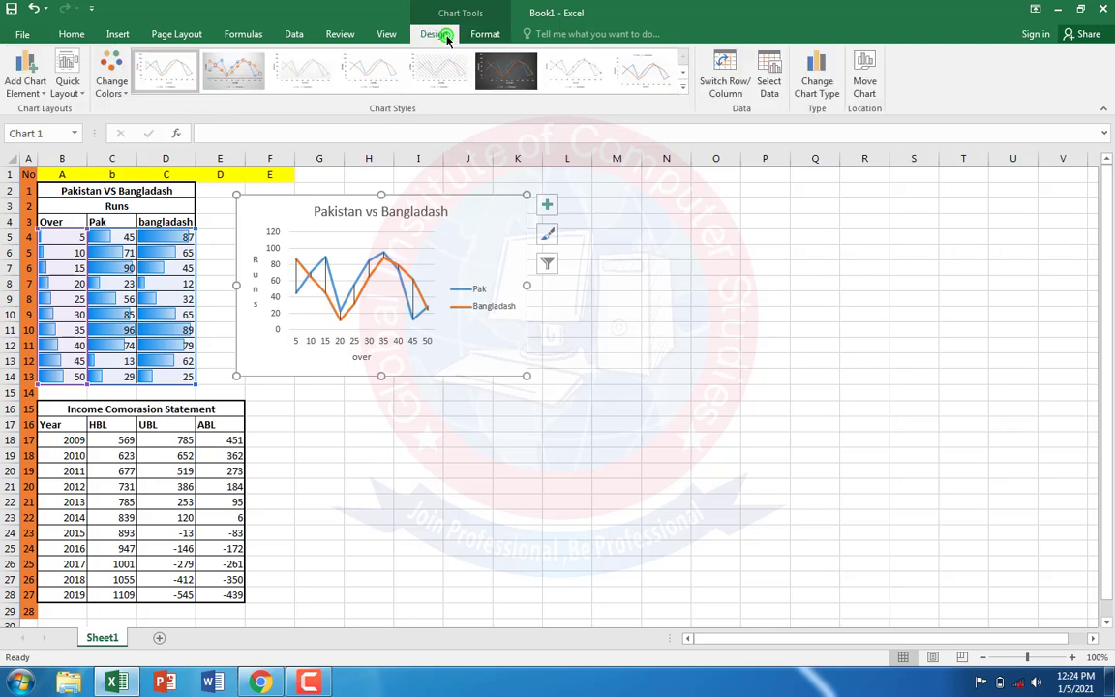
click(167, 74)
click(309, 73)
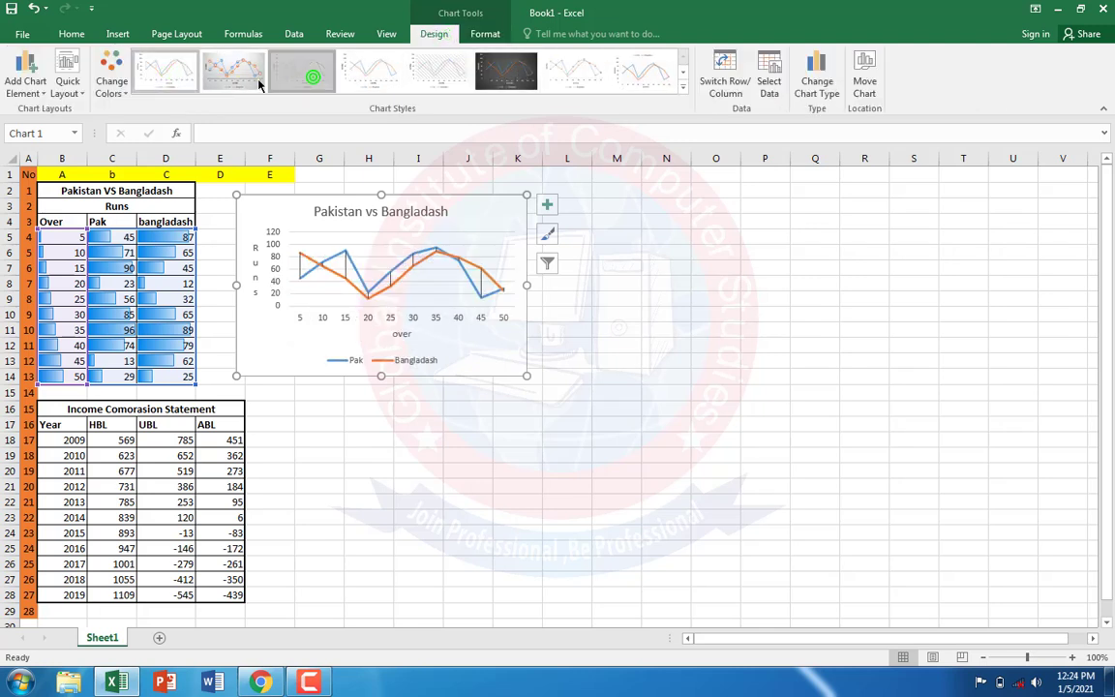
click(240, 83)
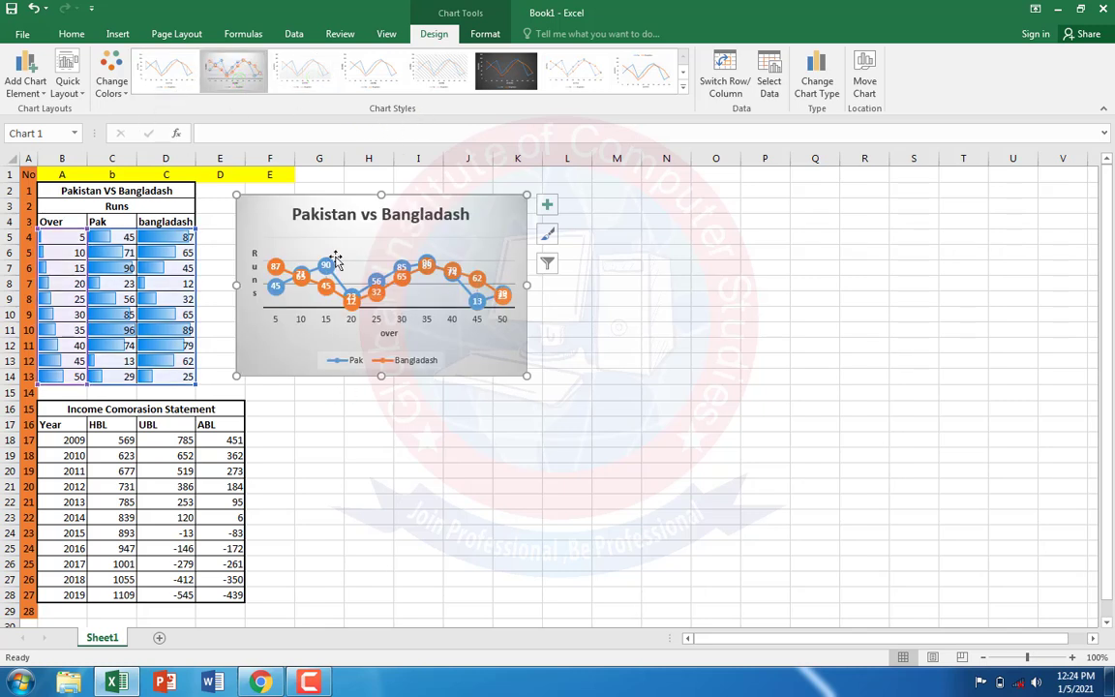
Step: Apply a gradient fill to the line chart's chart area and colour its first gradient stop yellow
click(490, 35)
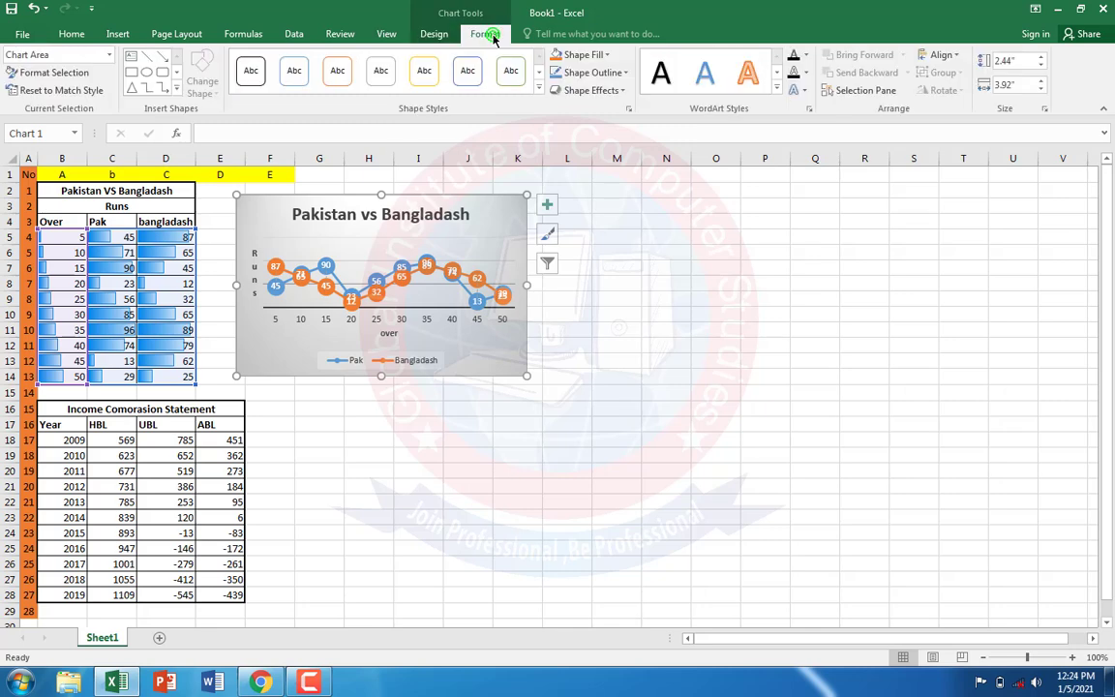
click(606, 55)
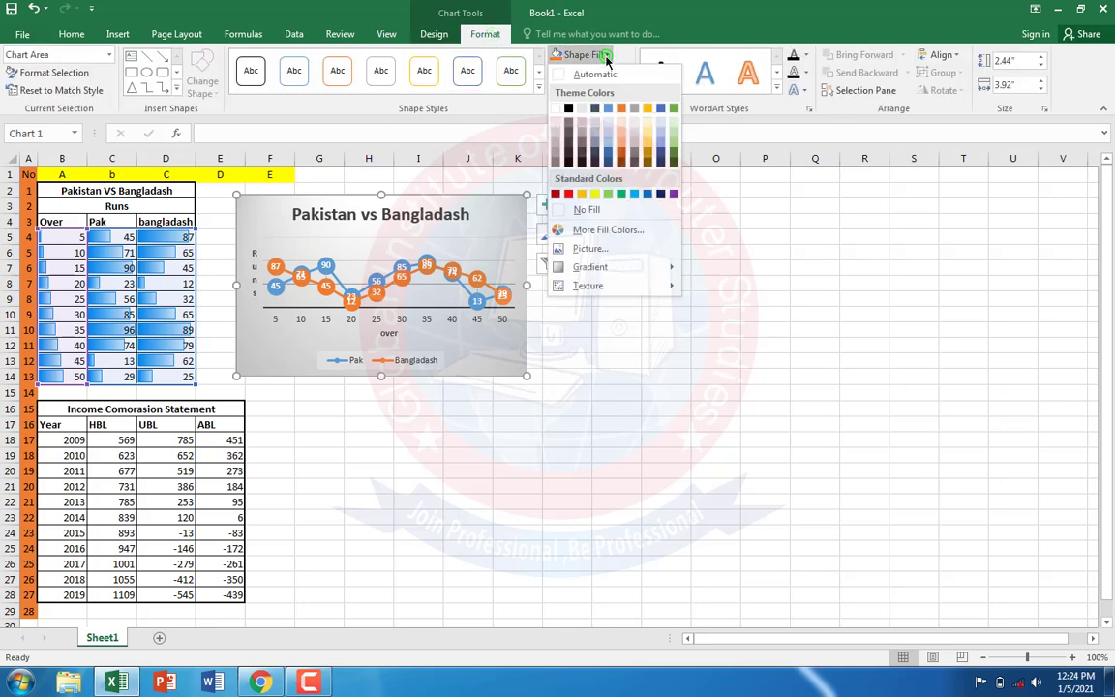
mouse_move(602, 267)
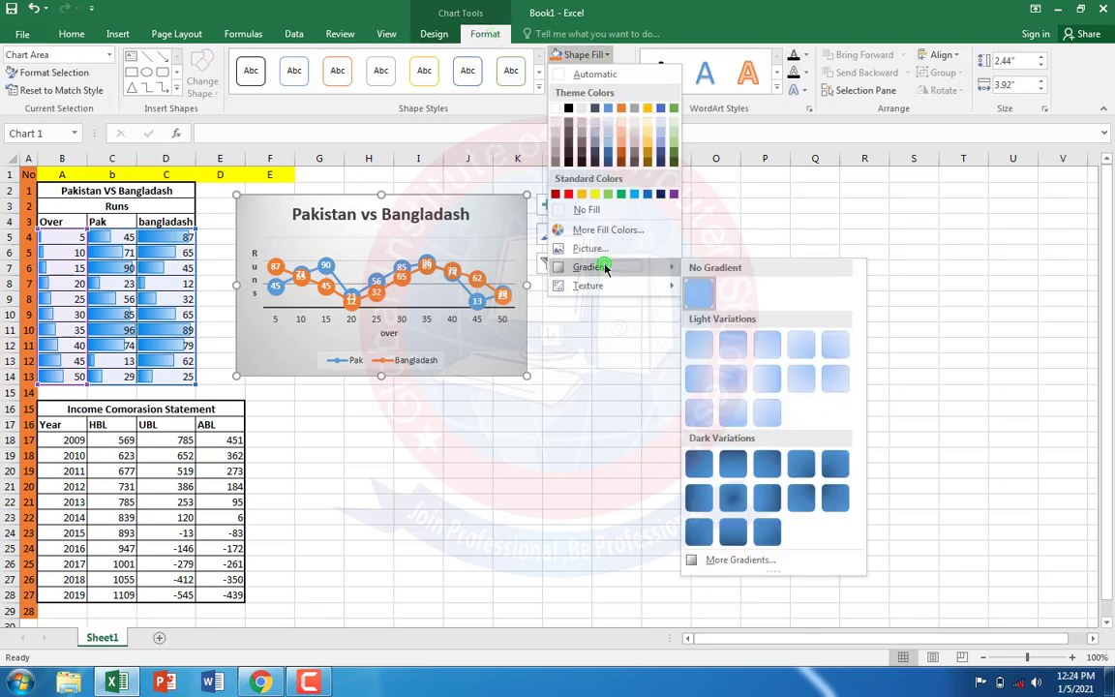
click(728, 570)
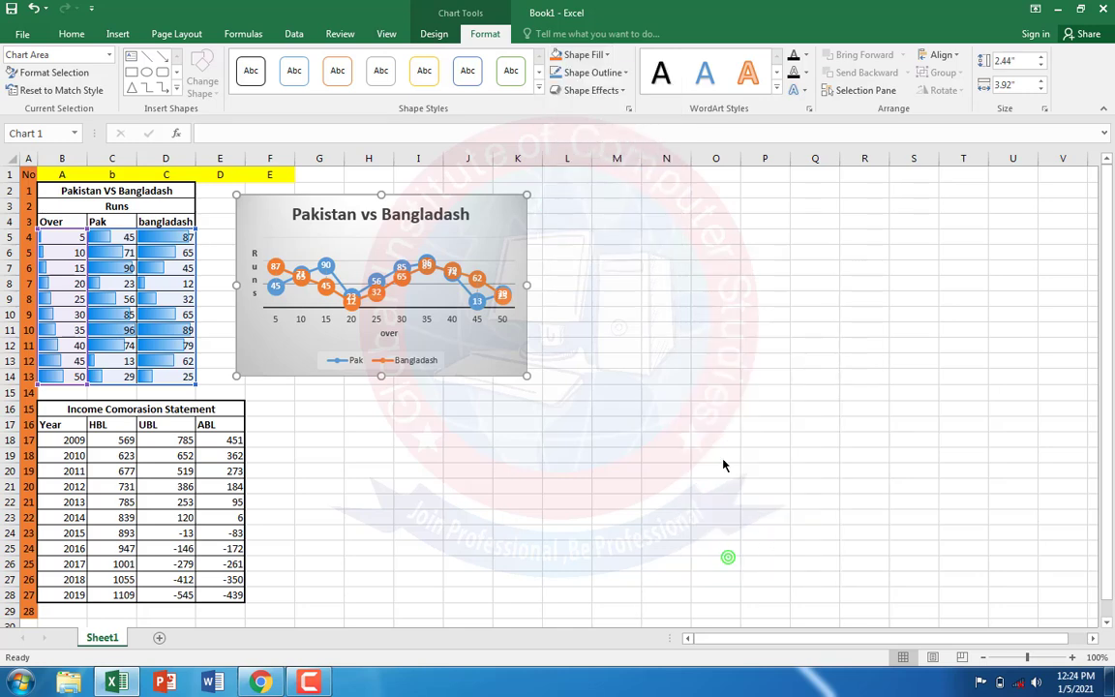
click(942, 308)
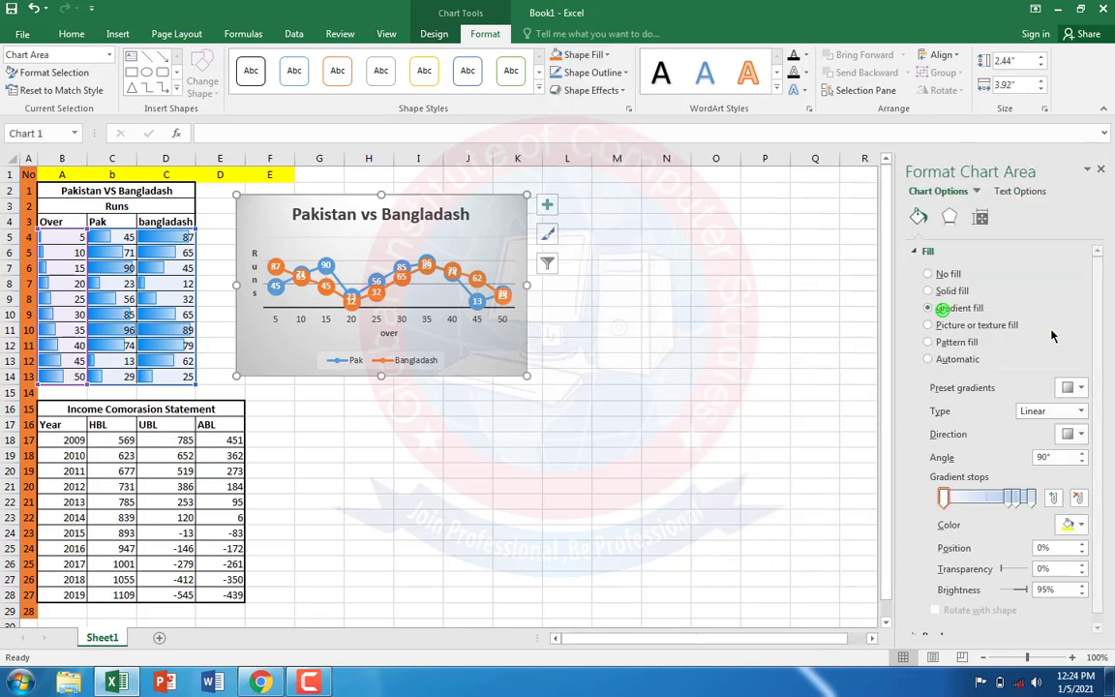
click(1073, 523)
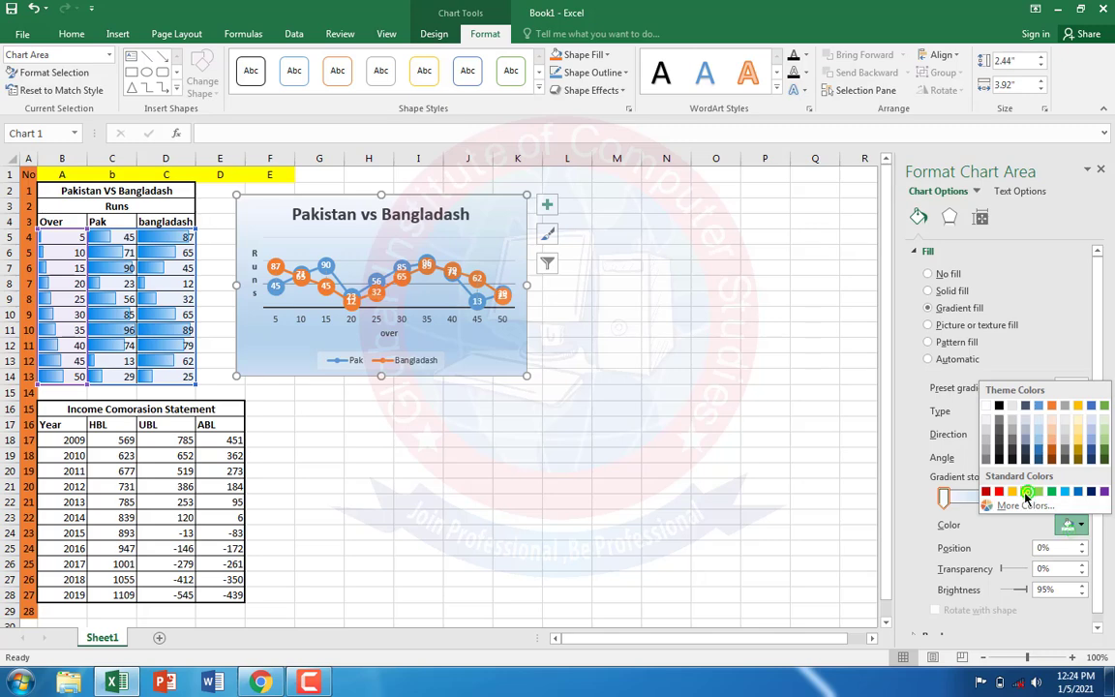
click(1025, 492)
Step: Remove the chart area's middle gradient stops and colour the end stop at 100% green, keeping the gradient type Linear
click(1016, 498)
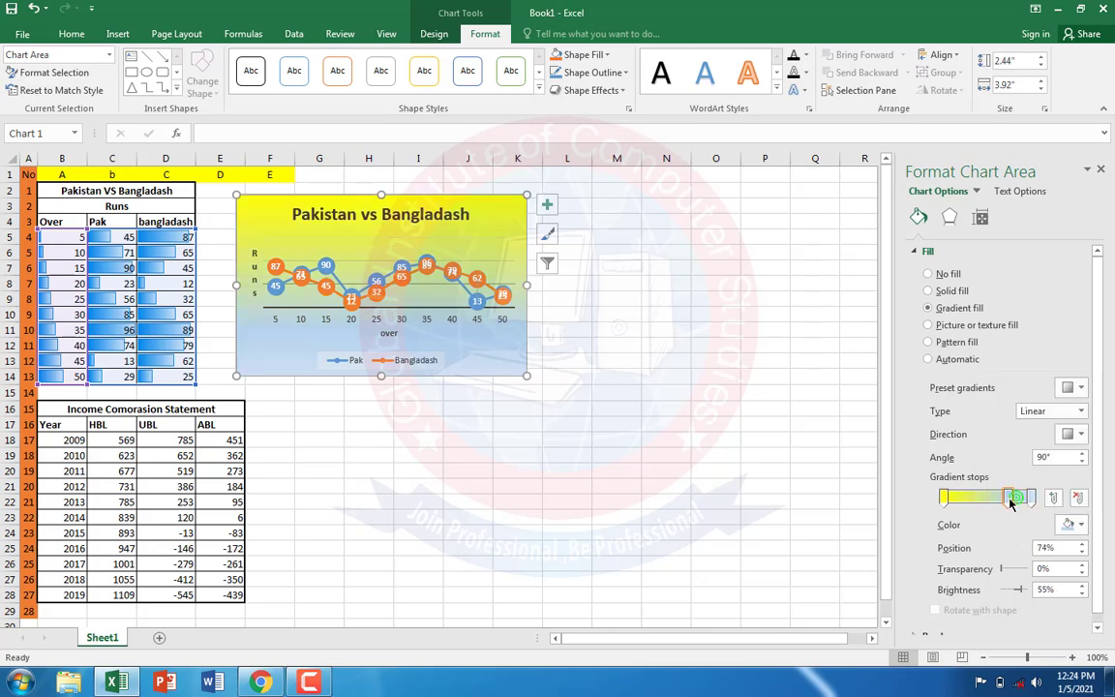
click(1073, 522)
click(947, 463)
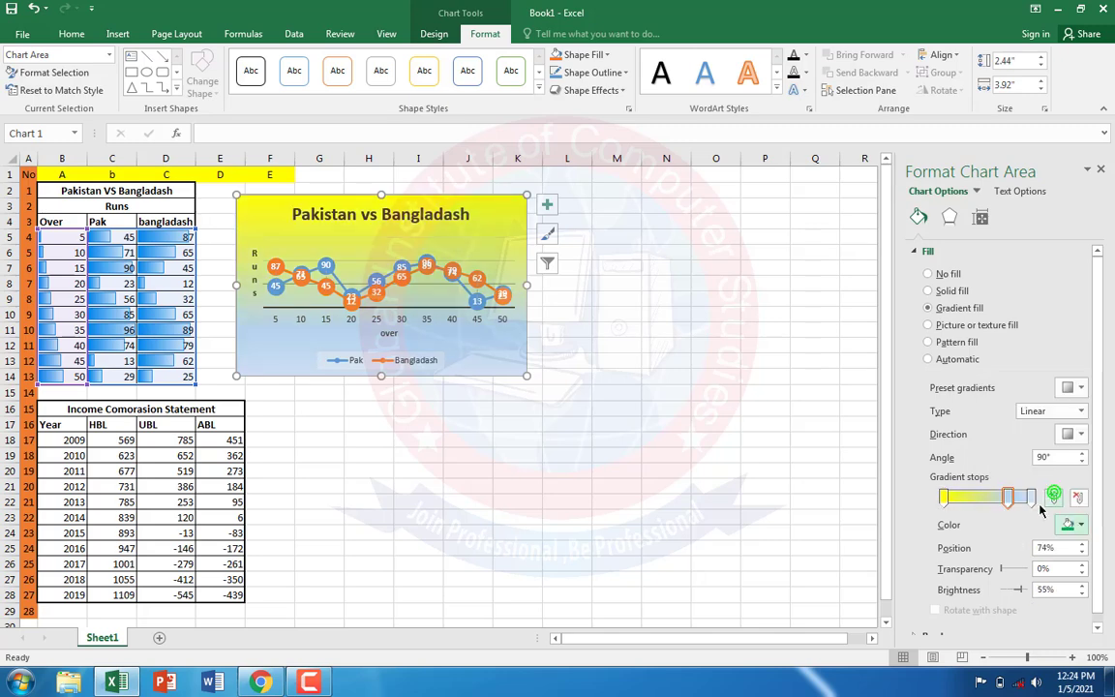
drag(1031, 499, 1020, 587)
drag(1009, 500, 1039, 498)
click(1078, 411)
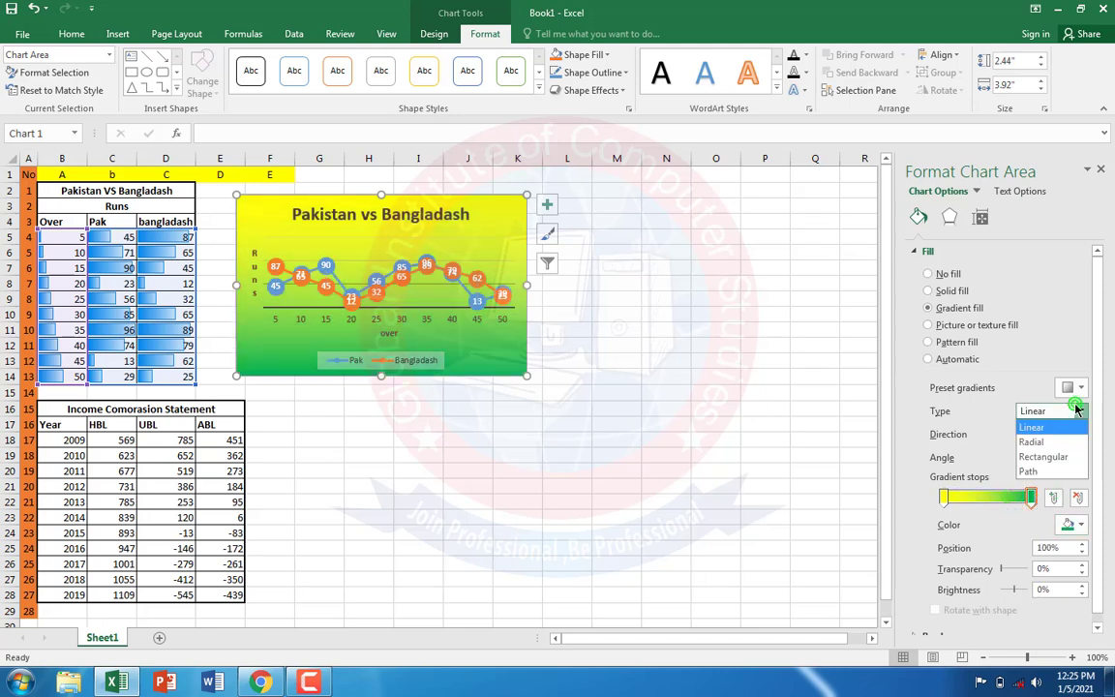
click(401, 241)
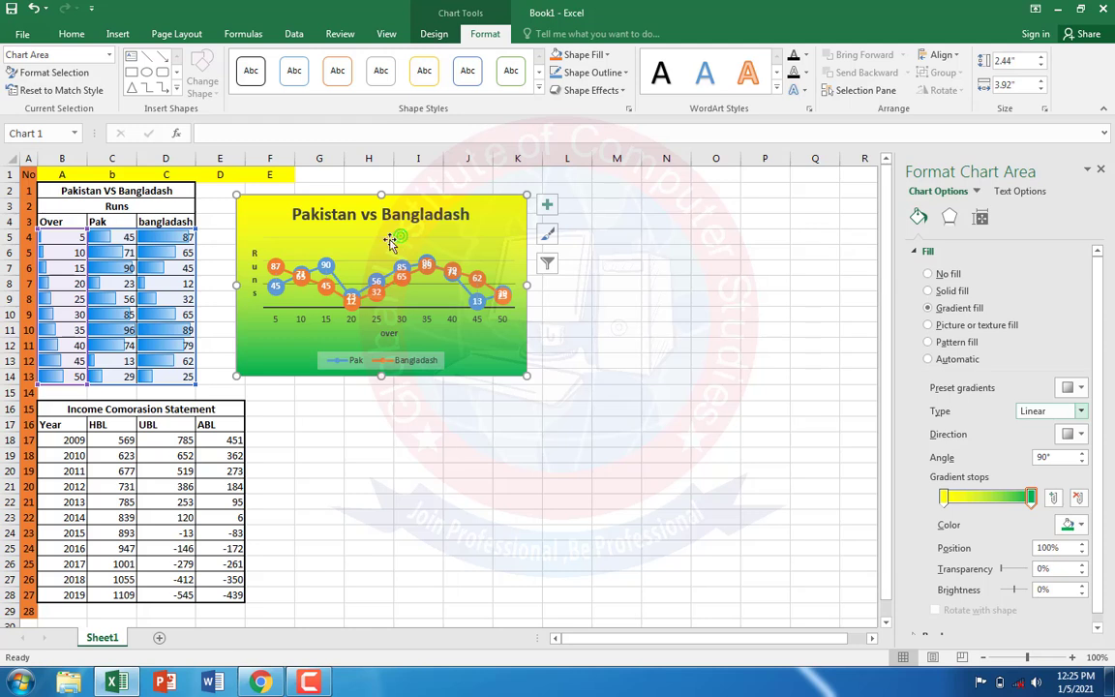
Step: Give the line chart's plot area a gradient fill from dark blue at the first stop to red at the last
click(358, 241)
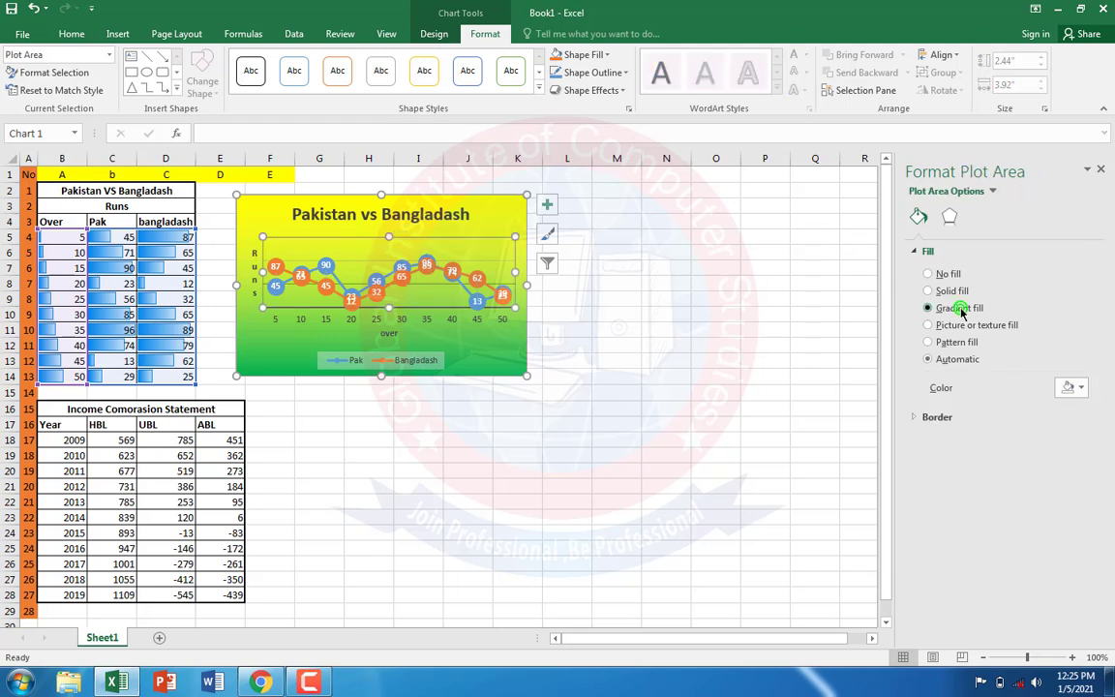
click(1068, 529)
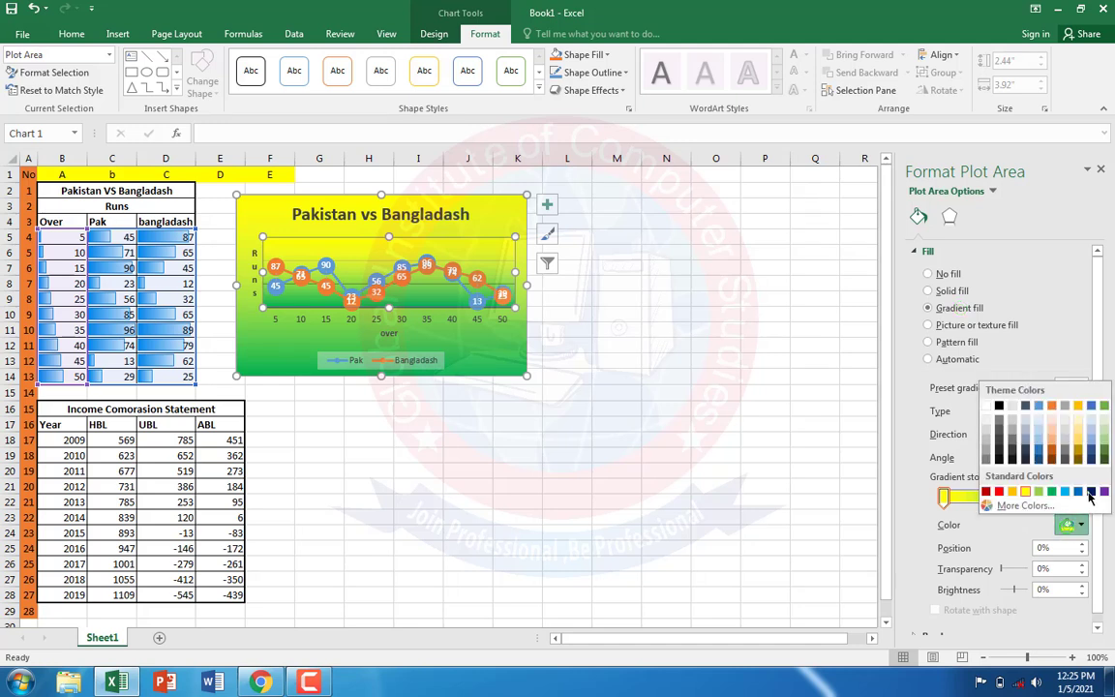
click(1089, 495)
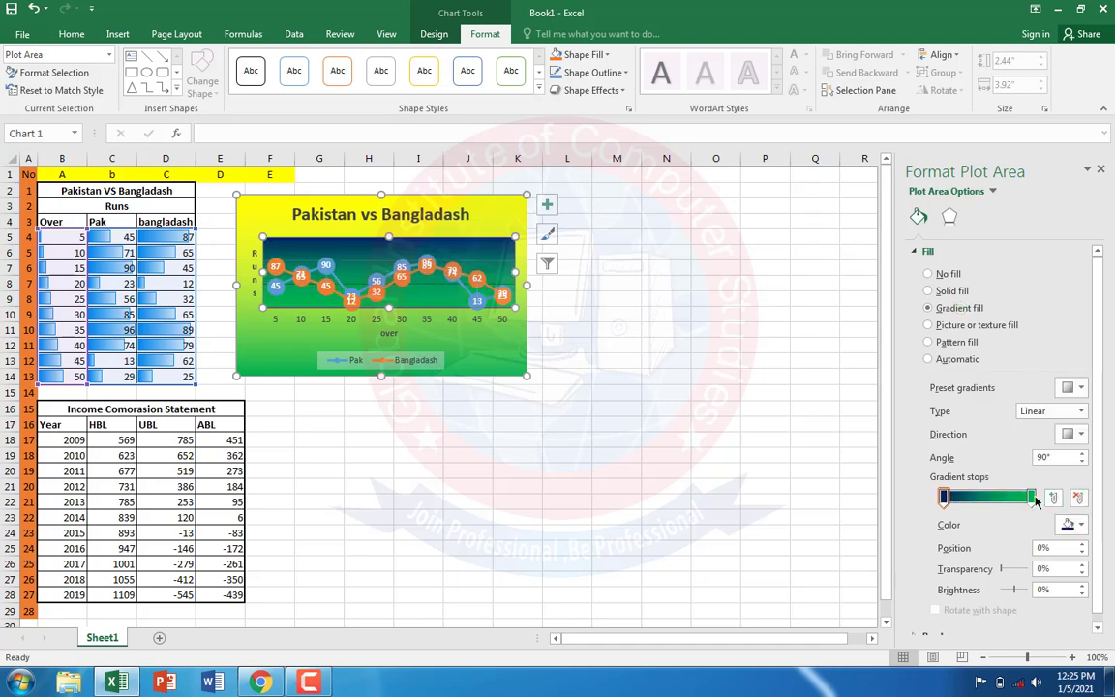
click(1032, 497)
click(1069, 525)
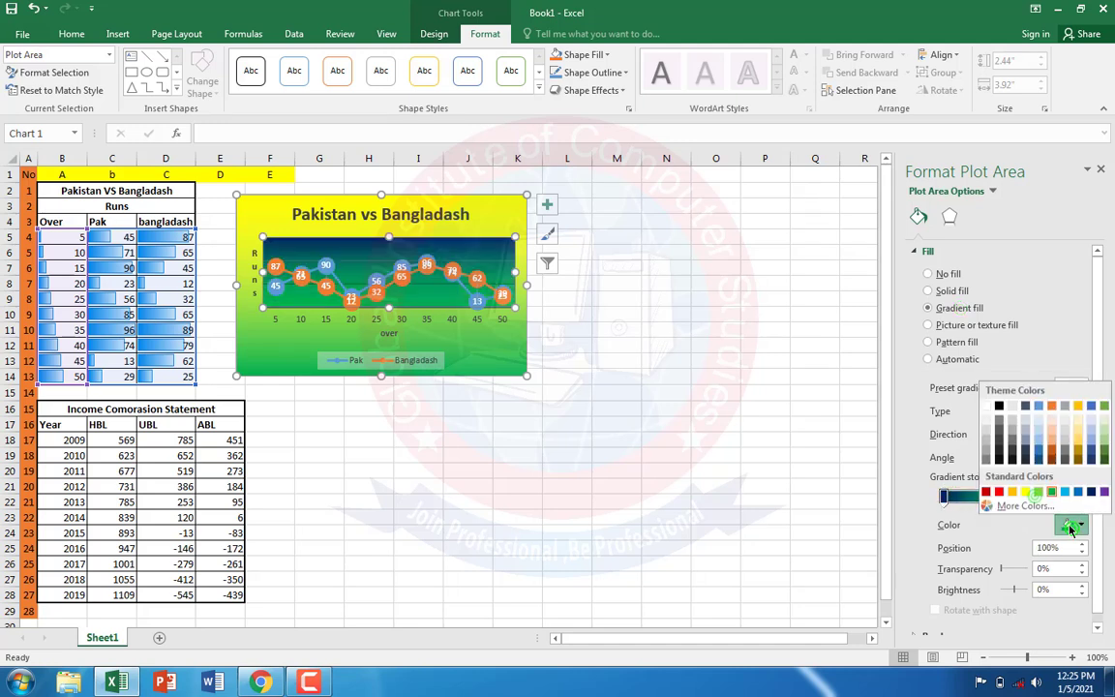
click(999, 494)
click(557, 517)
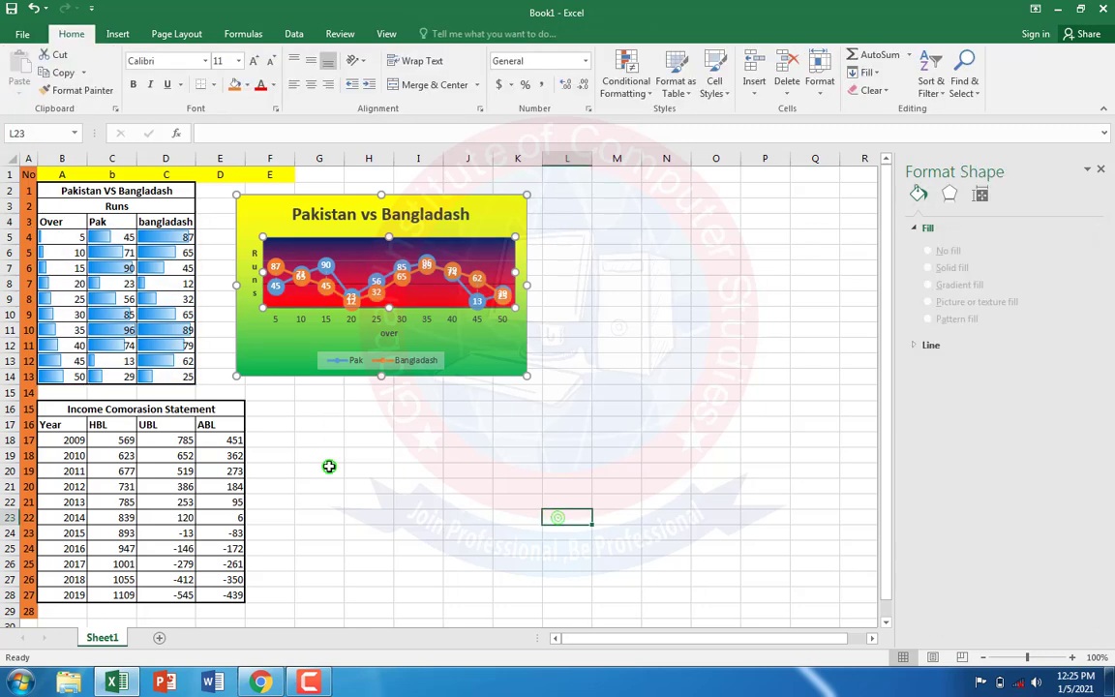
click(329, 466)
Step: Check the Assignment No. 4 page of the MS Office PDF in Chrome and return to the Excel worksheet
click(256, 602)
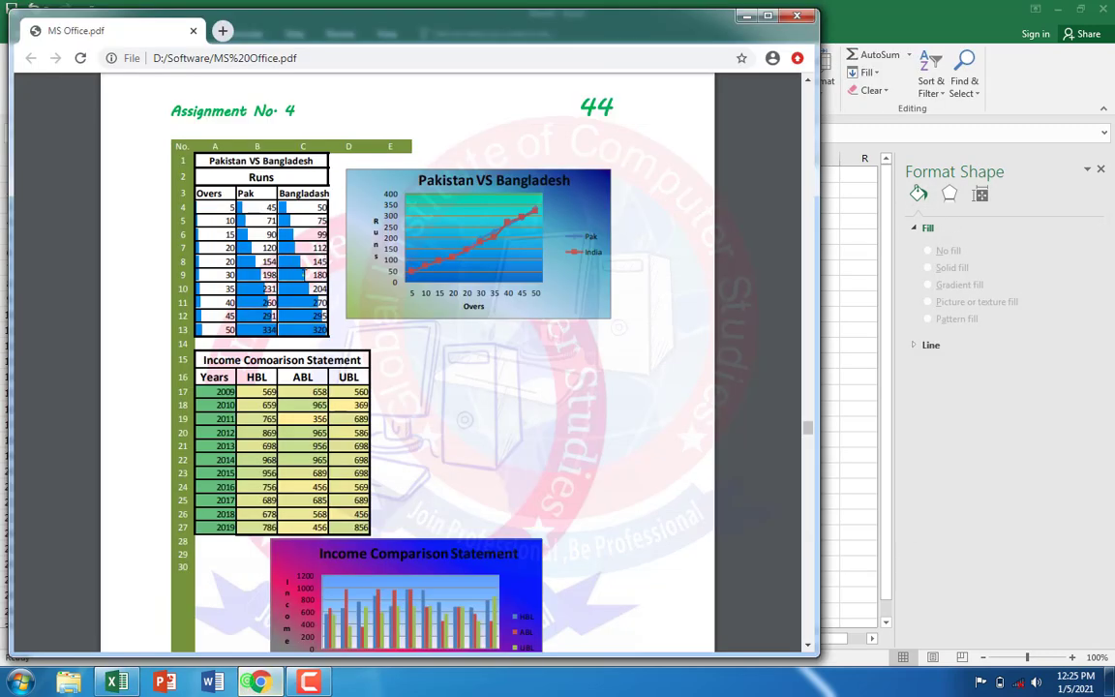
key(alt+Tab)
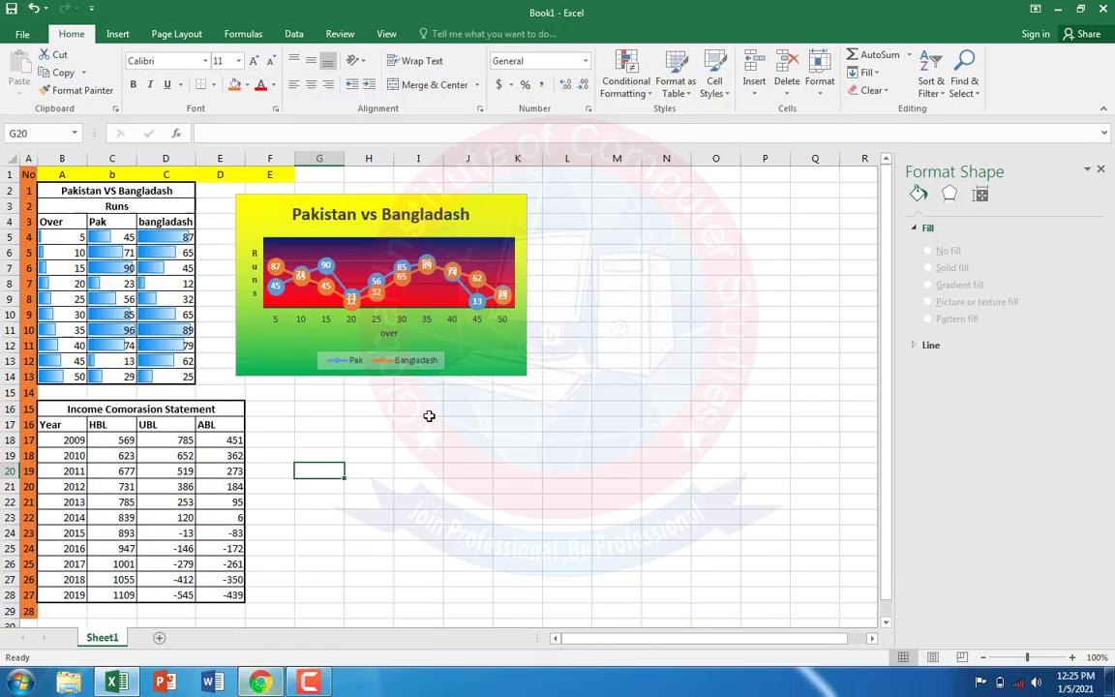
click(429, 415)
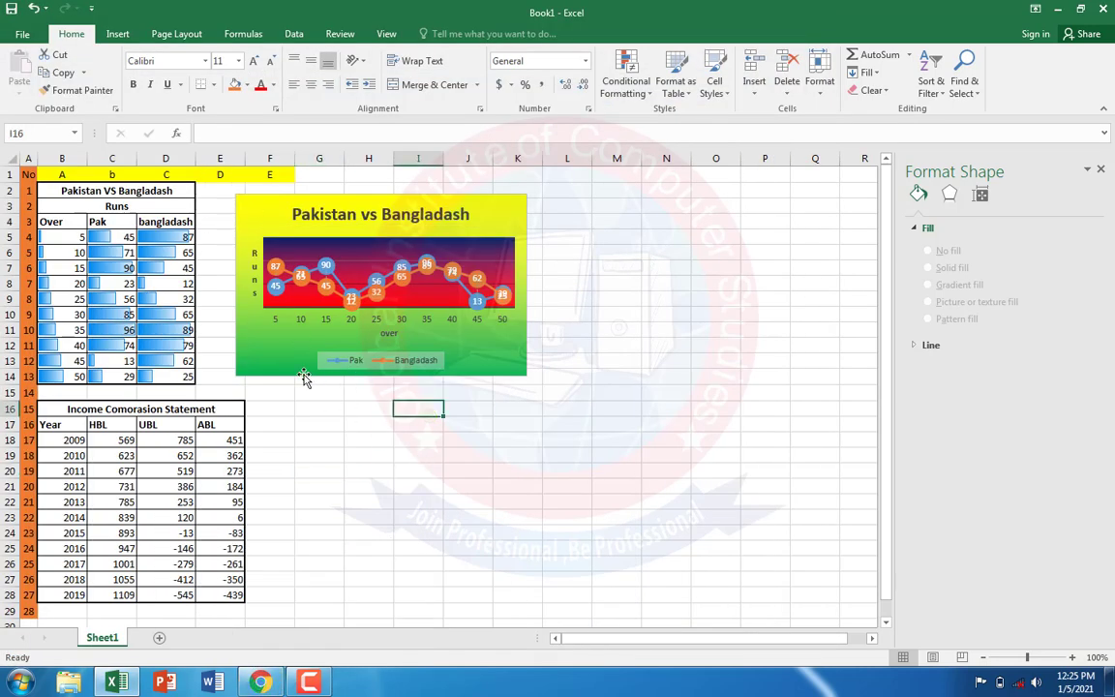